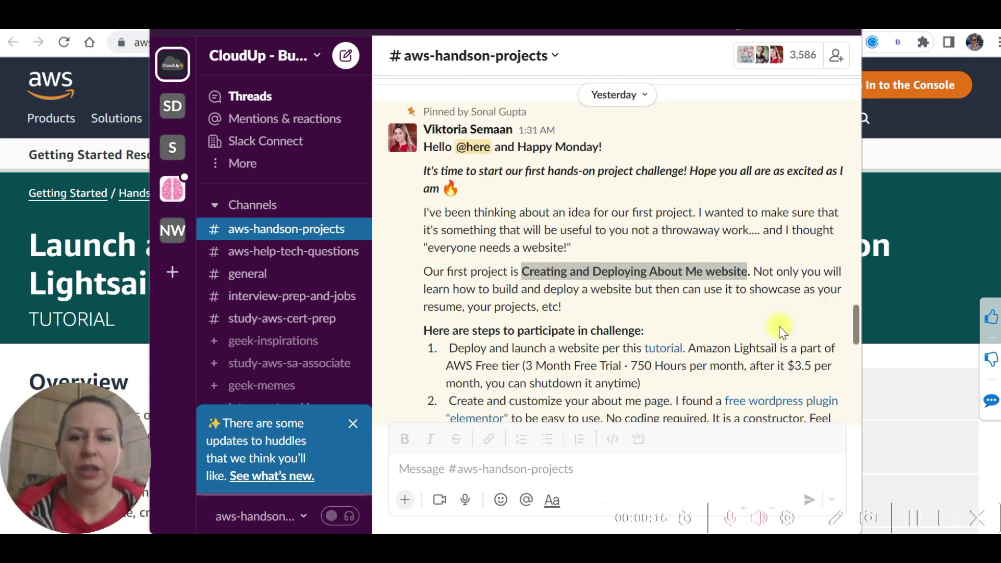
scroll(626, 224, "down", 2)
scroll(633, 235, "down", 2)
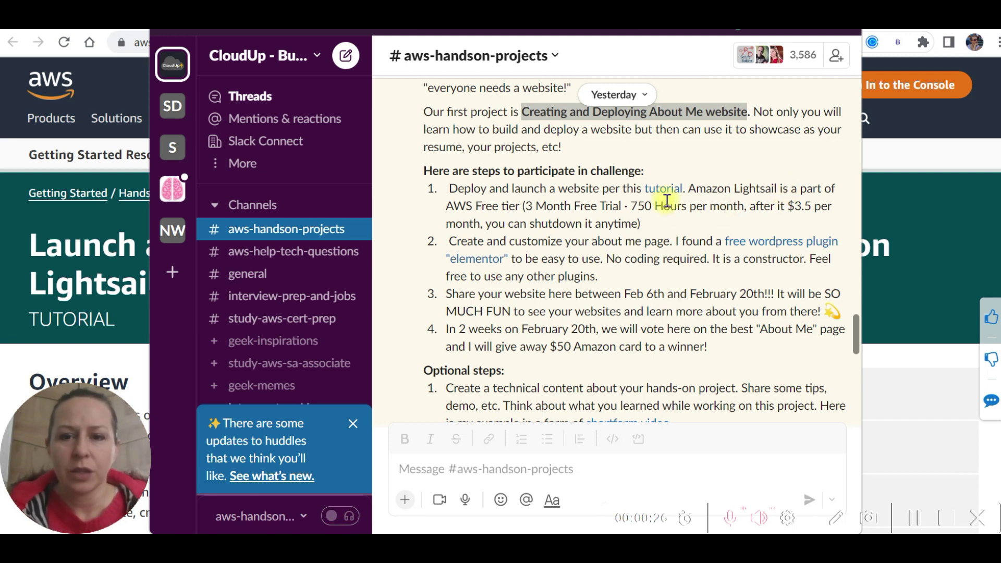
scroll(625, 230, "down", 3)
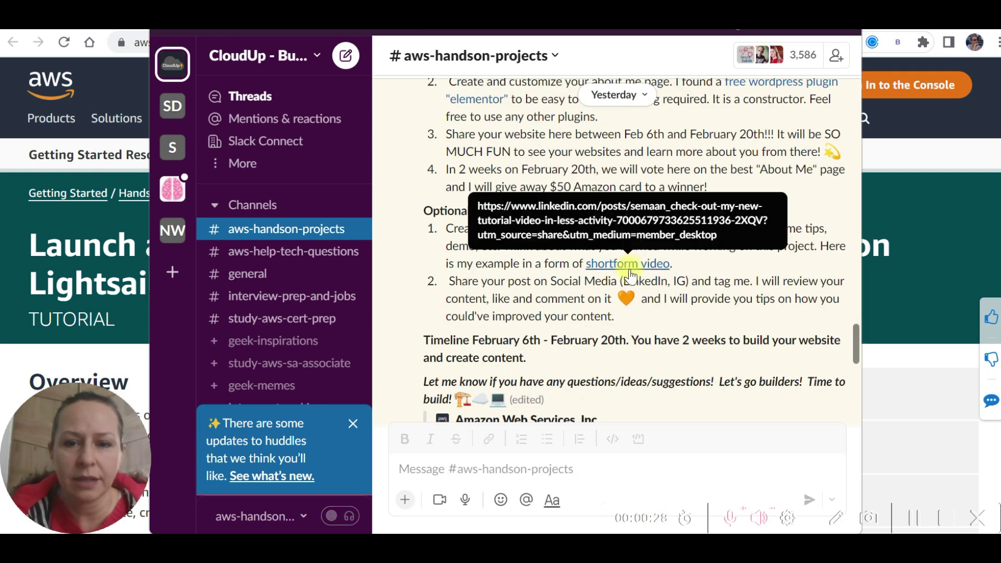
scroll(630, 264, "down", 2)
scroll(629, 269, "down", 2)
scroll(631, 273, "down", 1)
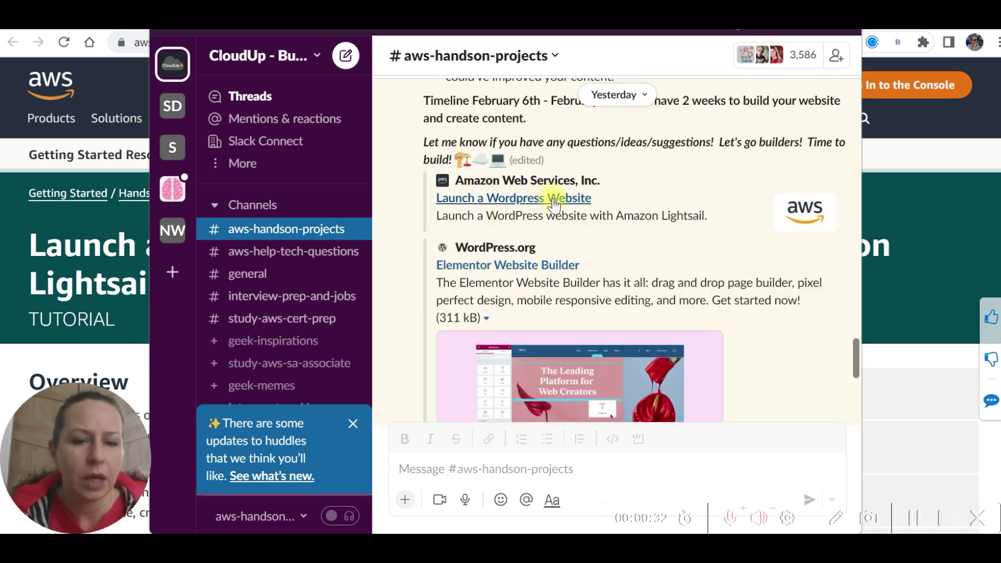
- Follow the 'Launch a Wordpress Website' link from the Slack challenge post to the AWS tutorial
left_click(50, 248)
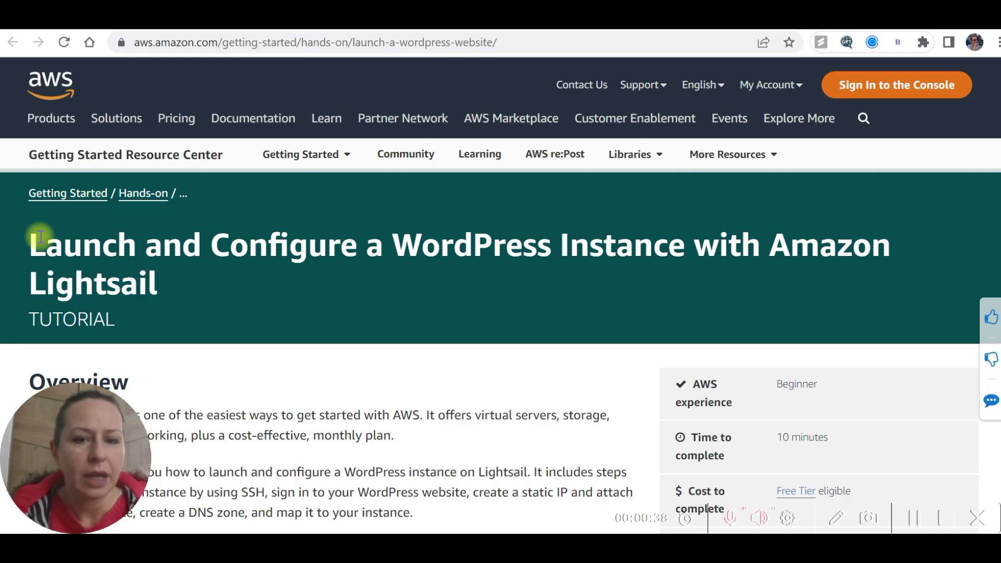
- Glance at the Elementor plugin page, return to the tutorial, and sign in to the AWS console
key("super+Tab")
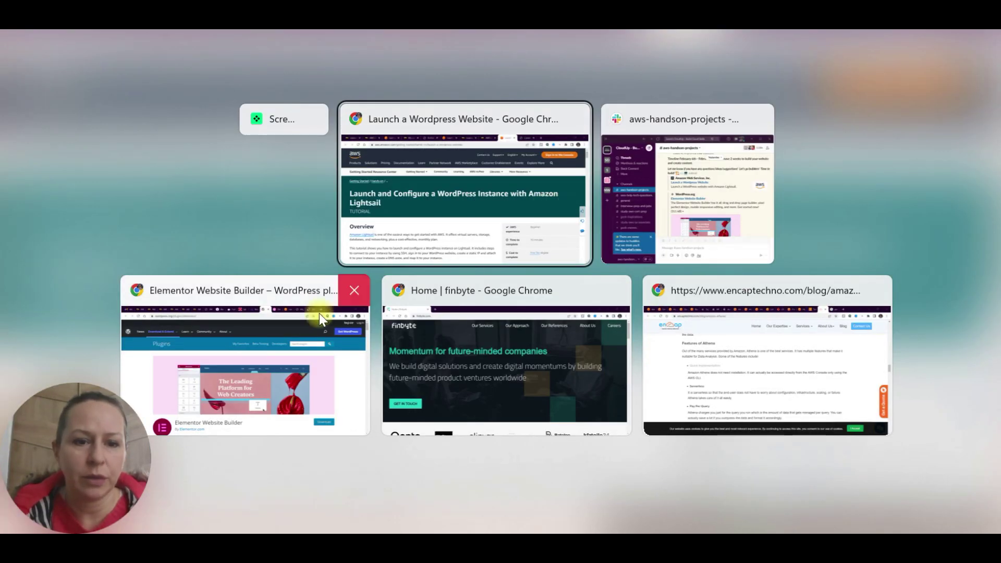
left_click(320, 313)
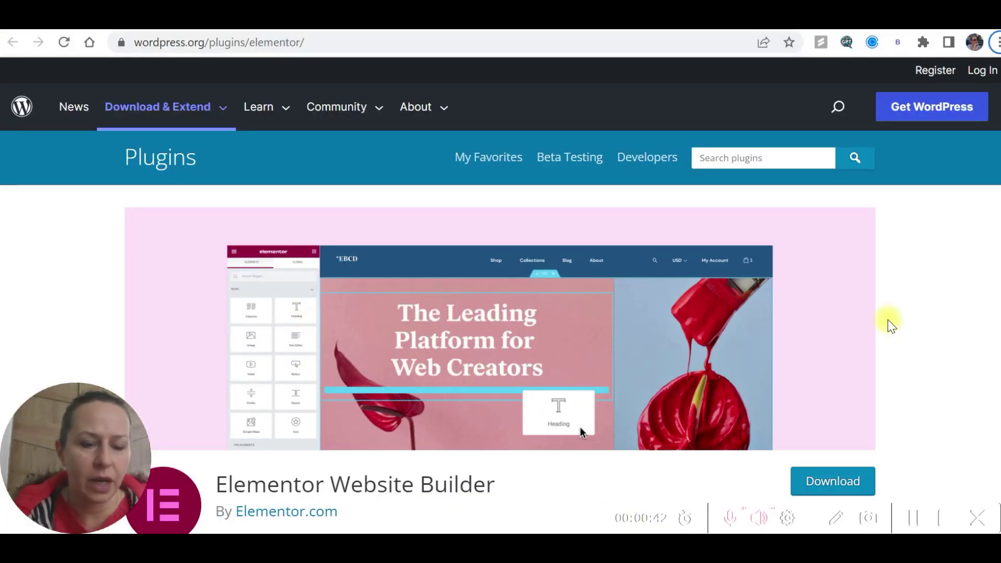
key("alt+Tab")
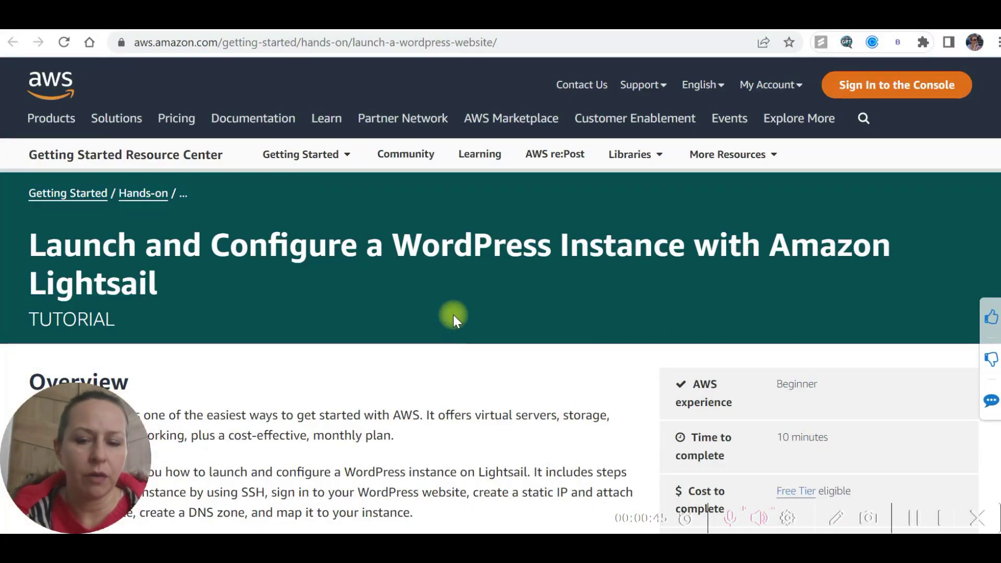
mouse_move(675, 435)
left_mouse_down()
mouse_move(841, 452)
mouse_move(727, 458)
mouse_move(668, 417)
left_mouse_up()
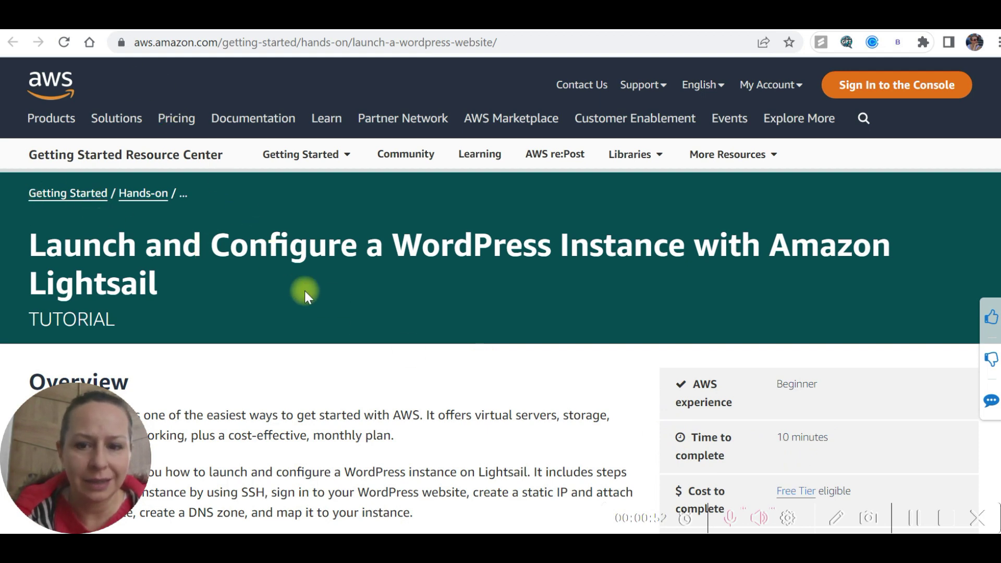
scroll(397, 355, "down", 1)
scroll(397, 353, "down", 2)
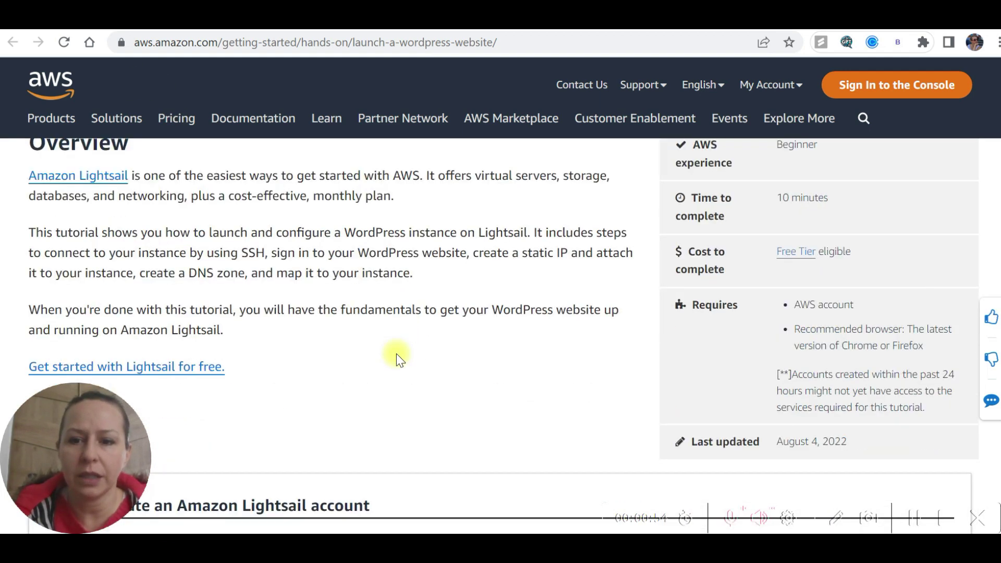
scroll(396, 353, "down", 1)
scroll(397, 353, "down", 2)
scroll(396, 354, "down", 1)
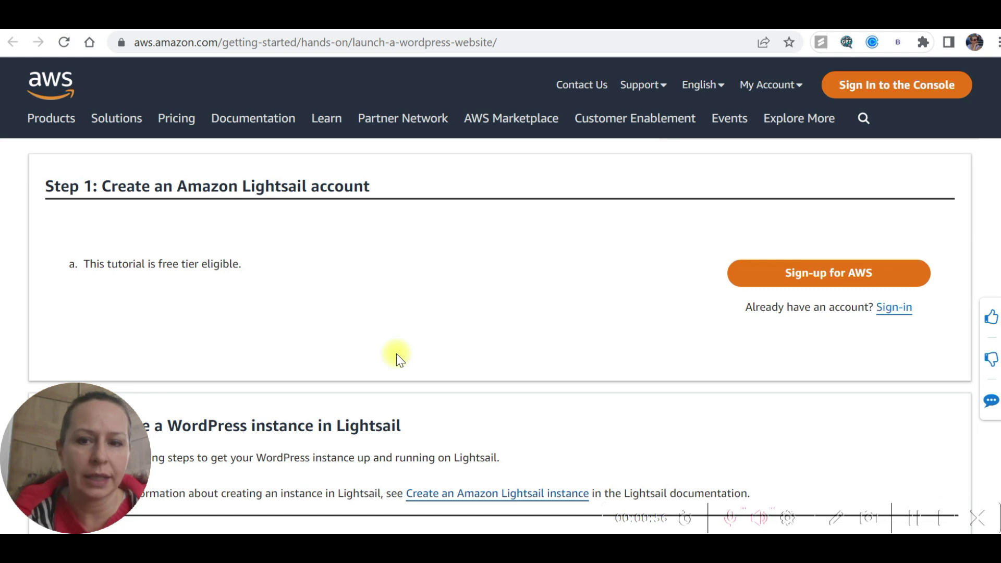
scroll(396, 353, "down", 1)
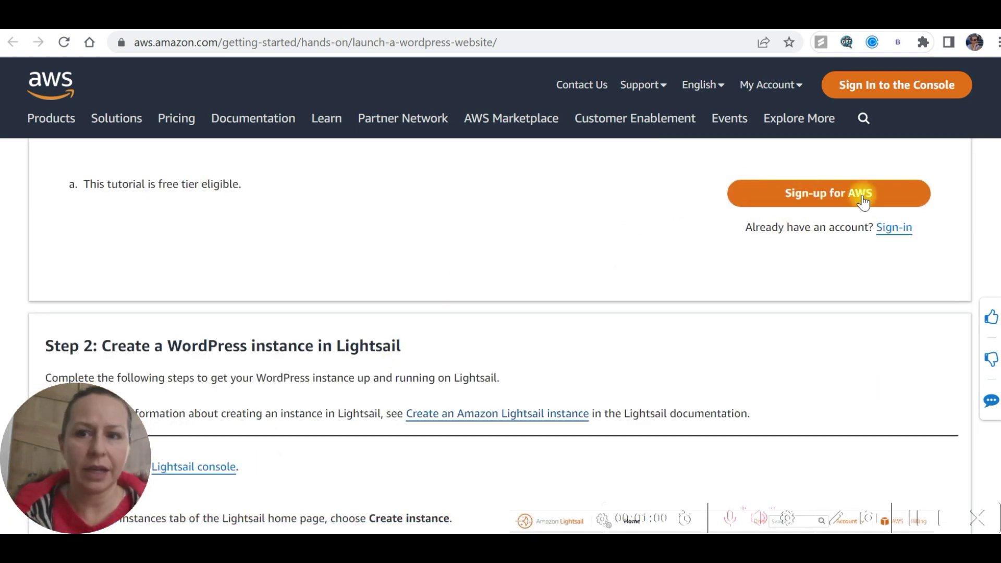
left_click(922, 88)
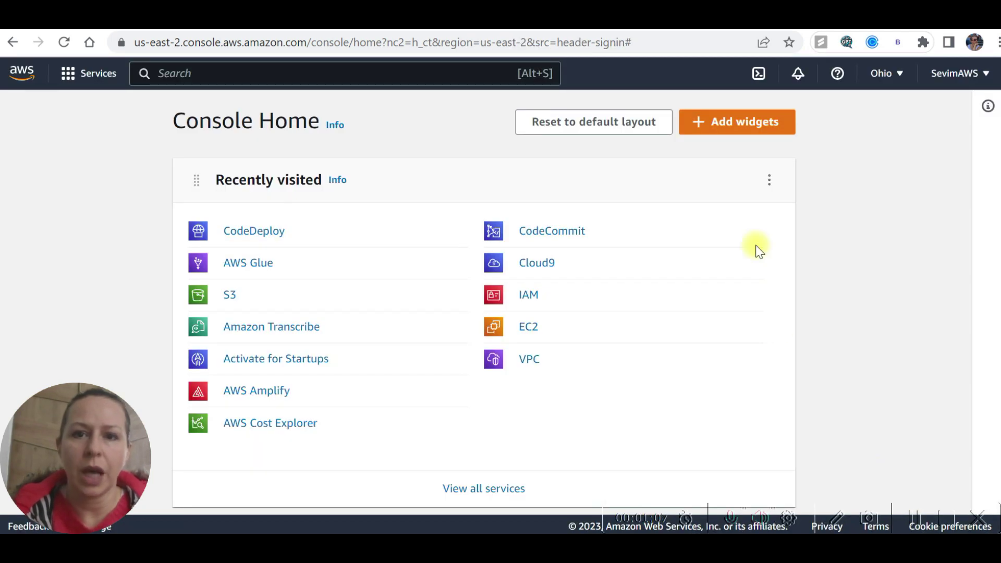
- Pull the AWS console tab into its own window and maximize it
left_click_drag(683, 32, 631, 127)
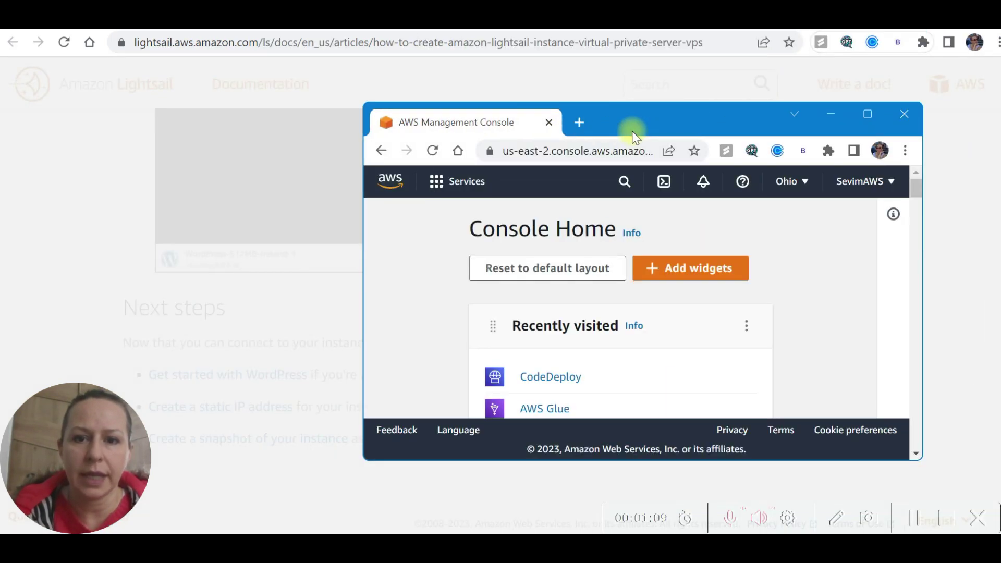
double_click(648, 116)
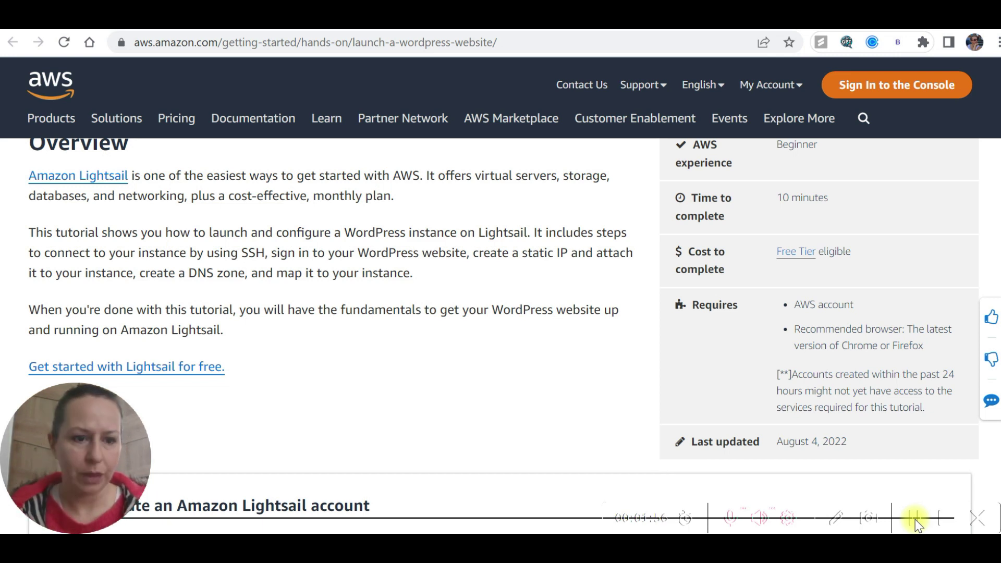
scroll(785, 438, "down", 1)
scroll(576, 315, "down", 5)
scroll(579, 320, "up", 1)
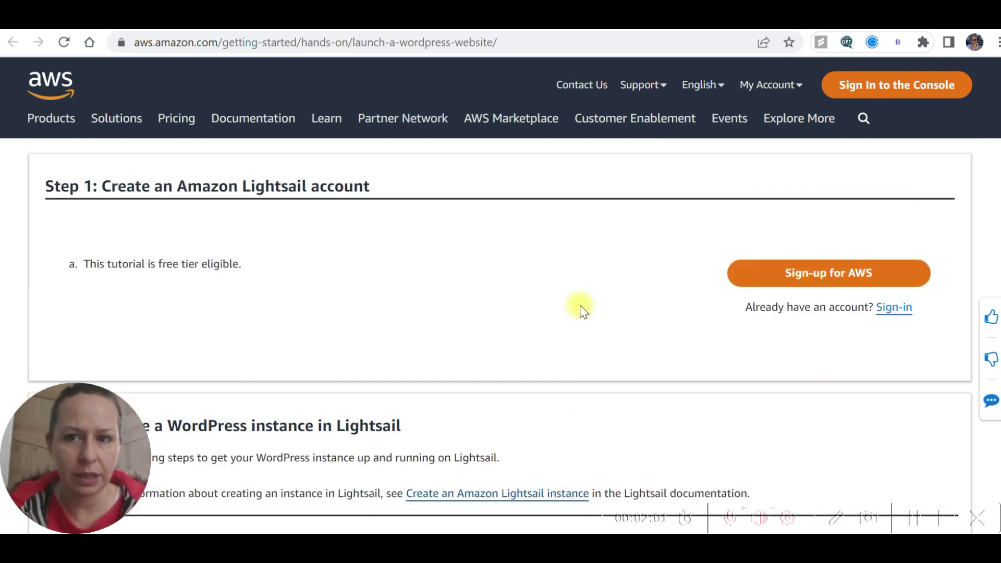
scroll(523, 326, "down", 3)
scroll(409, 289, "down", 1)
scroll(324, 297, "up", 1)
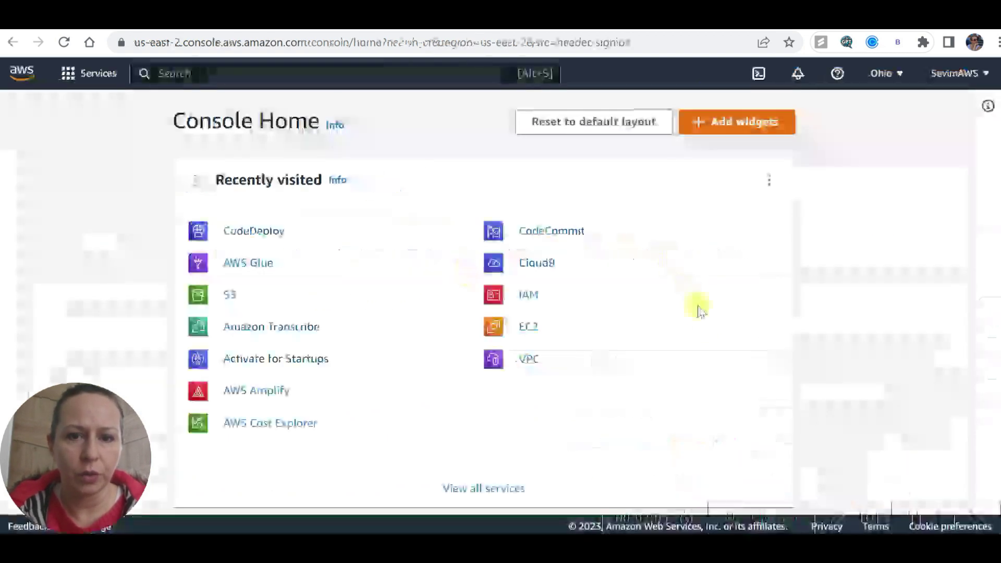
- Find Amazon Lightsail via console search and begin creating a new instance
left_click(357, 81)
type("ama")
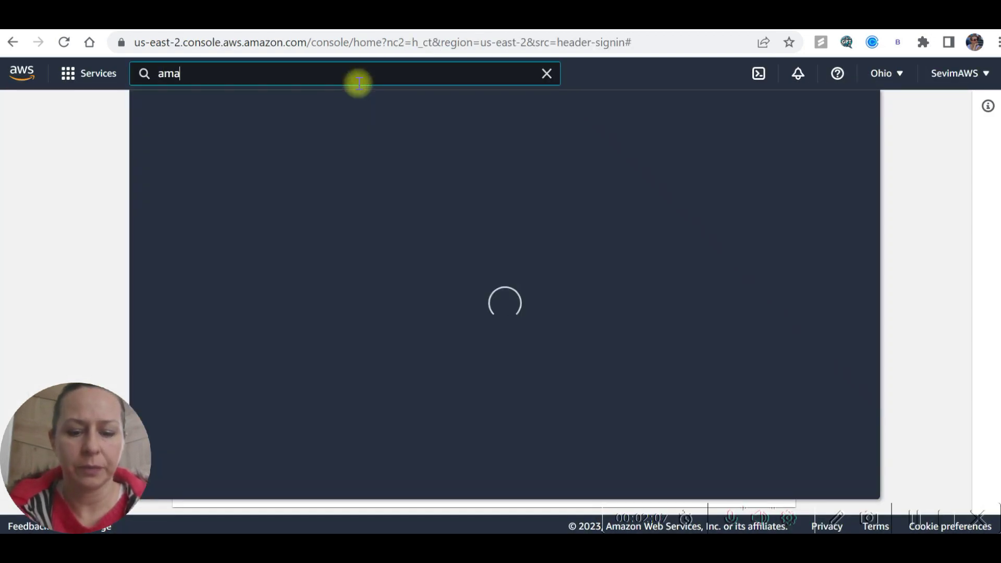
type("zon light")
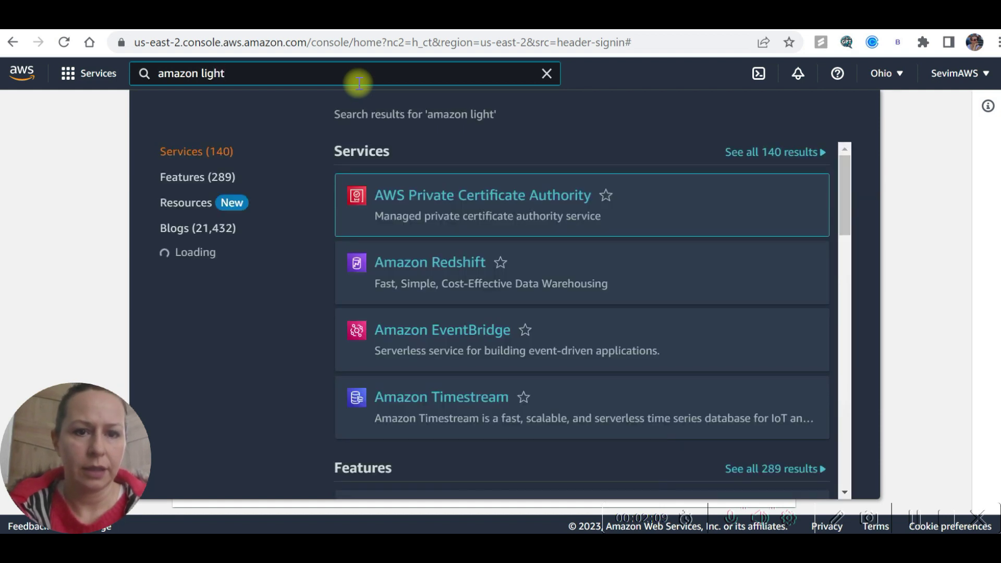
type("sail")
left_click(414, 195)
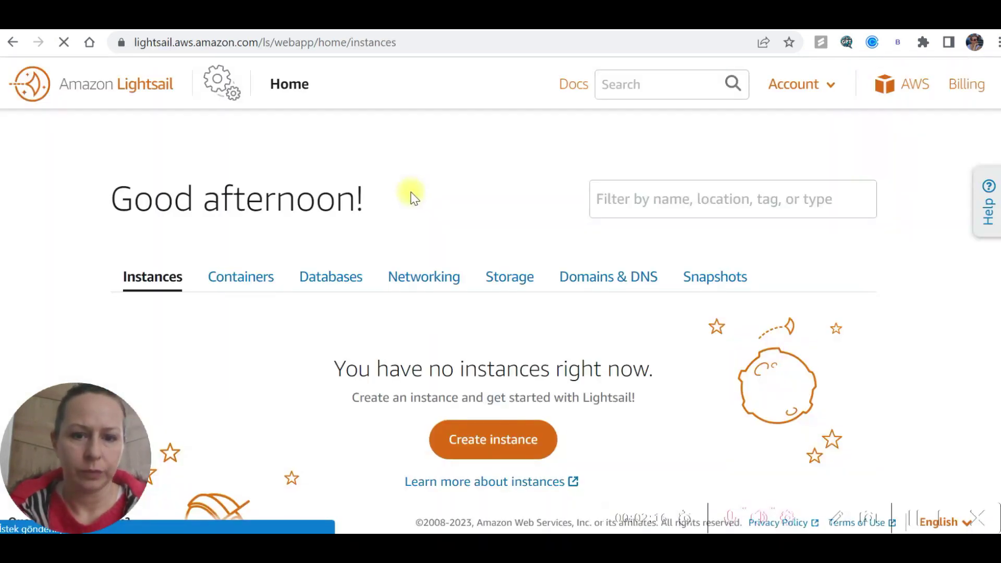
scroll(501, 235, "down", 3)
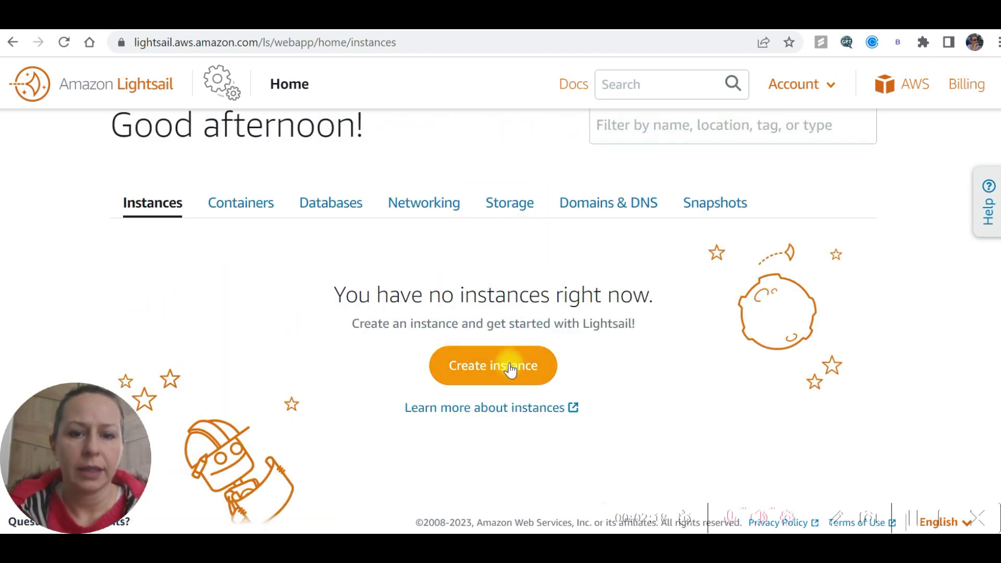
left_click(509, 366)
scroll(196, 266, "down", 1)
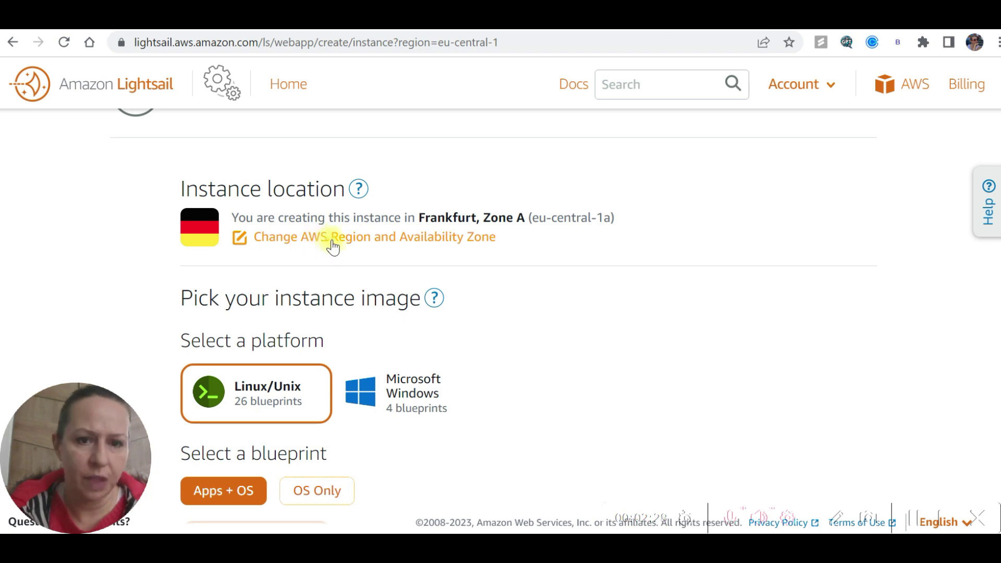
- Keep the $3.5 plan, name the instance SevimsWordPress-1, and create it
left_click(420, 242)
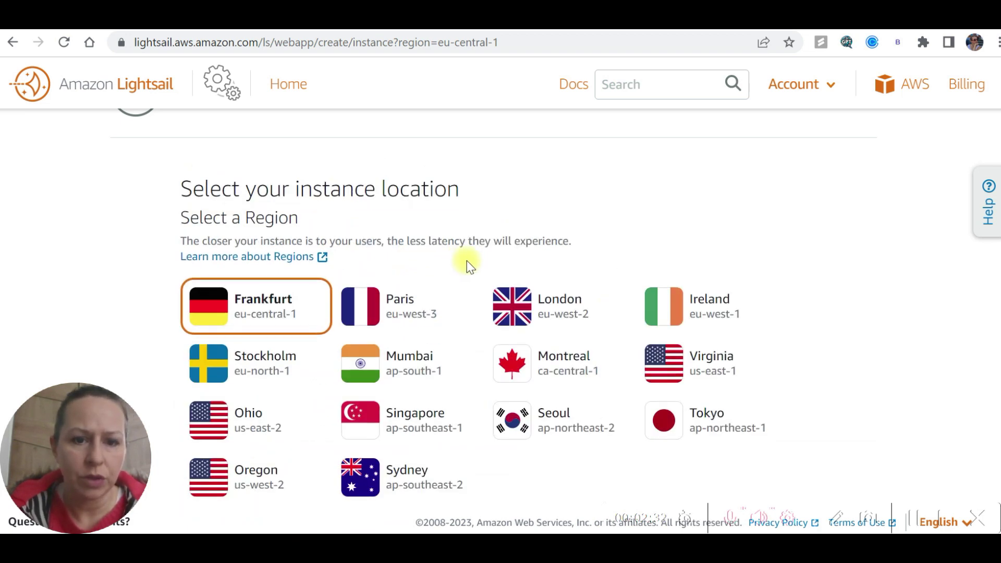
scroll(465, 261, "down", 1)
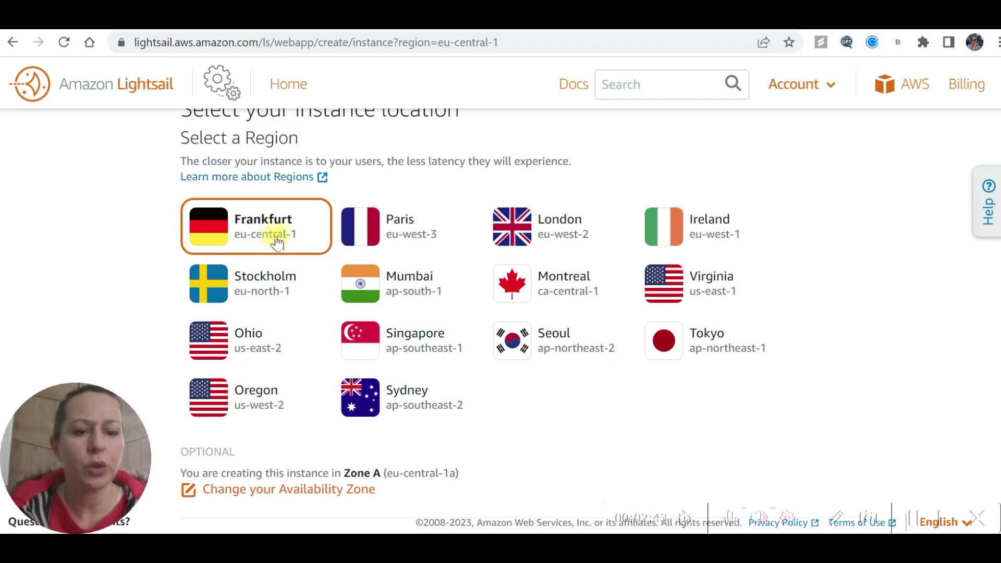
scroll(431, 258, "down", 3)
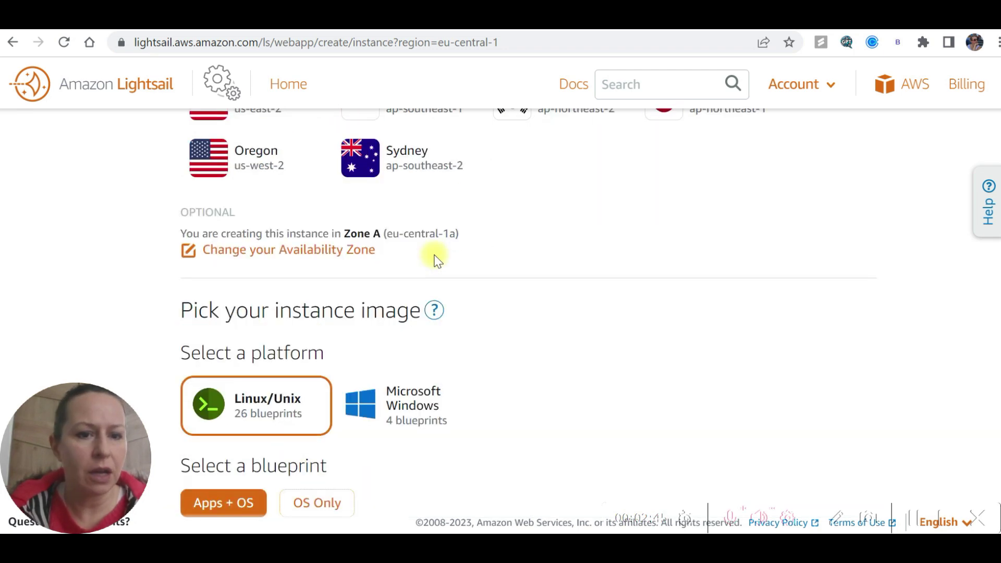
scroll(431, 252, "down", 2)
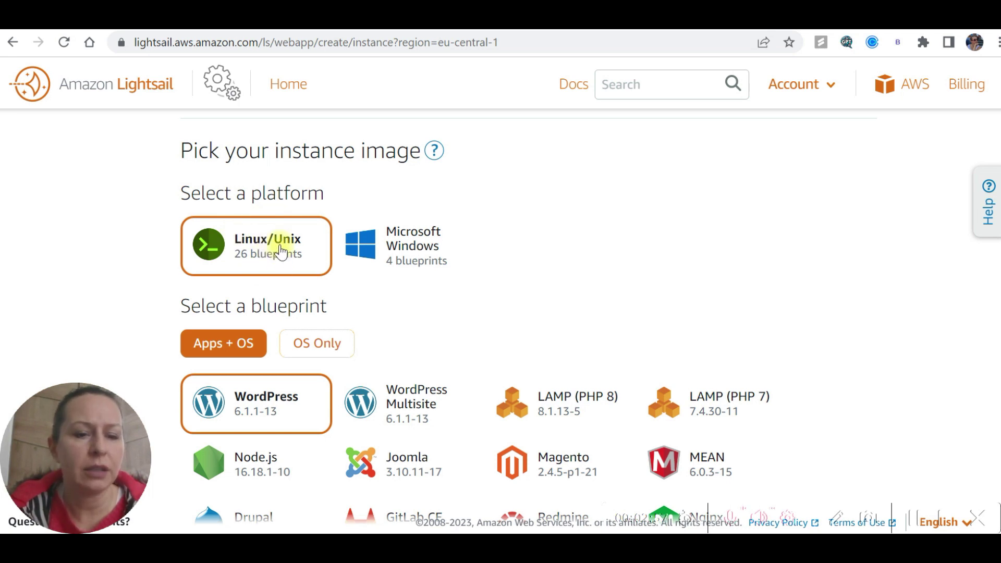
scroll(279, 247, "down", 1)
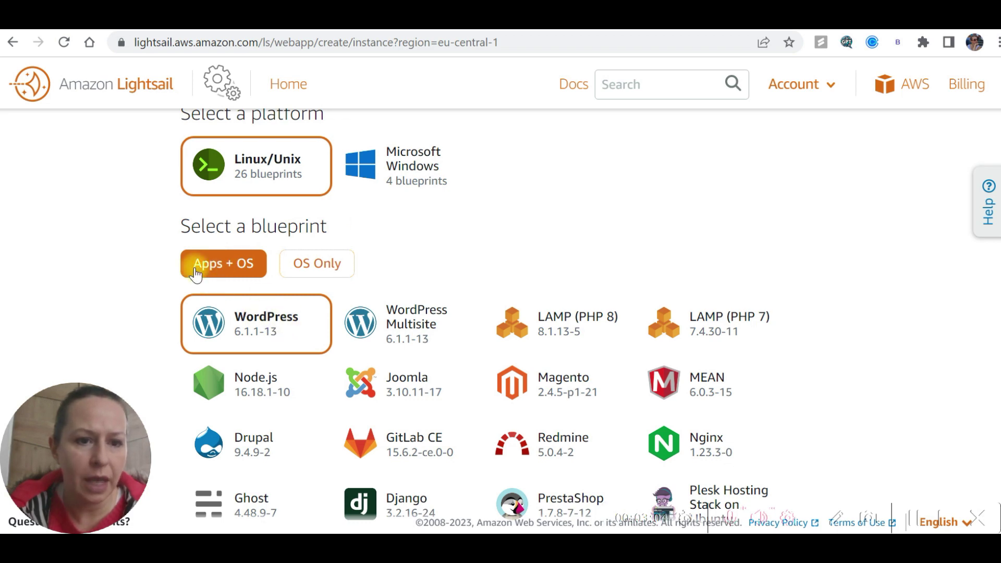
scroll(248, 266, "down", 2)
scroll(248, 266, "down", 1)
scroll(312, 241, "down", 3)
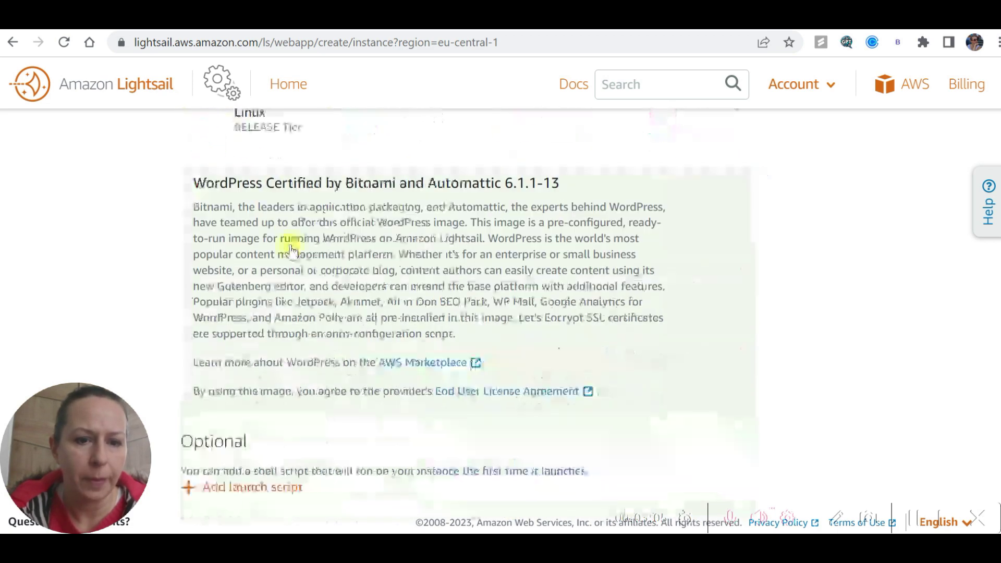
scroll(291, 246, "down", 3)
scroll(284, 251, "down", 1)
scroll(286, 247, "up", 1)
scroll(161, 297, "down", 1)
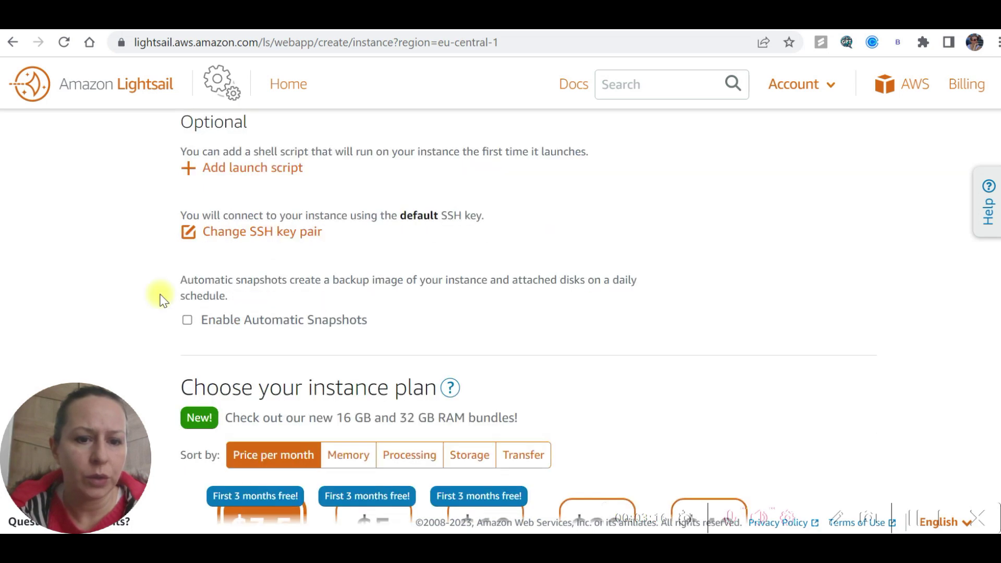
scroll(161, 297, "down", 3)
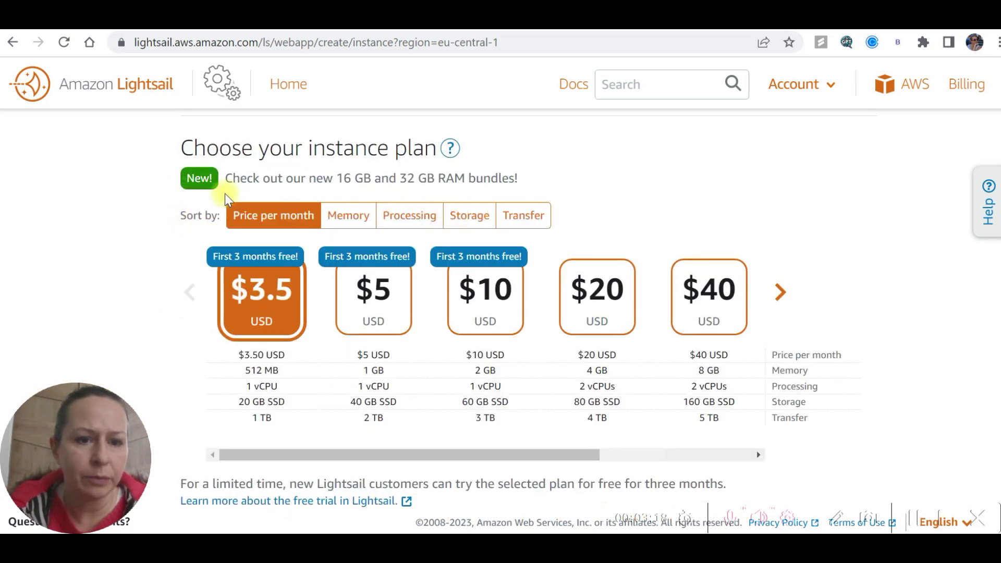
scroll(261, 313, "down", 1)
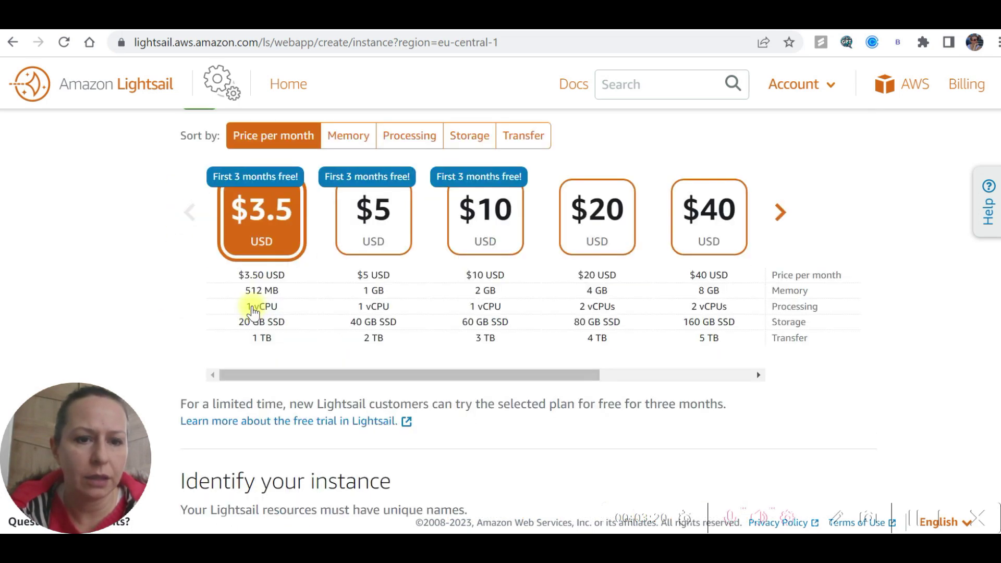
scroll(258, 203, "up", 2)
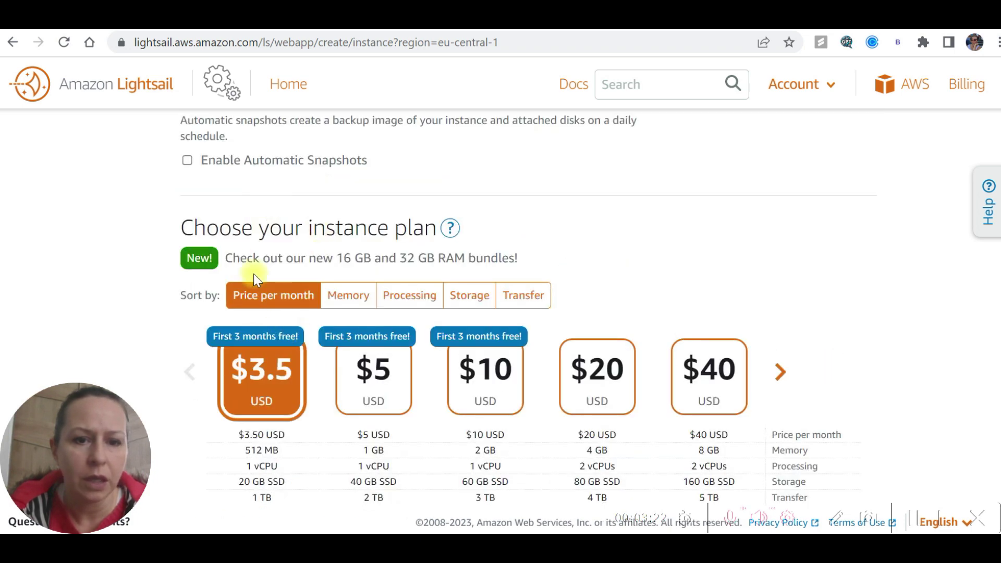
scroll(254, 273, "down", 2)
scroll(243, 283, "down", 1)
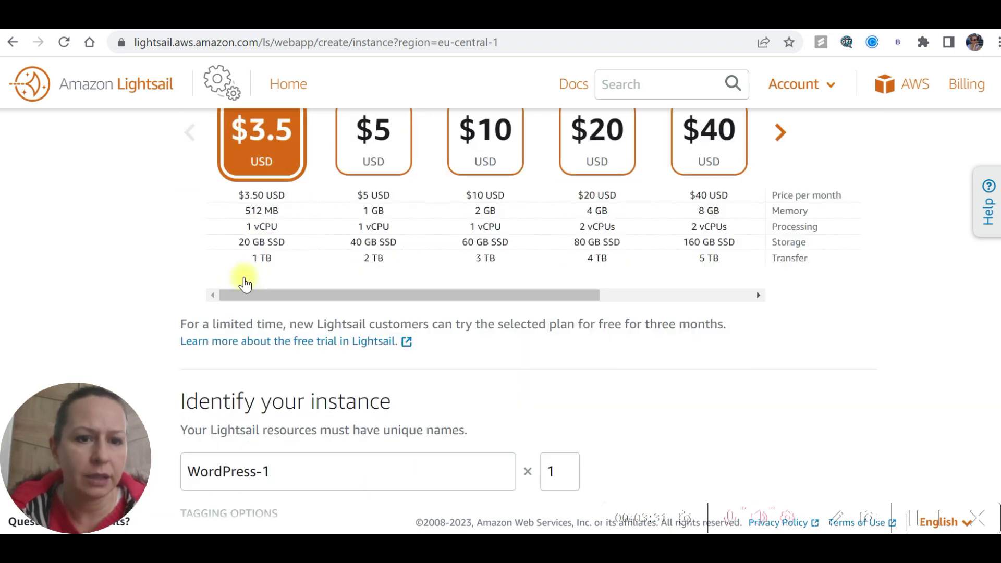
scroll(258, 200, "up", 1)
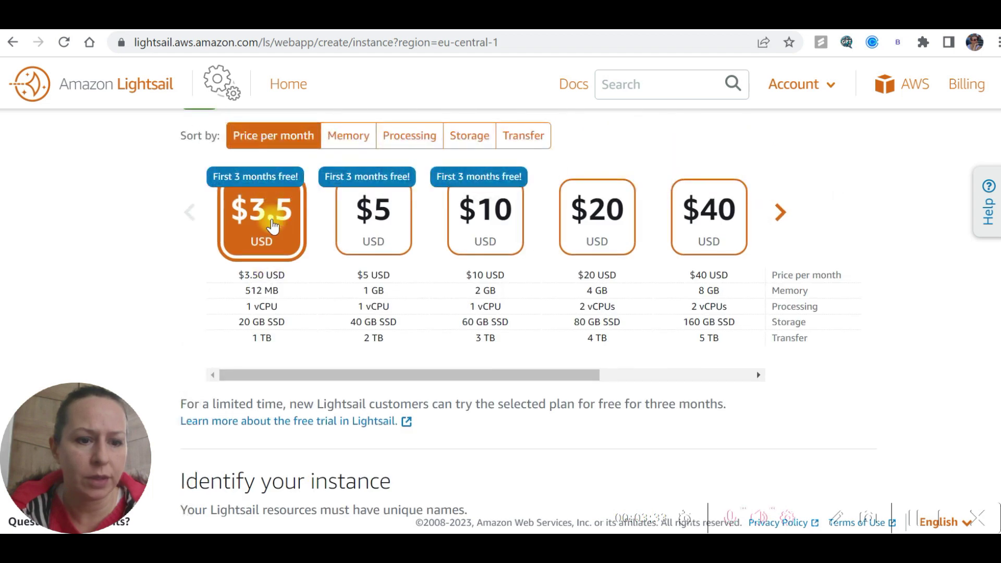
scroll(267, 215, "down", 3)
scroll(271, 225, "down", 1)
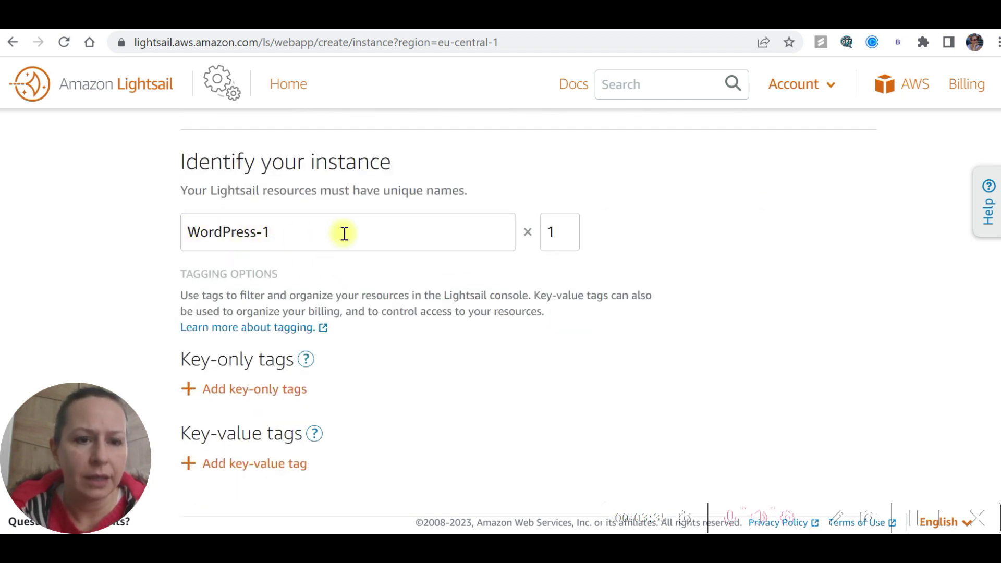
triple_click(326, 232)
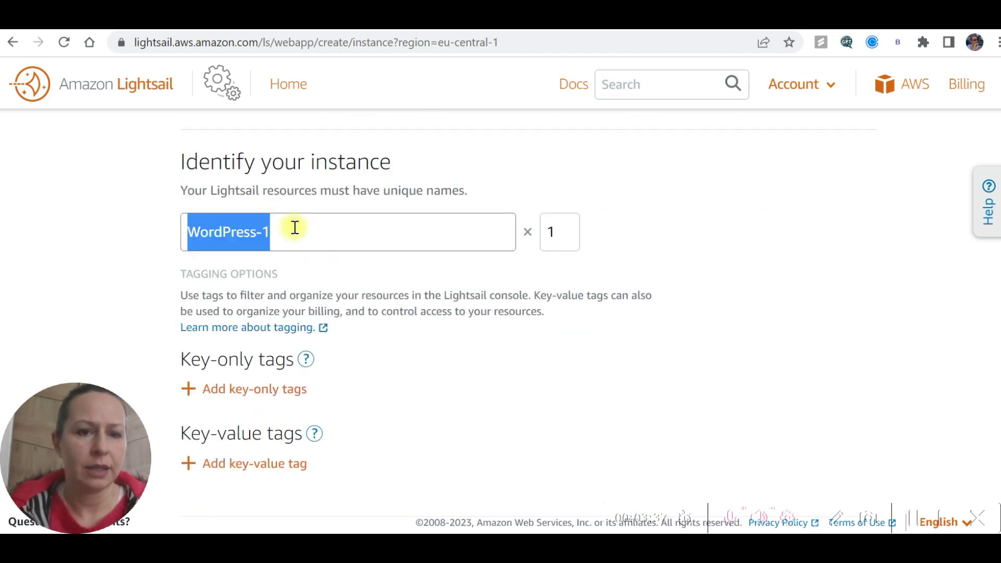
left_click(234, 232)
left_click(194, 232)
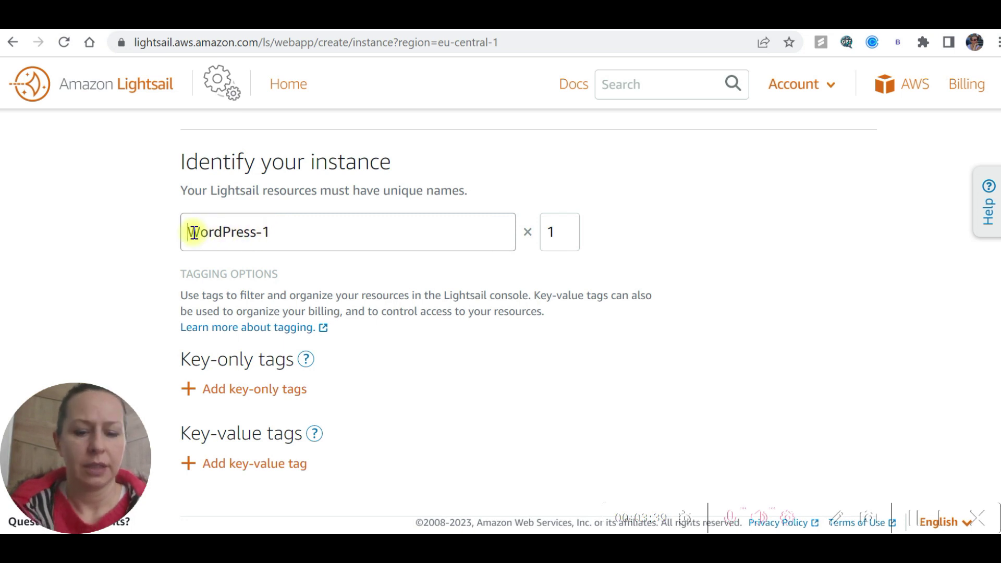
type("Tevims")
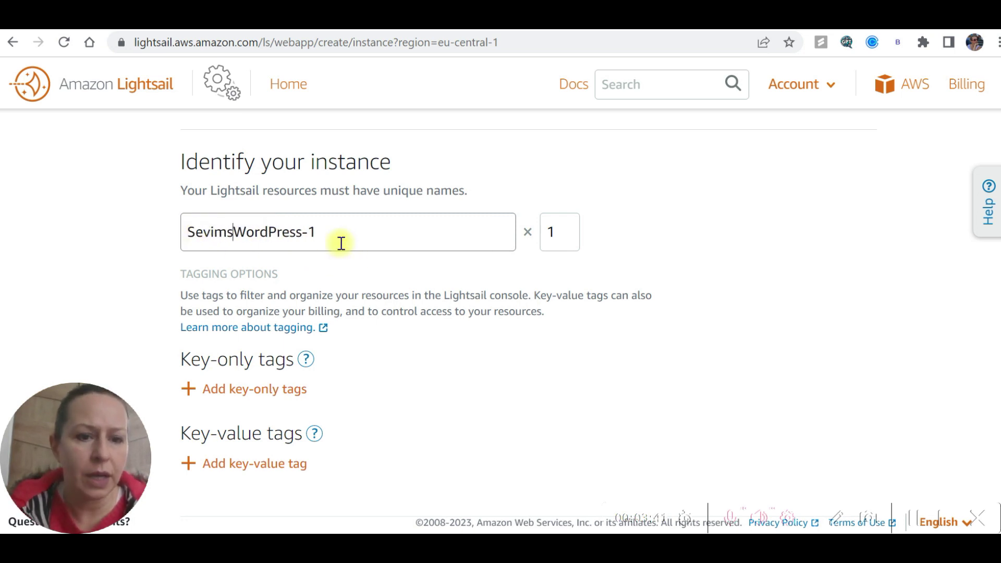
scroll(340, 244, "down", 1)
scroll(339, 247, "down", 1)
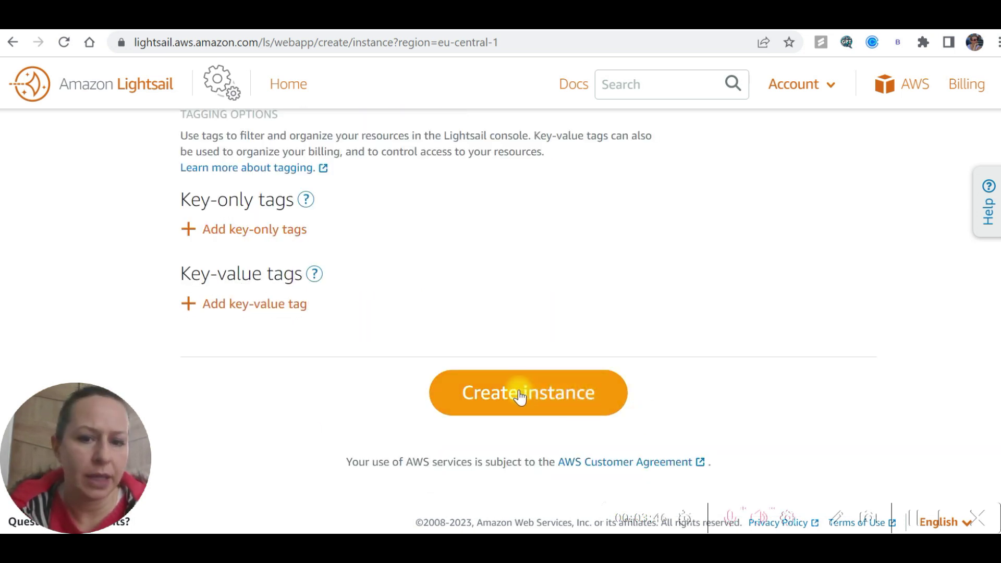
left_click(521, 390)
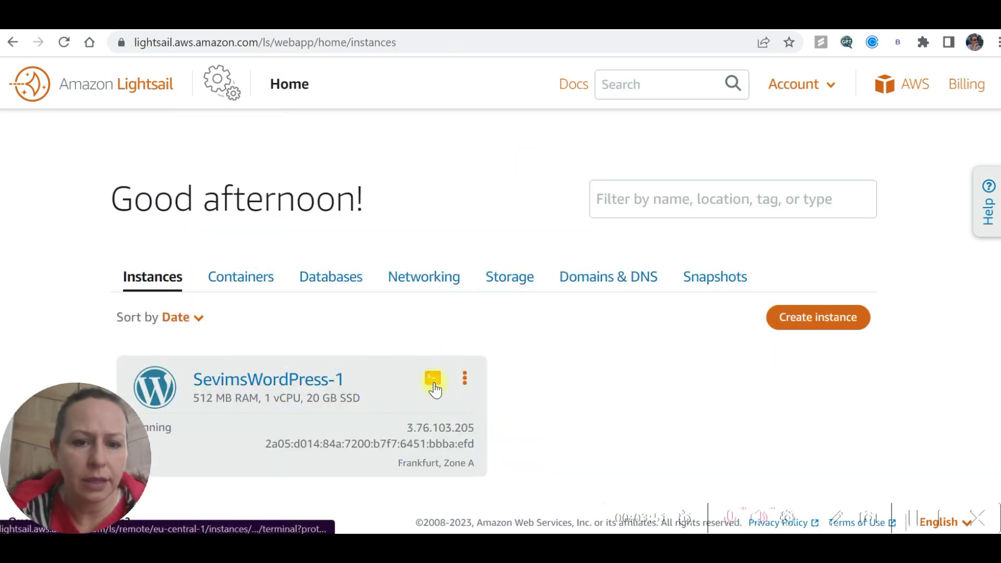
- Connect to SevimsWordPress-1 through the browser SSH terminal, then return to the tutorial
left_click(433, 380)
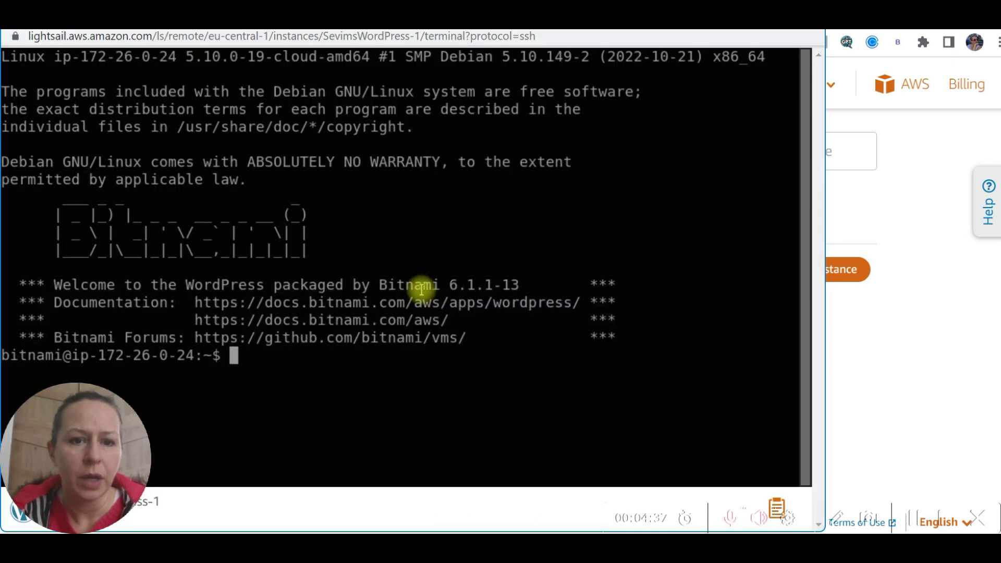
key("alt+Tab")
key("alt+Tab")
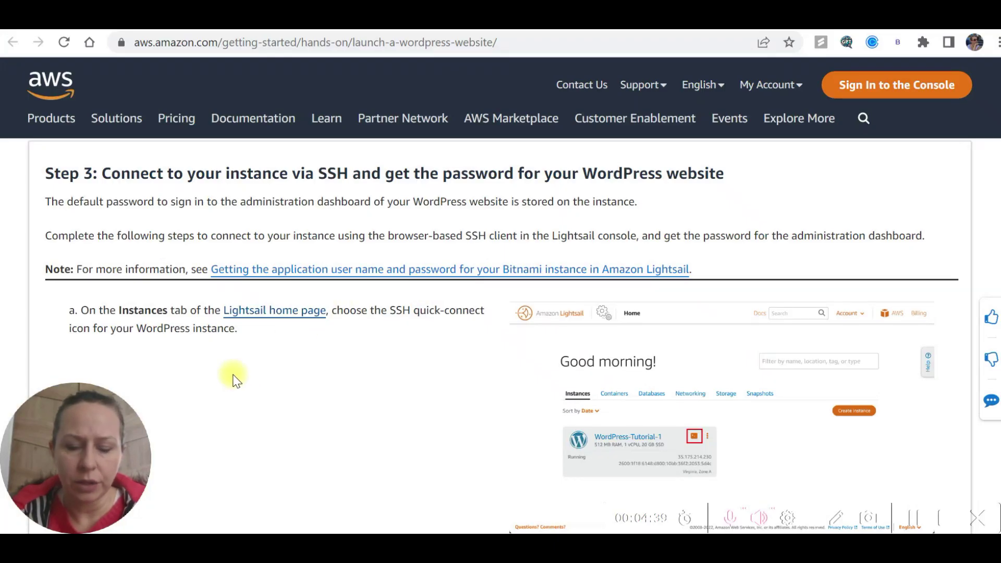
scroll(263, 353, "down", 5)
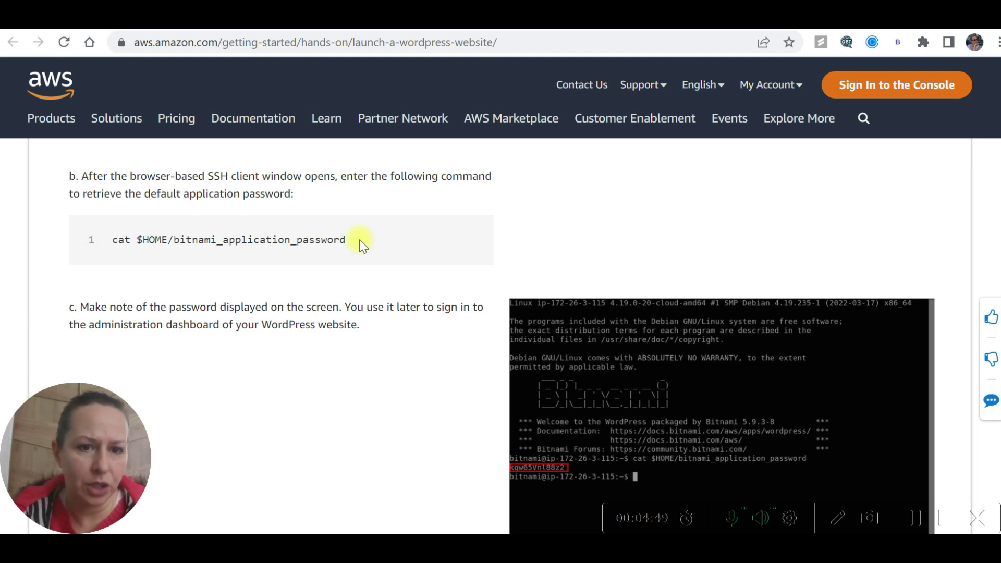
- Grab the tutorial's cat bitnami_application_password command and bring the SSH terminal forward
left_click_drag(361, 245, 128, 241)
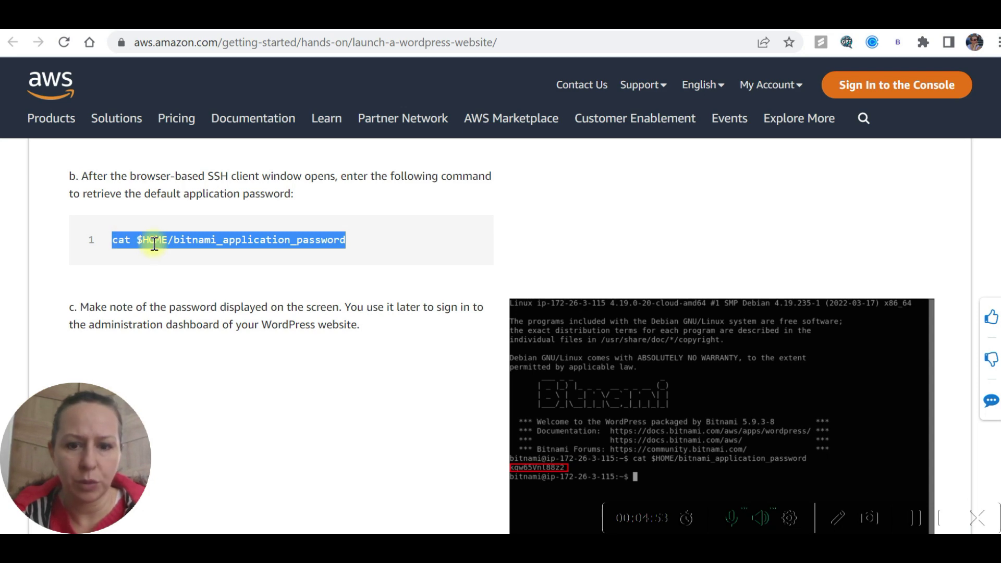
key("alt+Tab")
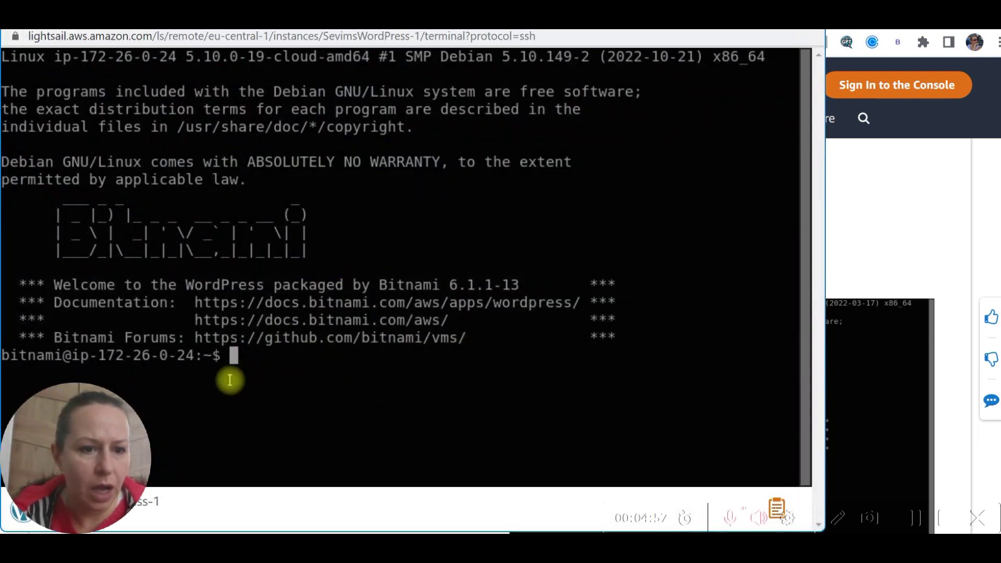
- Run cat $HOME/bitnami_application_password in the terminal to print the WordPress password
key("ctrl+v")
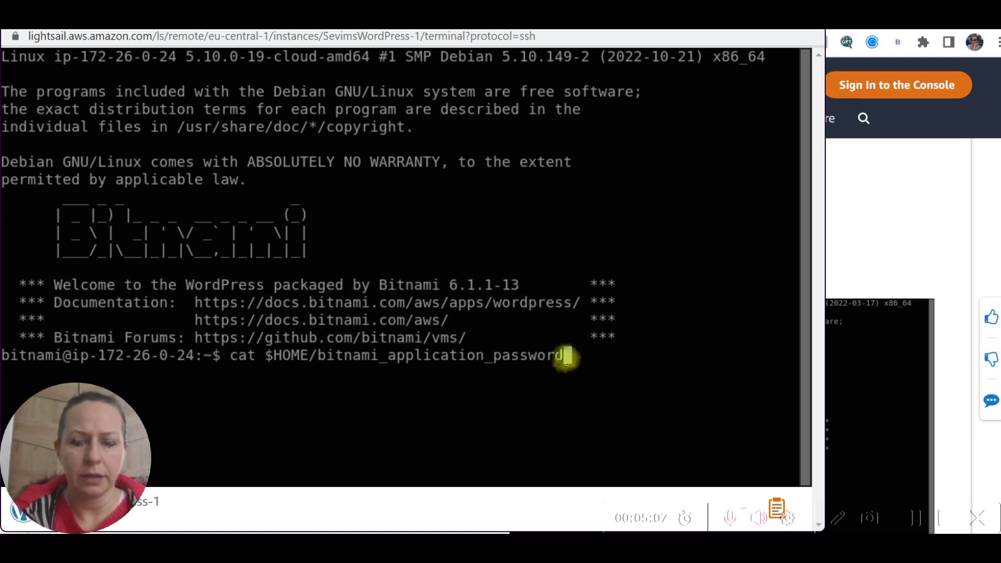
key("Return")
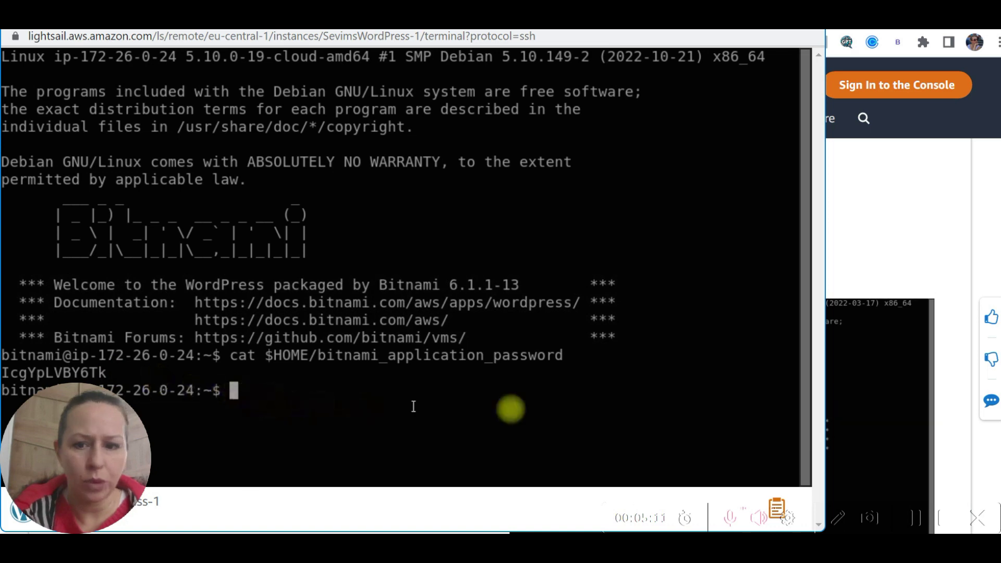
left_click(911, 517)
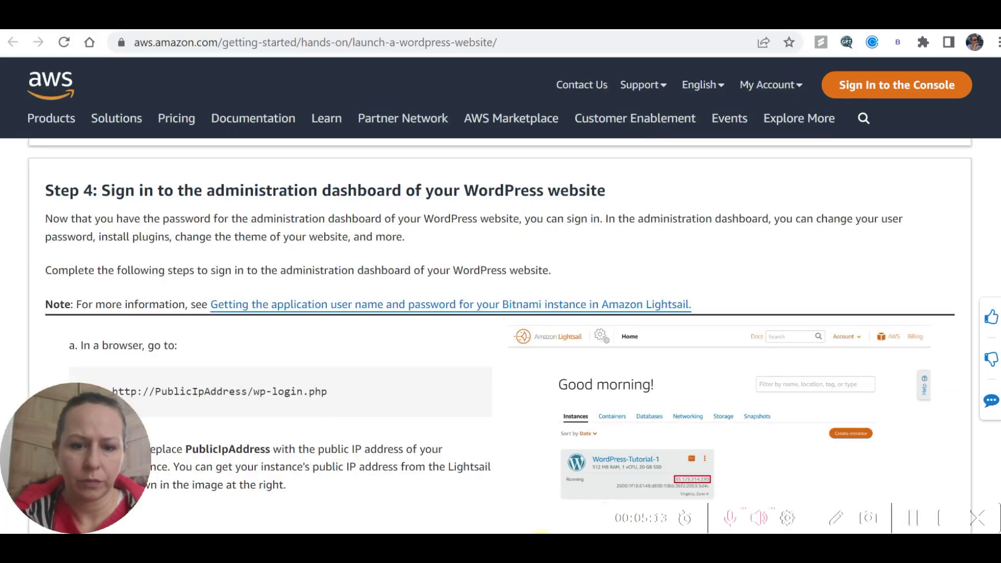
- Copy the password and the tutorial's wp-login URL, load it in a new tab, and copy the instance's public IP
left_click(899, 496)
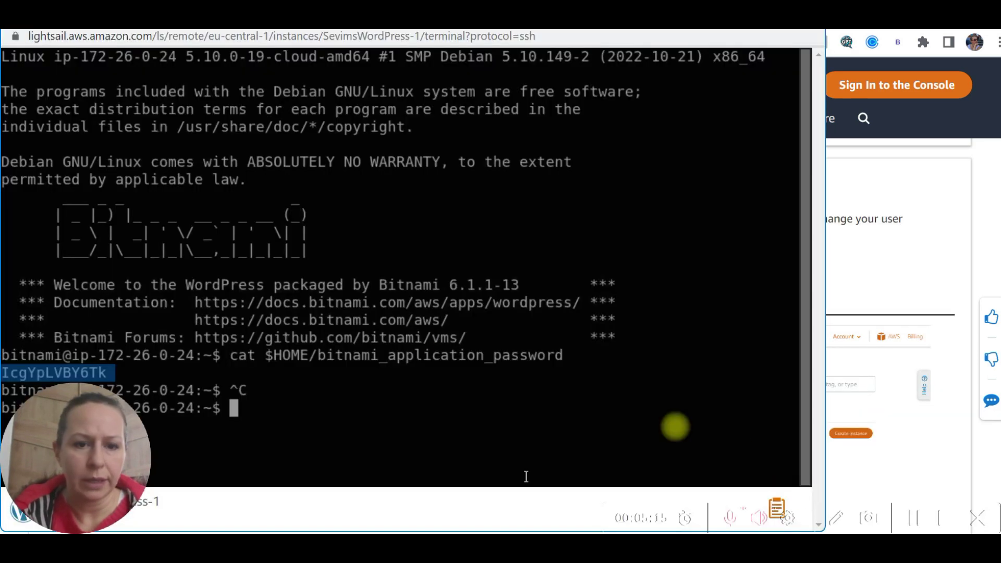
left_click(813, 33)
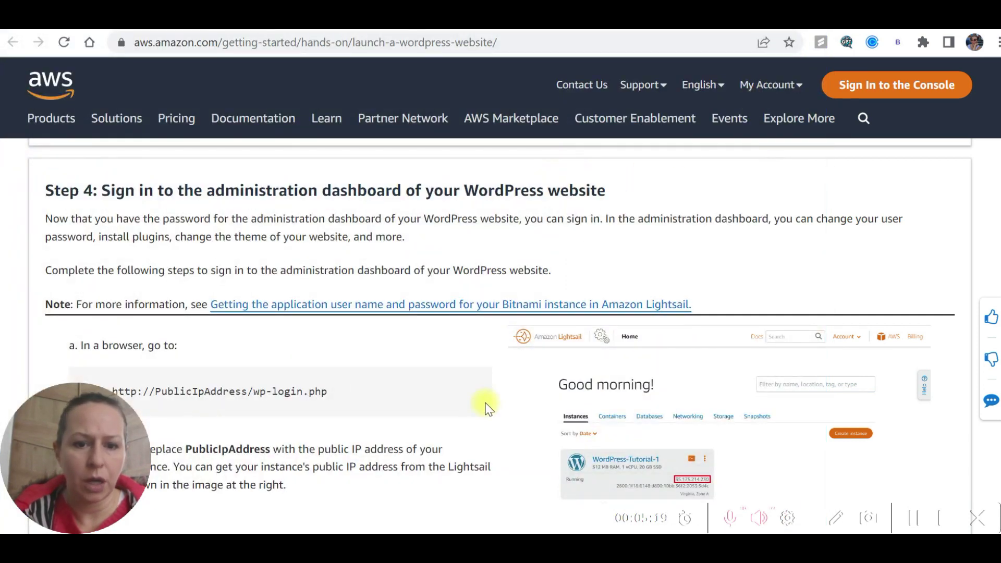
scroll(131, 312, "down", 1)
left_click_drag(336, 313, 120, 312)
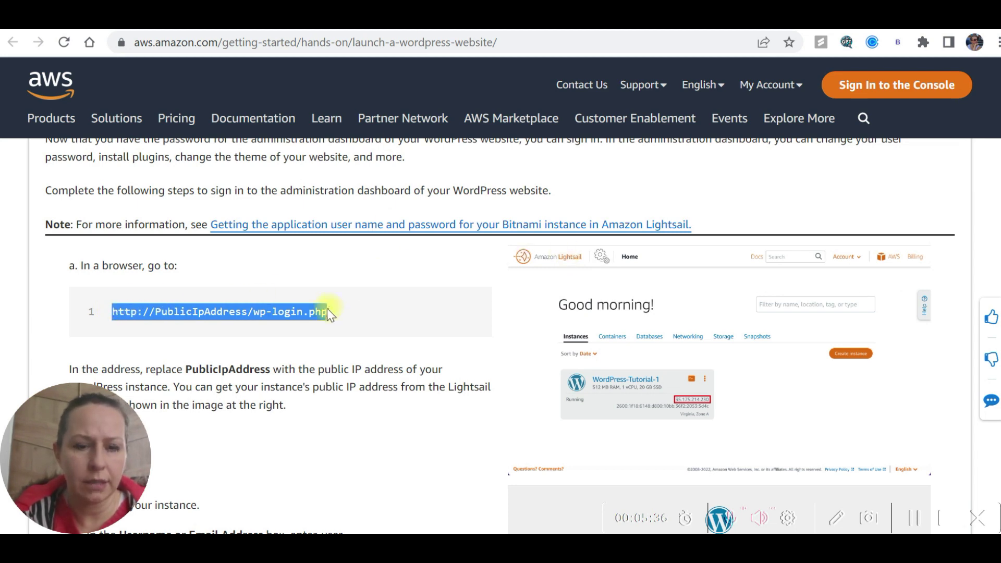
type("http://PublicIpAddress/wp-login.php")
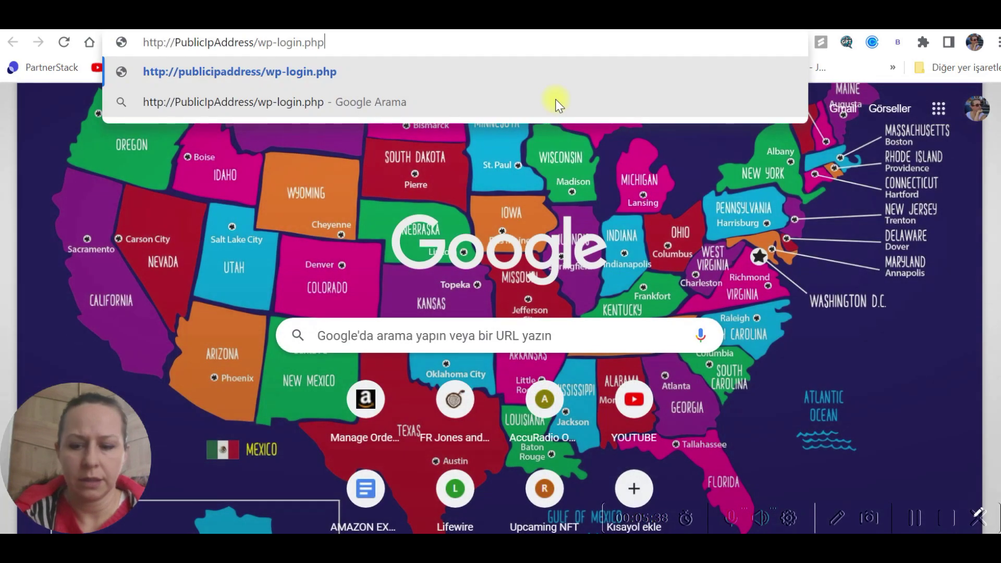
key("Return")
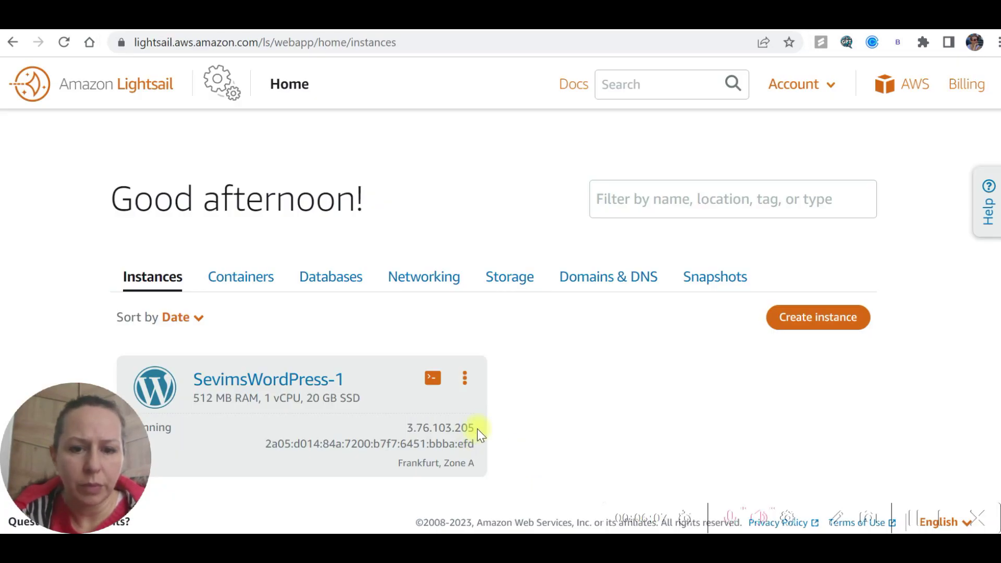
left_click_drag(475, 428, 414, 428)
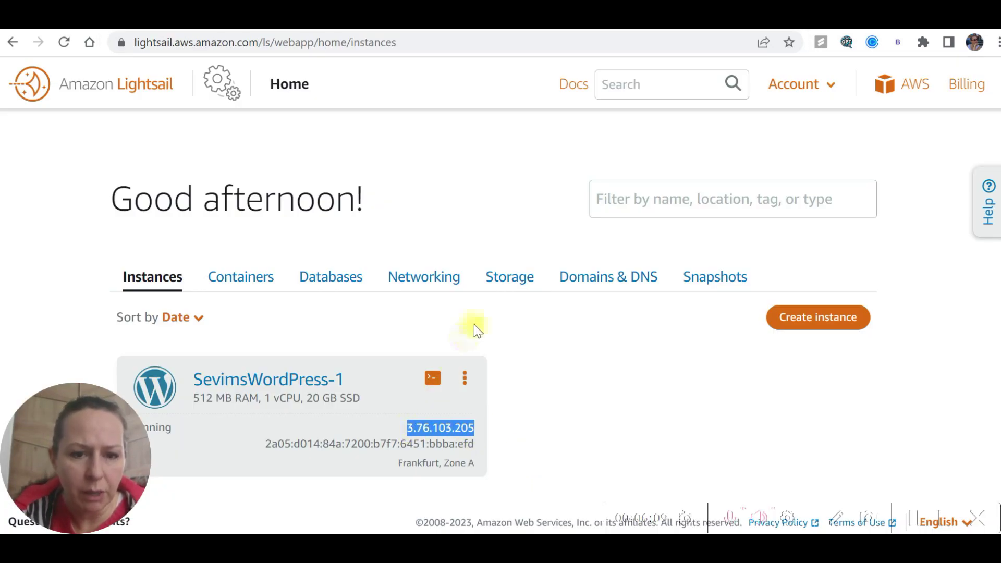
scroll(474, 324, "down", 1)
left_click_drag(475, 381, 417, 379)
key("ctrl+c")
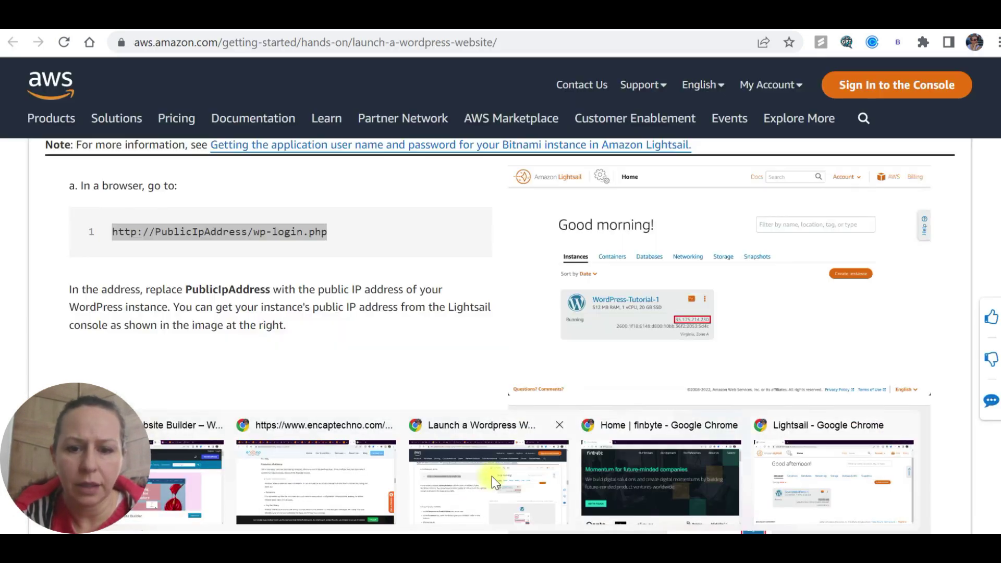
- Replace PublicIpAddress in the login URL with the instance IP, load wp-login, and tick Remember Me
left_click(492, 476)
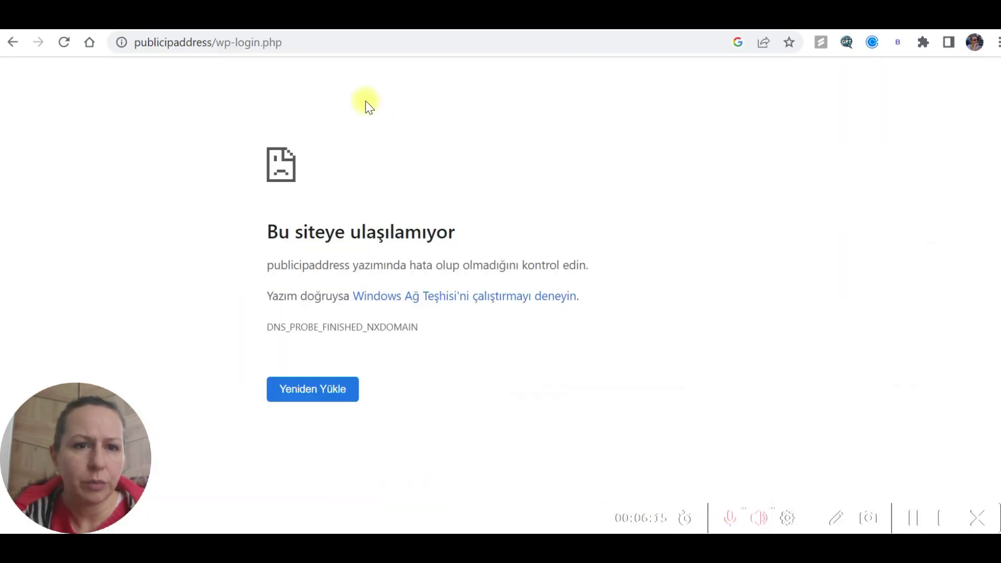
left_click(213, 42)
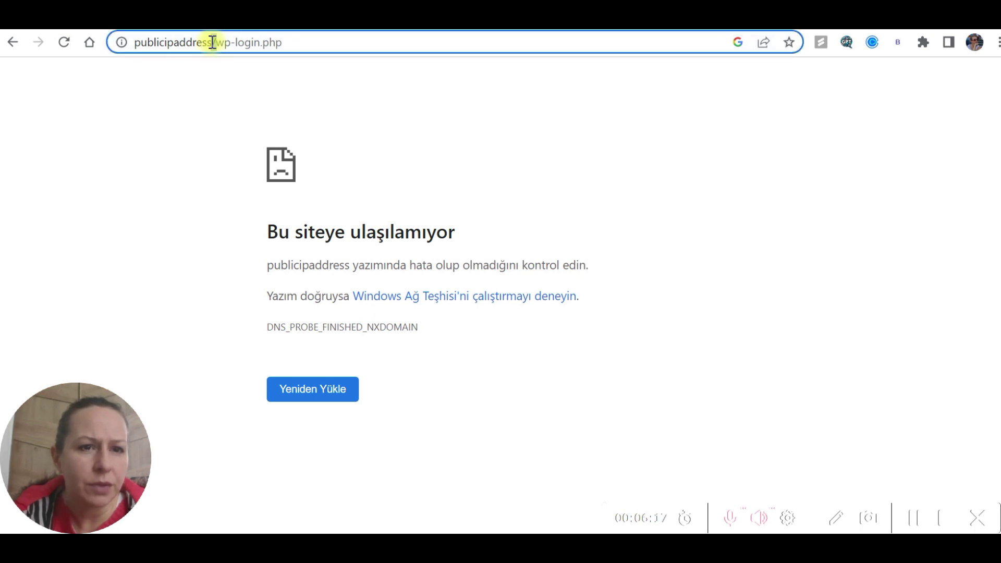
left_click_drag(213, 43, 129, 43)
key("ctrl+v")
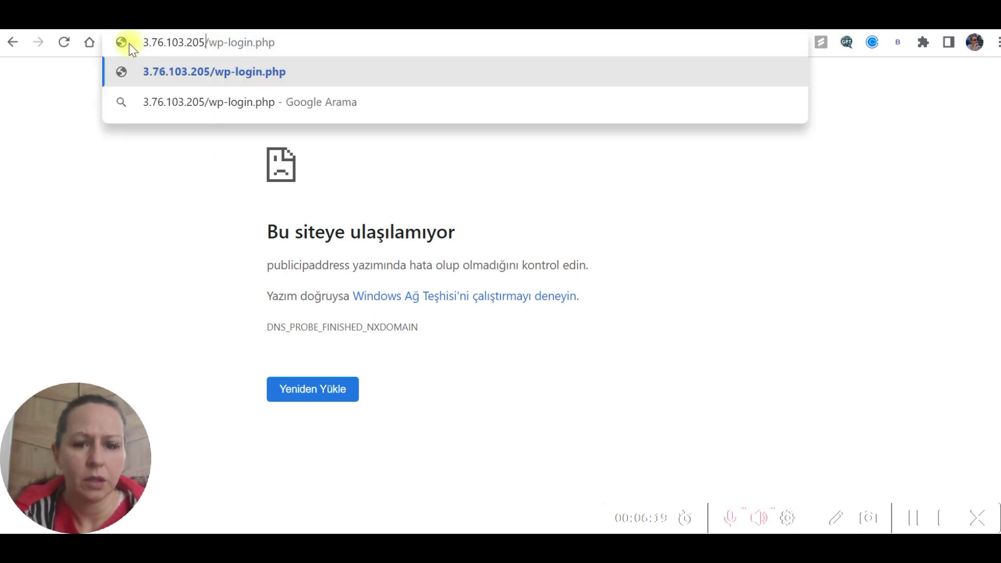
key("Return")
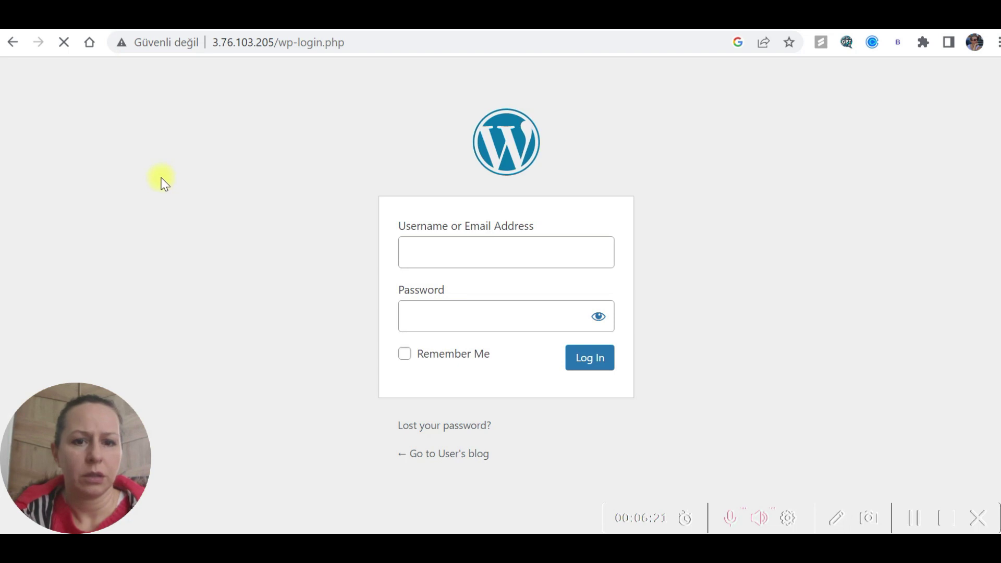
left_click(426, 351)
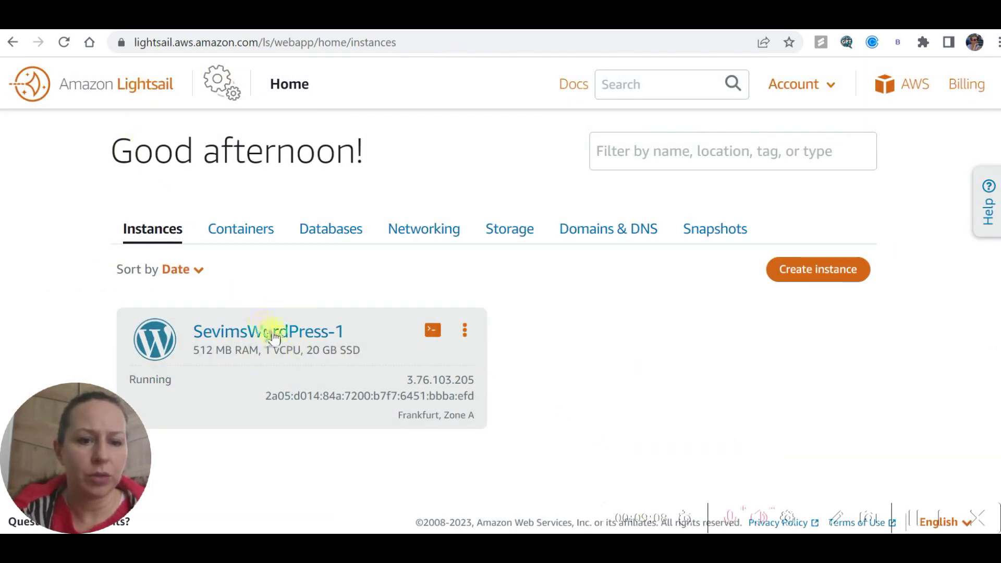
- Go to SevimsWordPress-1's Networking settings and start attaching a static IP
triple_click(263, 332)
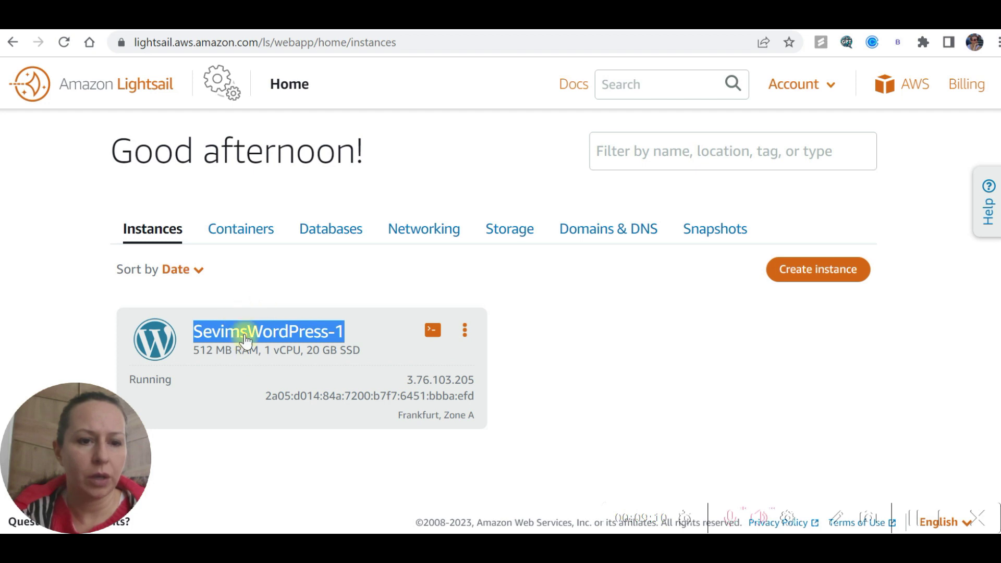
left_click(273, 335)
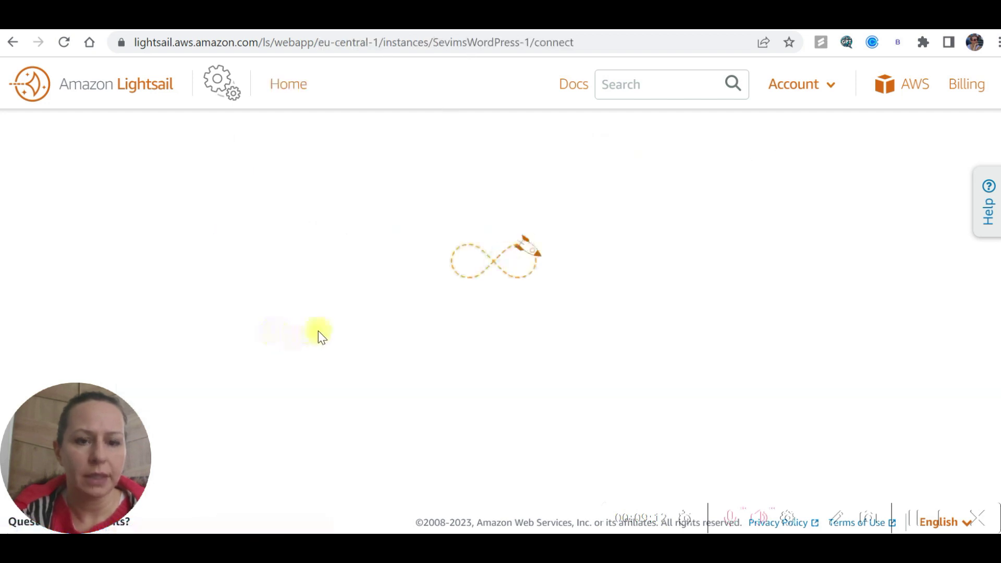
scroll(515, 237, "down", 2)
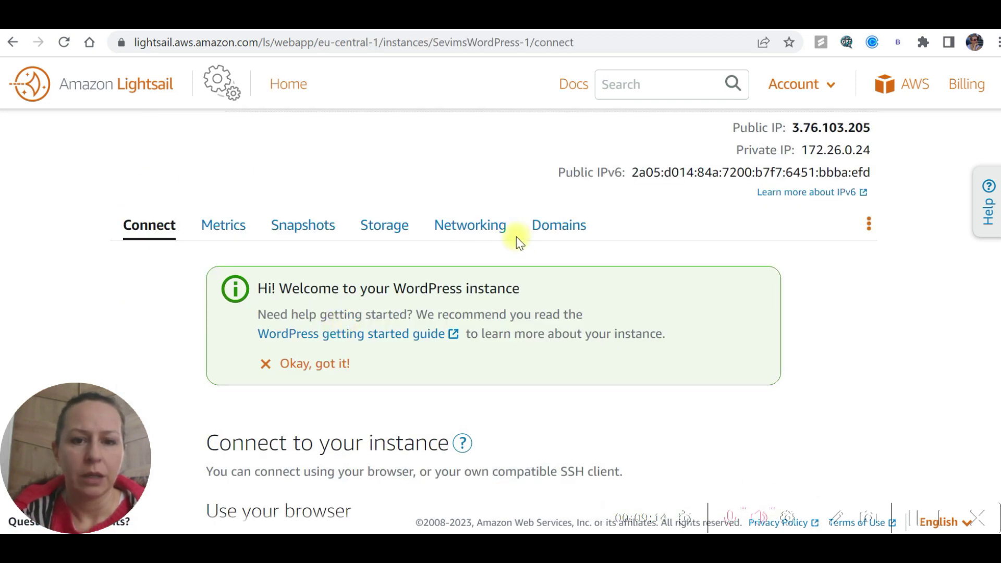
left_click(485, 232)
scroll(326, 304, "down", 1)
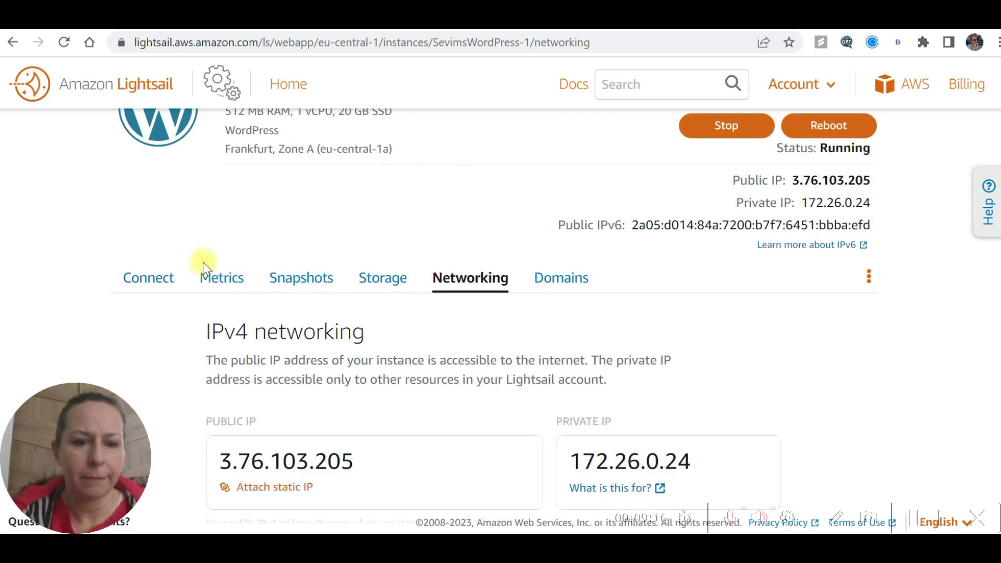
scroll(203, 261, "down", 3)
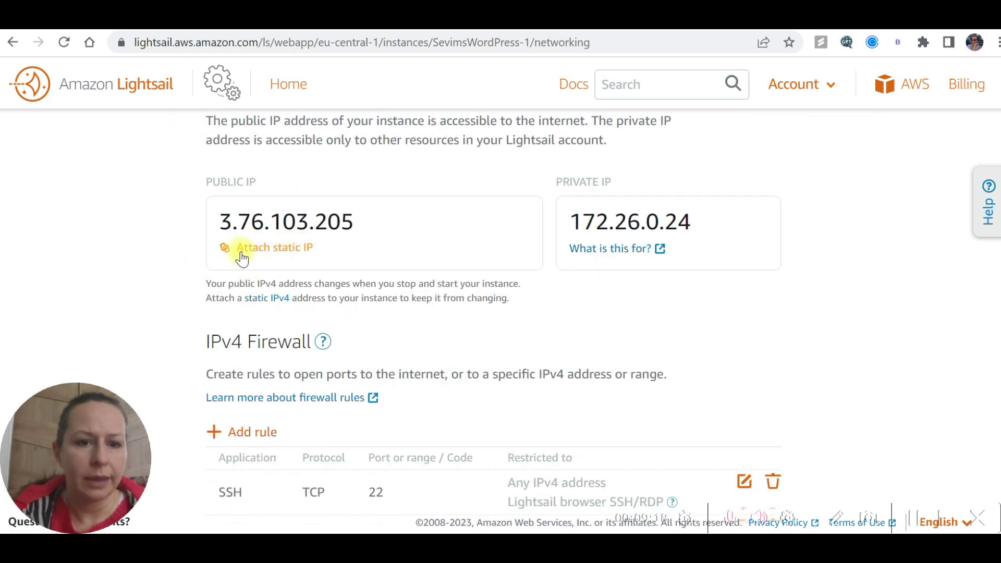
left_click(290, 248)
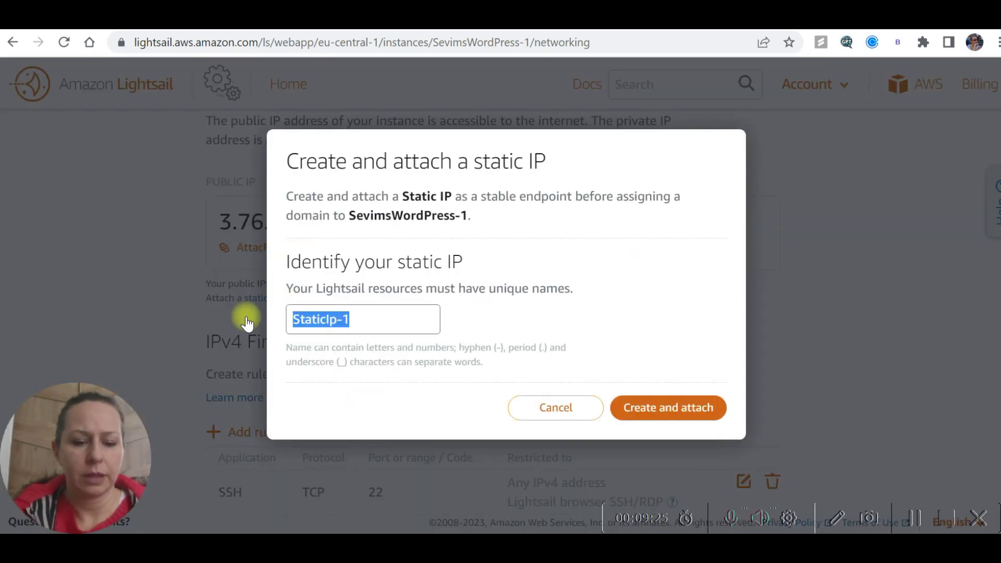
type("SevimW")
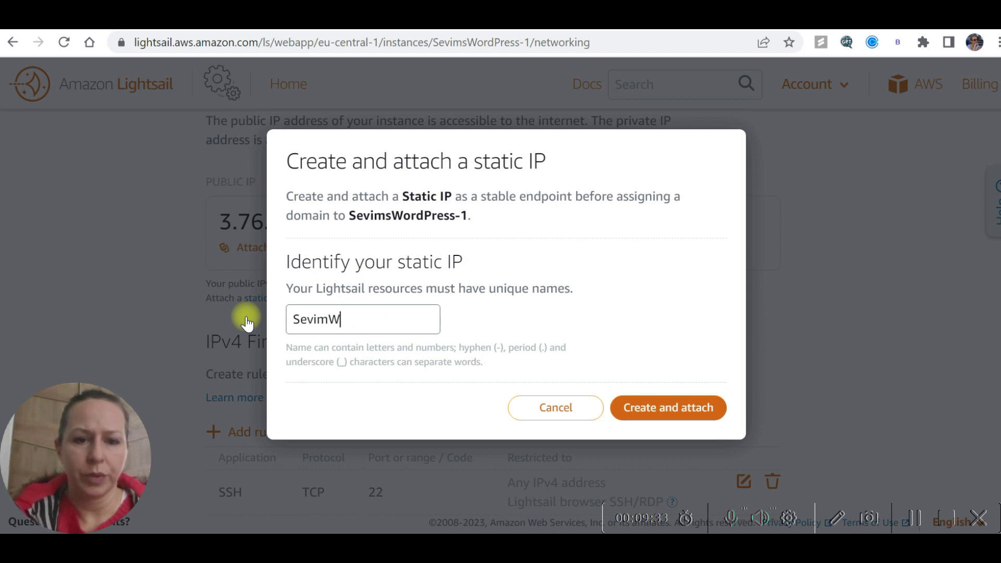
type("PStatikIP")
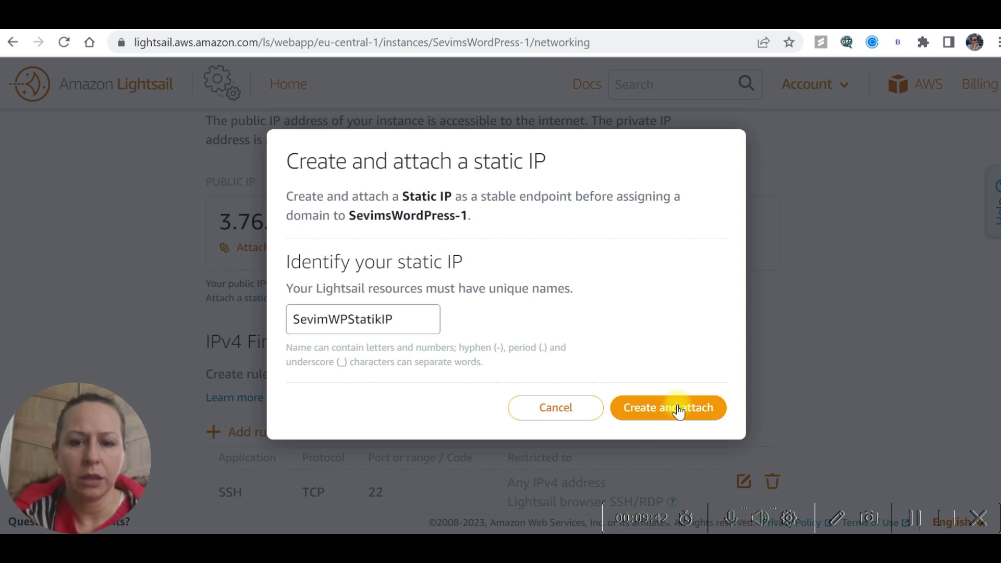
- Create and attach static IP SevimWPStatikIP (3.74.6.39) to SevimsWordPress-1 and view its details
left_click(677, 408)
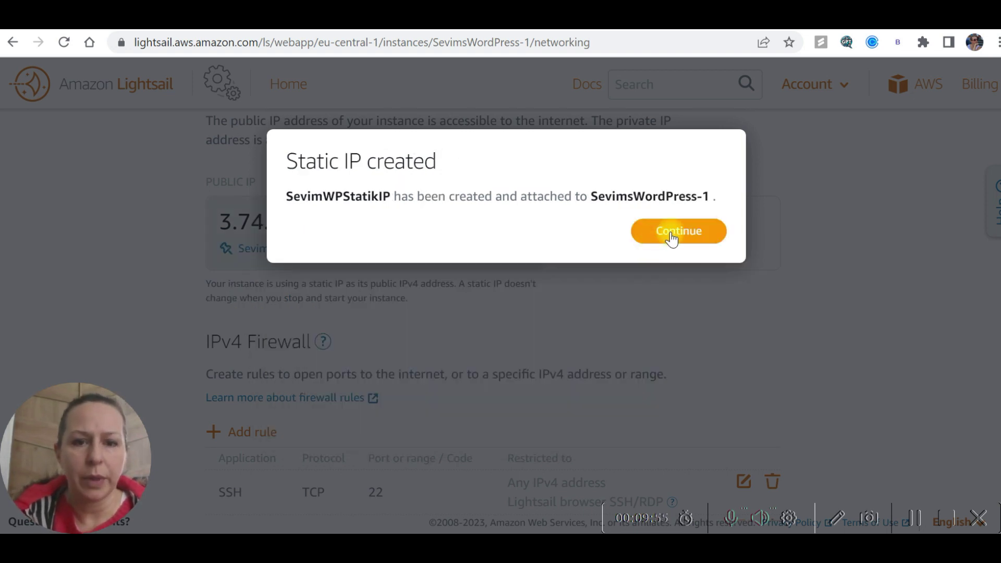
left_click(670, 235)
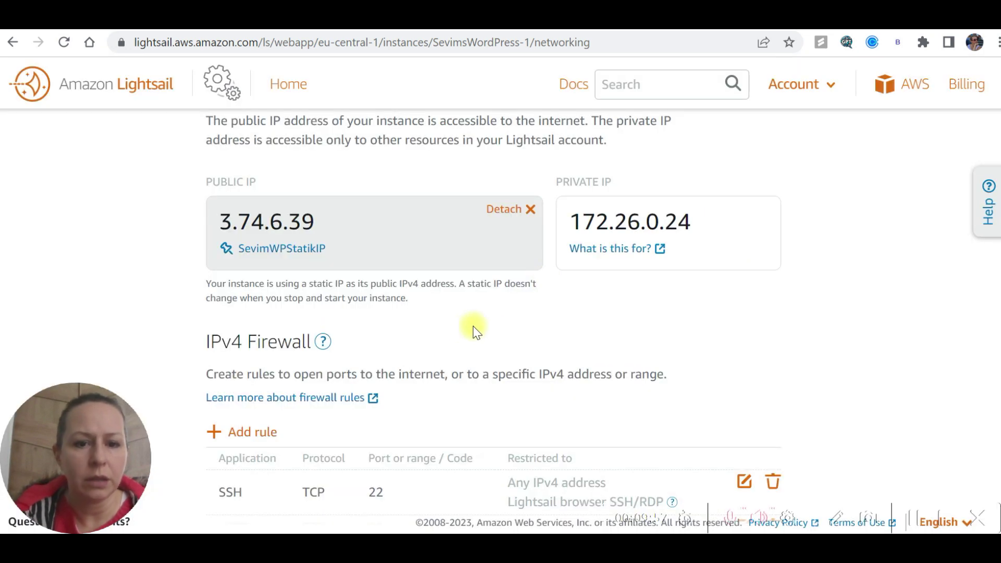
scroll(468, 324, "down", 1)
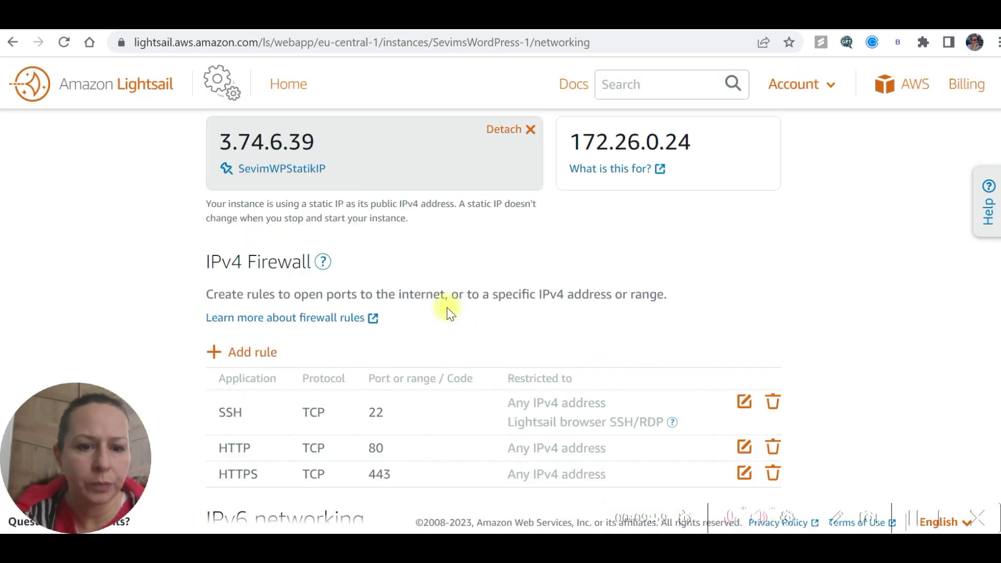
scroll(444, 306, "down", 2)
key("ctrl+Tab")
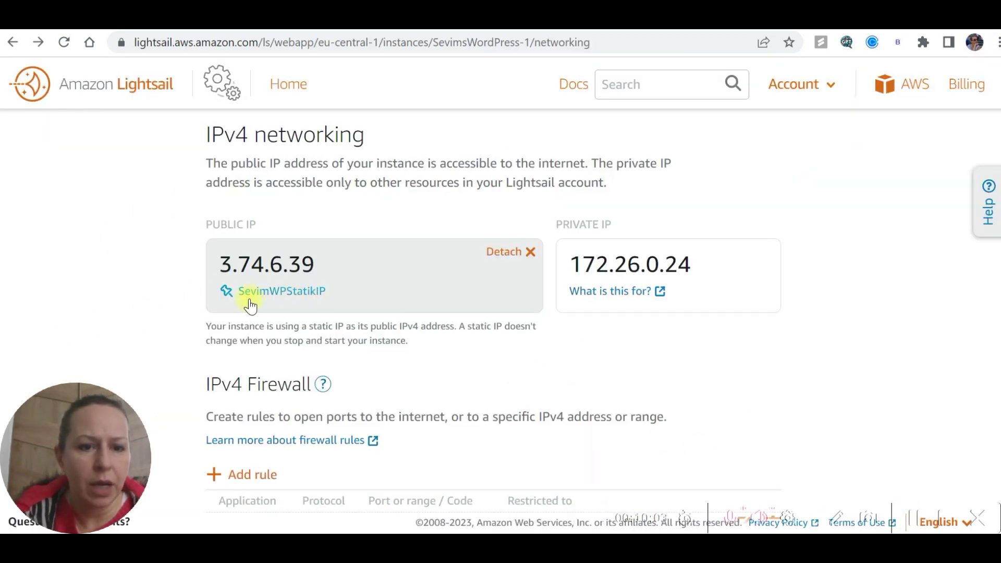
left_click(291, 297)
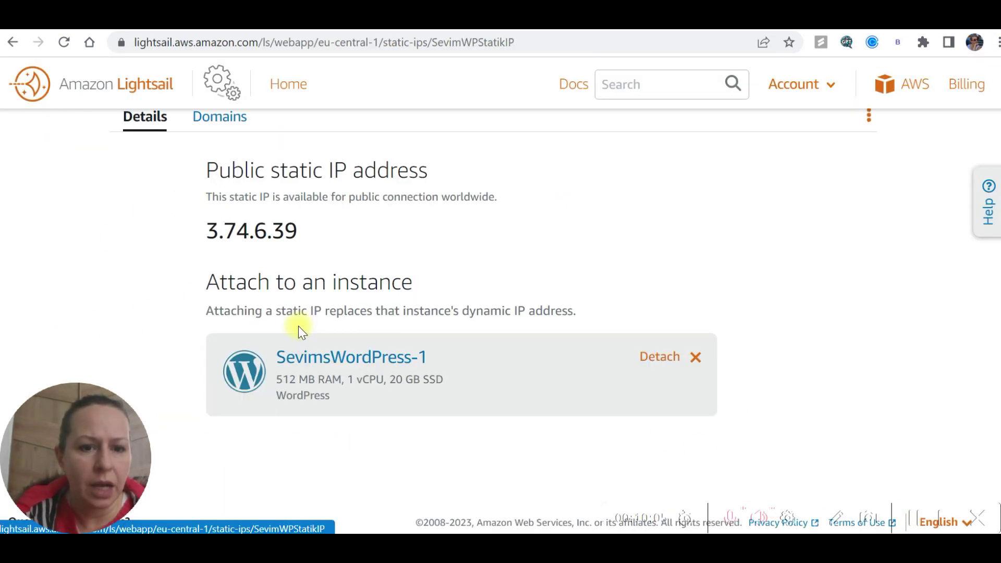
left_click_drag(211, 232, 735, 366)
- Review the tutorial's DNS-zone step, then return to the Lightsail home page listing SevimsWordPress-1
left_click(763, 373)
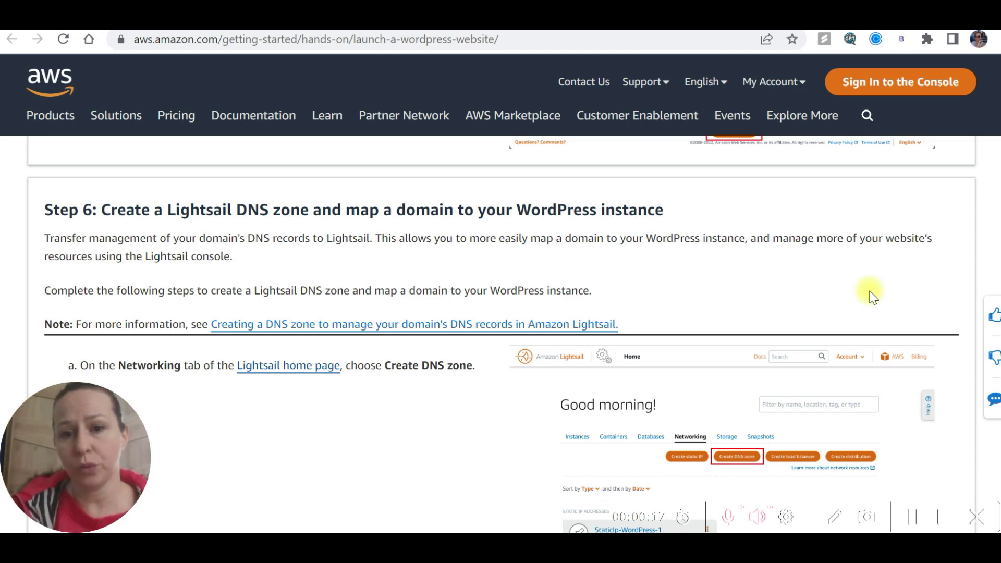
scroll(872, 295, "down", 2)
scroll(868, 331, "down", 1)
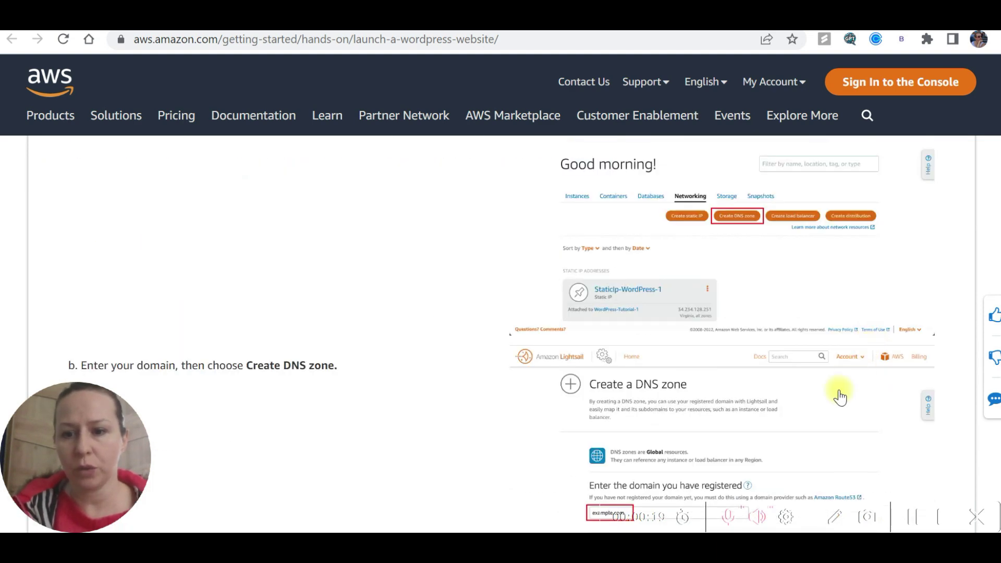
scroll(837, 396, "down", 1)
scroll(845, 411, "down", 1)
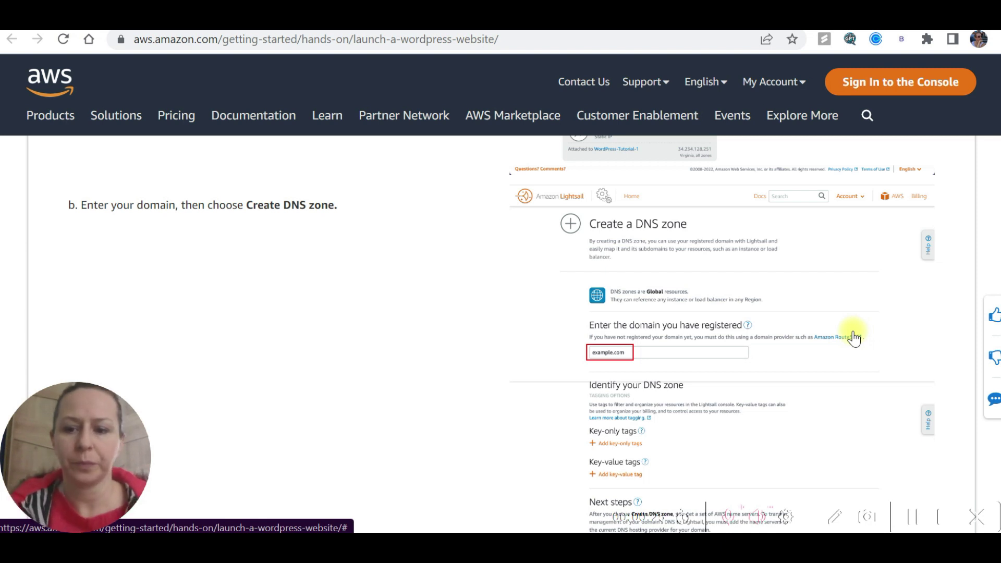
key("ctrl+Tab")
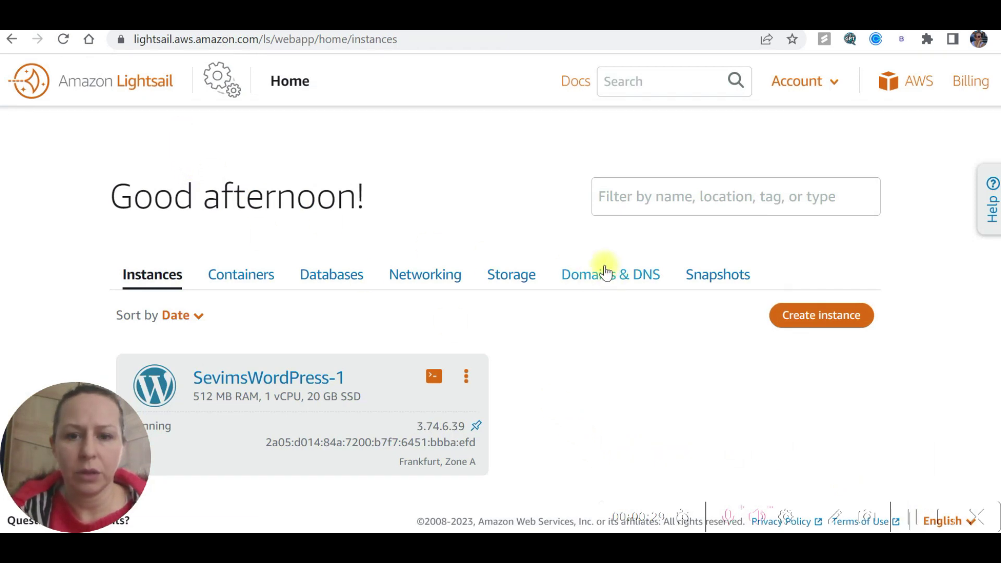
- Create a DNS zone for sevims.site as a domain from another registrar
left_click(604, 279)
scroll(596, 273, "down", 4)
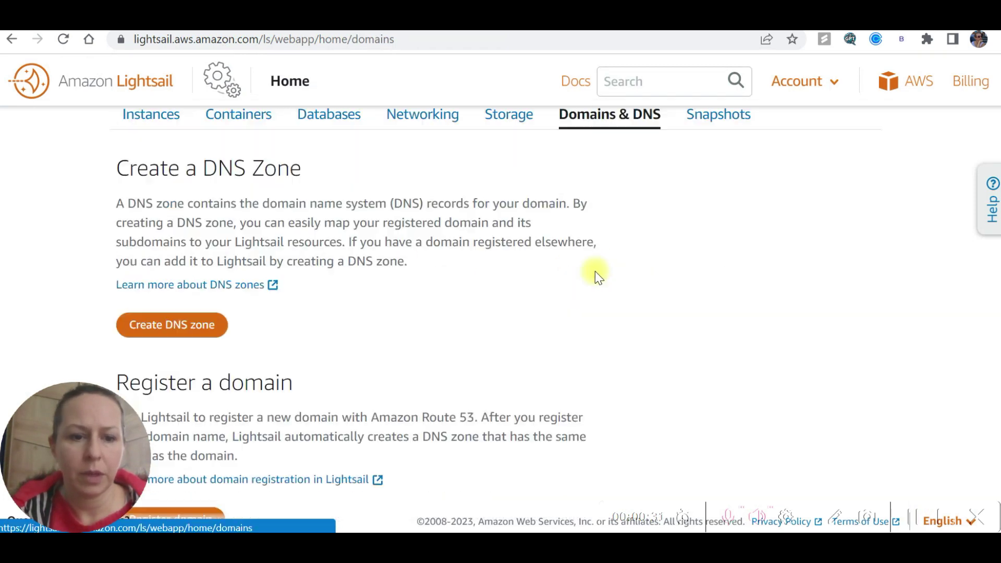
left_click(165, 251)
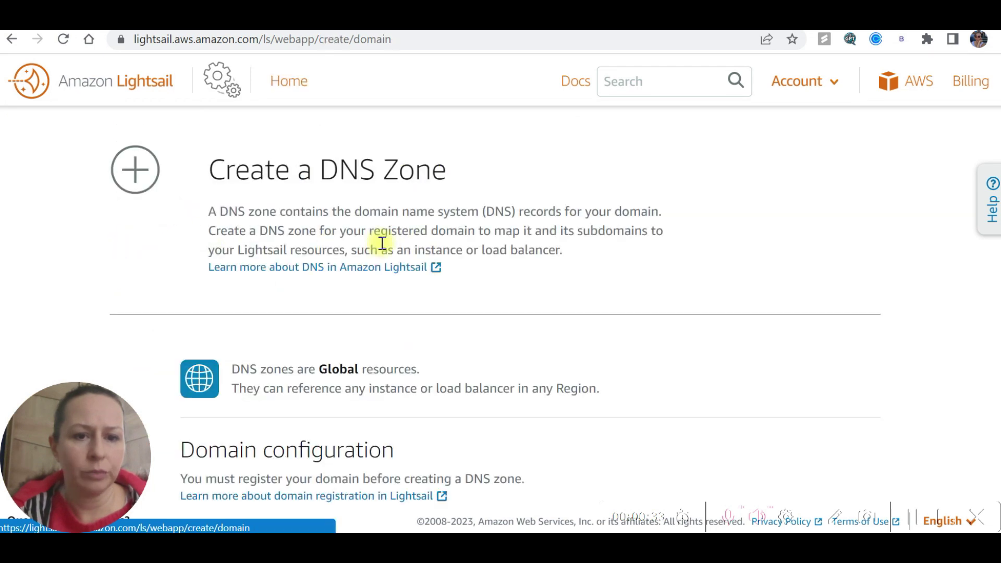
scroll(459, 256, "down", 2)
scroll(459, 256, "down", 1)
left_click(276, 402)
type("sevims")
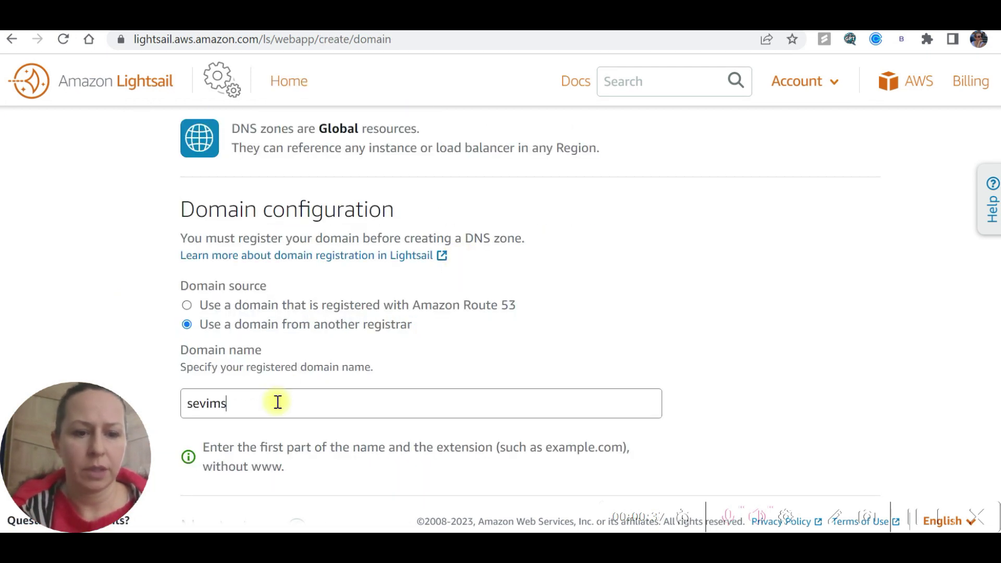
type("e")
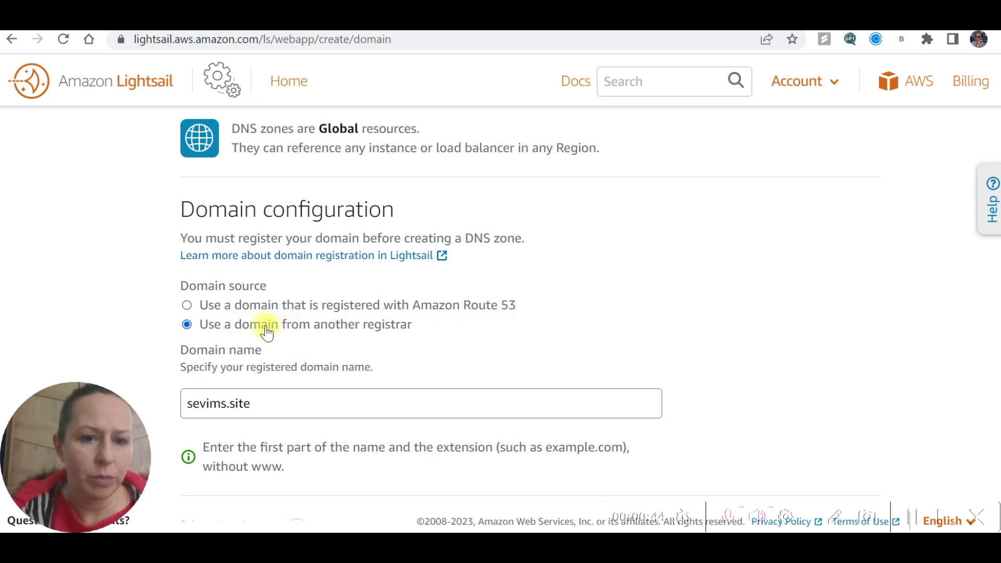
scroll(395, 339, "down", 2)
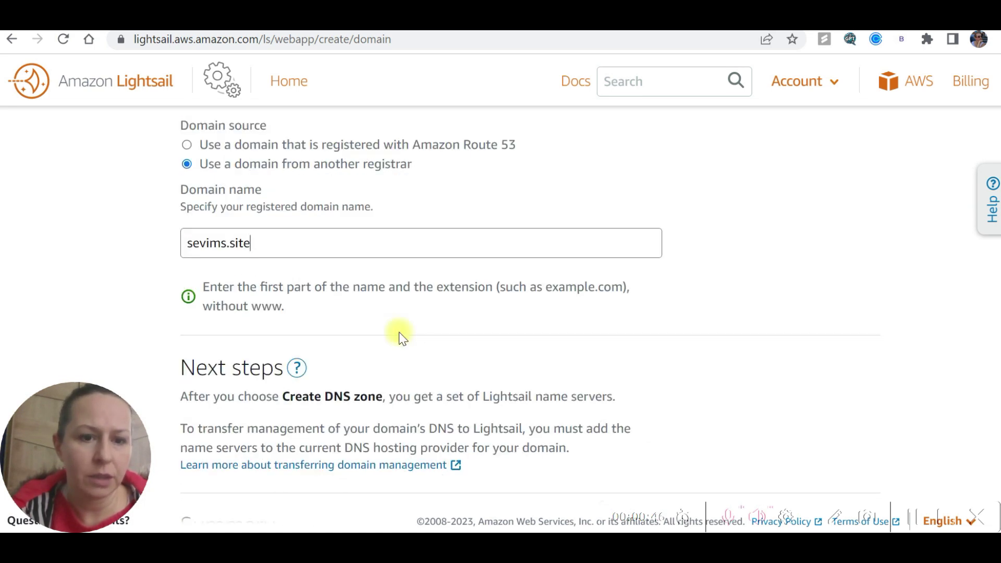
scroll(420, 322, "down", 2)
scroll(412, 315, "down", 1)
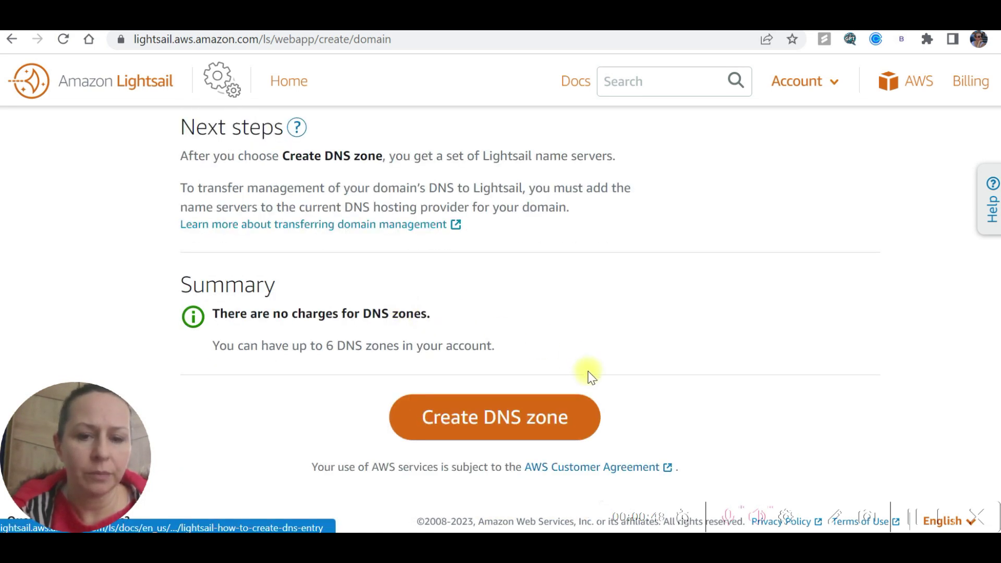
left_click(512, 419)
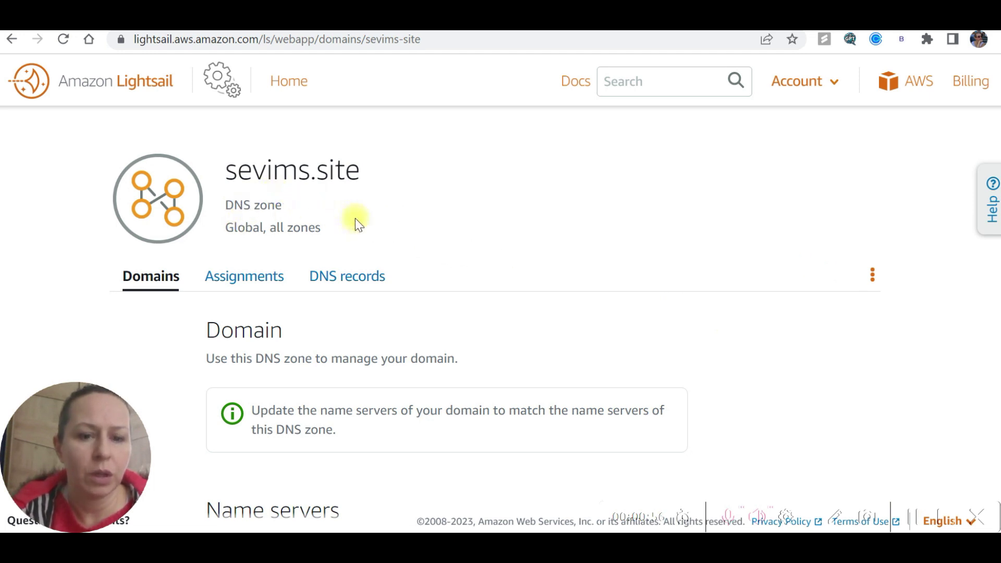
scroll(355, 218, "down", 2)
scroll(360, 221, "down", 2)
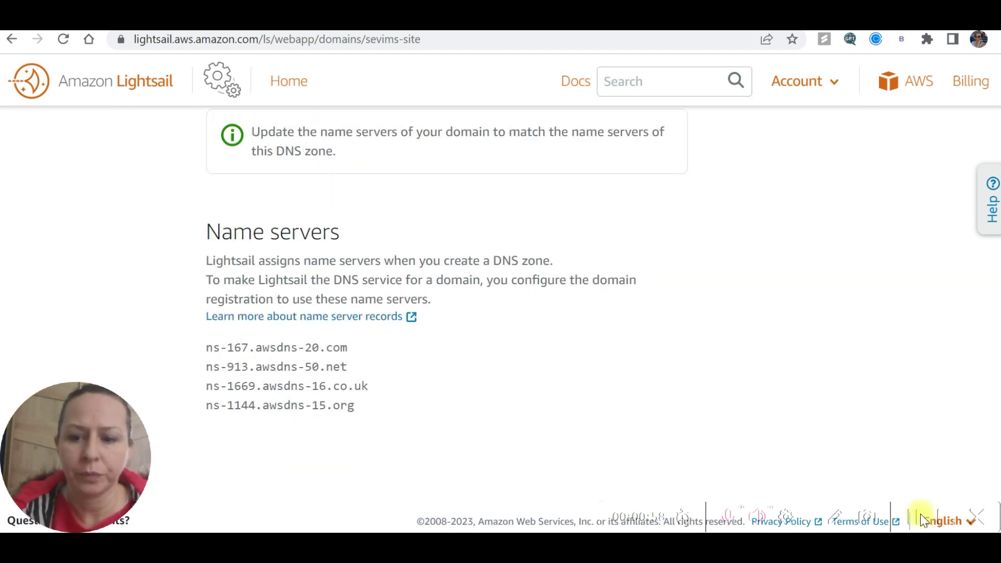
- Copy the four sevims.site name servers into a text editor note and return to the DNS zone
left_click_drag(206, 347, 370, 410)
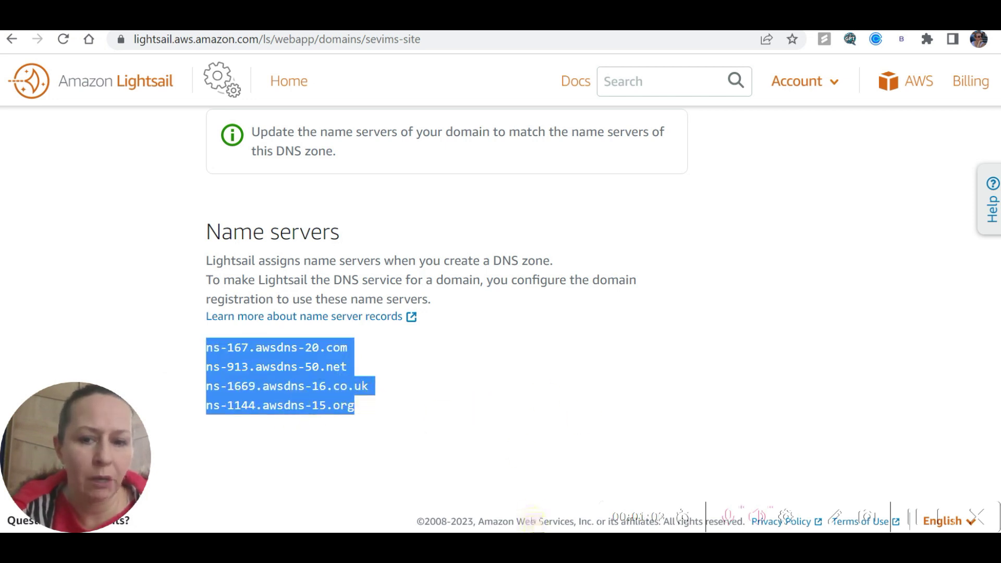
key("alt+Tab")
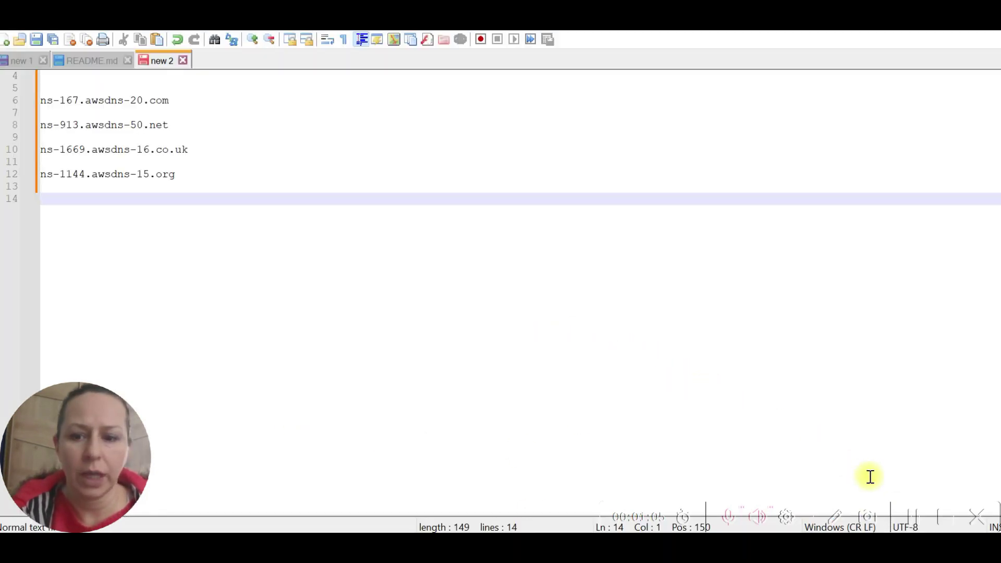
key("alt+Tab")
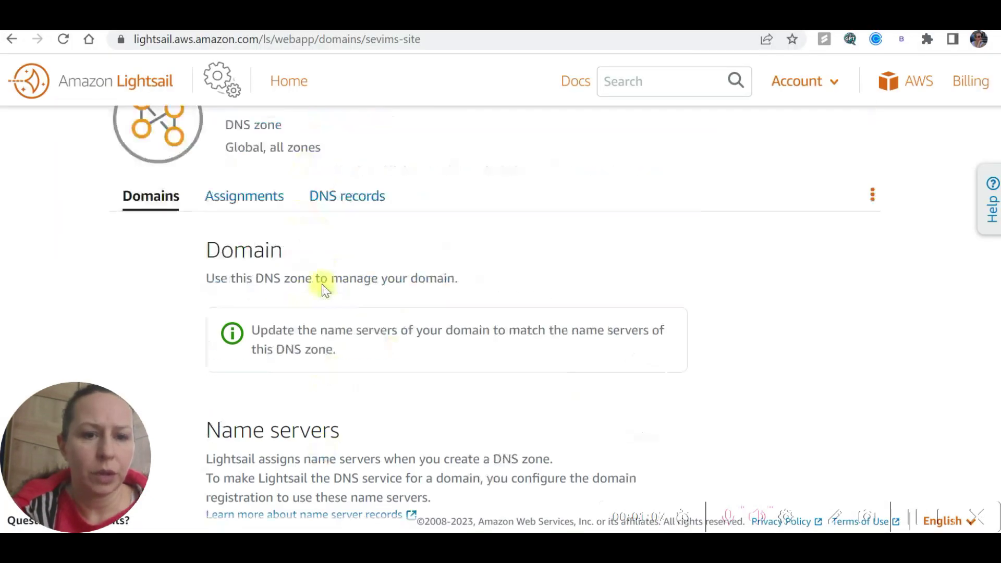
scroll(322, 284, "up", 1)
left_click(357, 280)
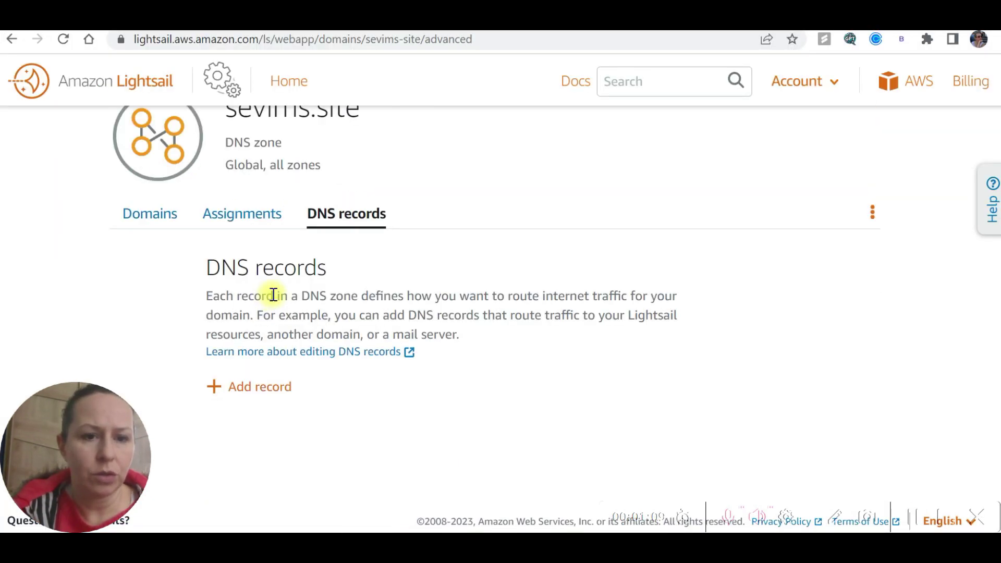
left_click(270, 389)
scroll(414, 278, "down", 2)
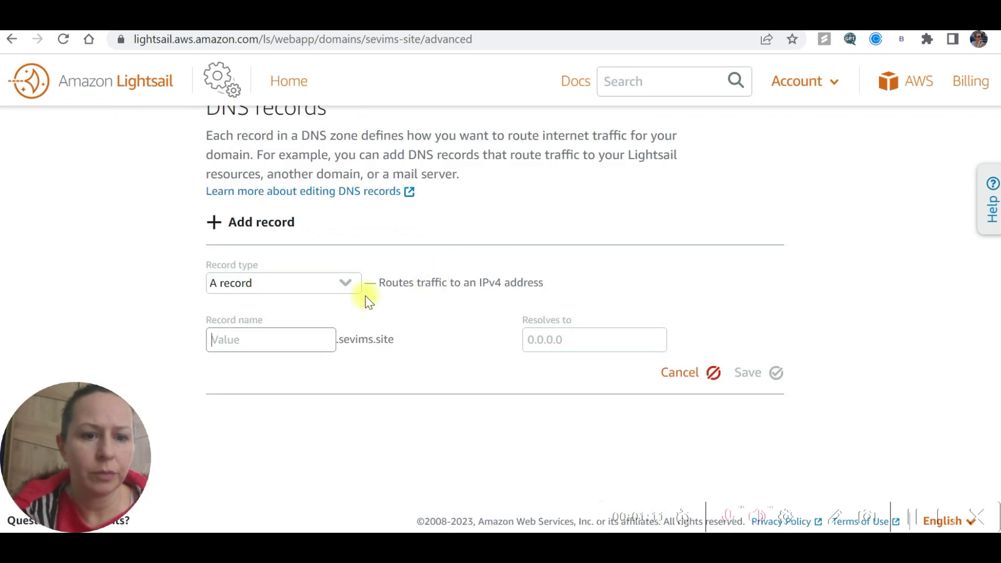
scroll(649, 422, "down", 1)
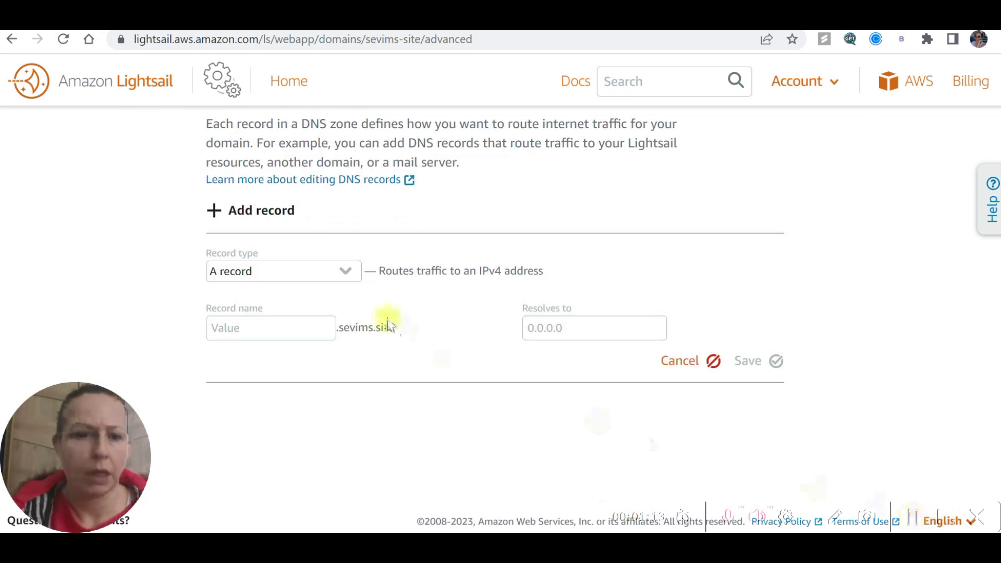
left_click(330, 327)
type("@")
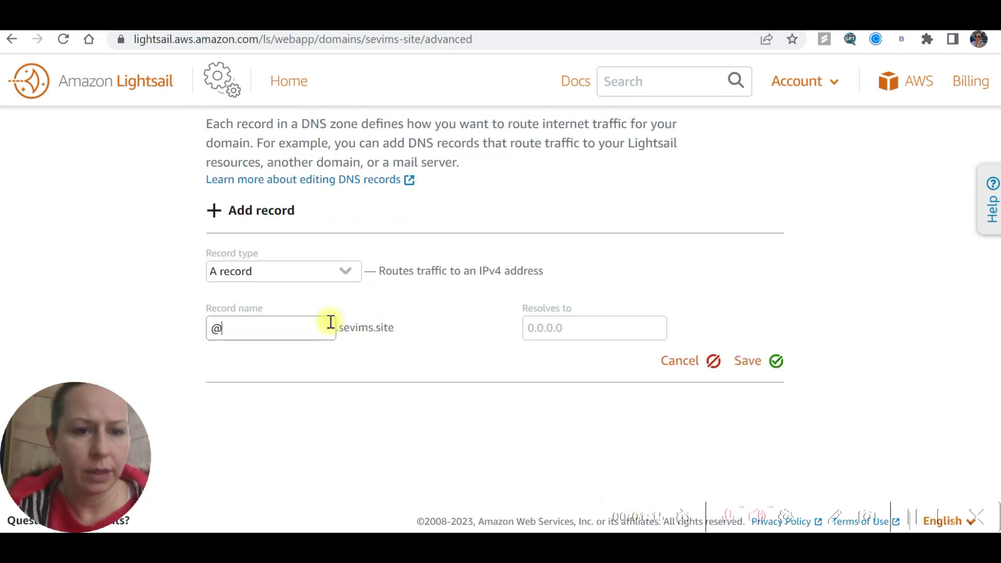
left_click(554, 328)
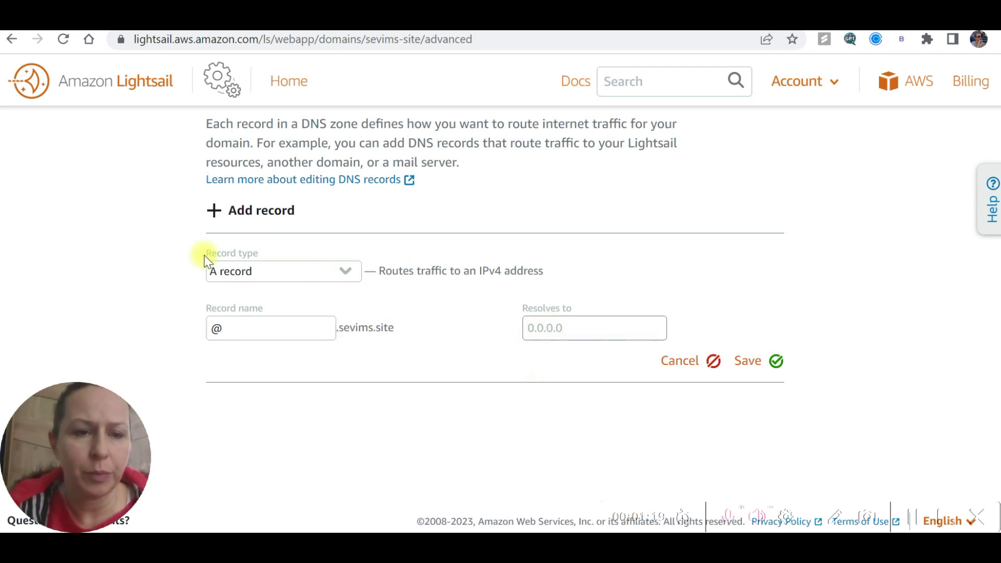
scroll(196, 250, "up", 3)
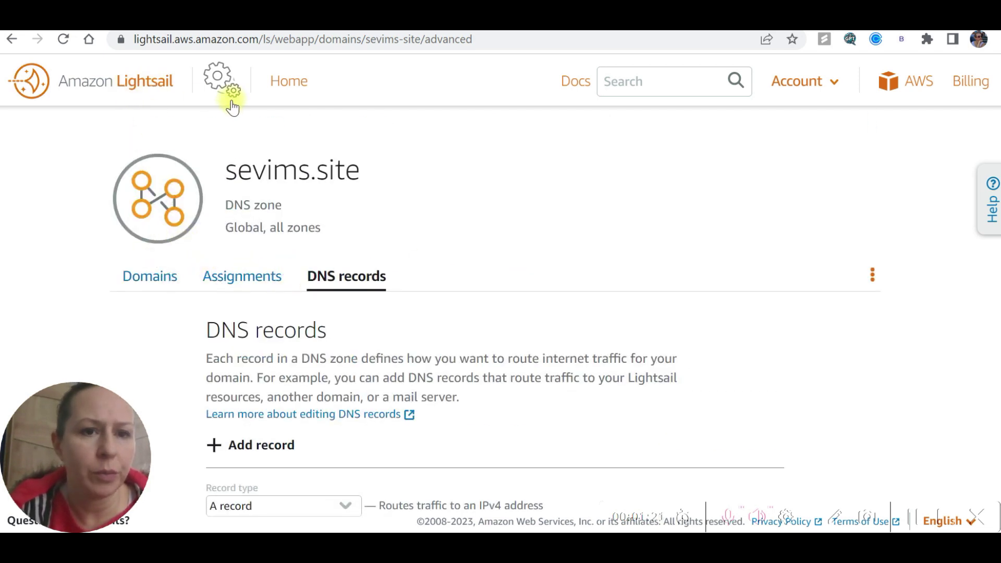
- Open the Lightsail home in a new tab and go to the SevimsWordPress-1 instance details
right_click(280, 84)
left_click(344, 99)
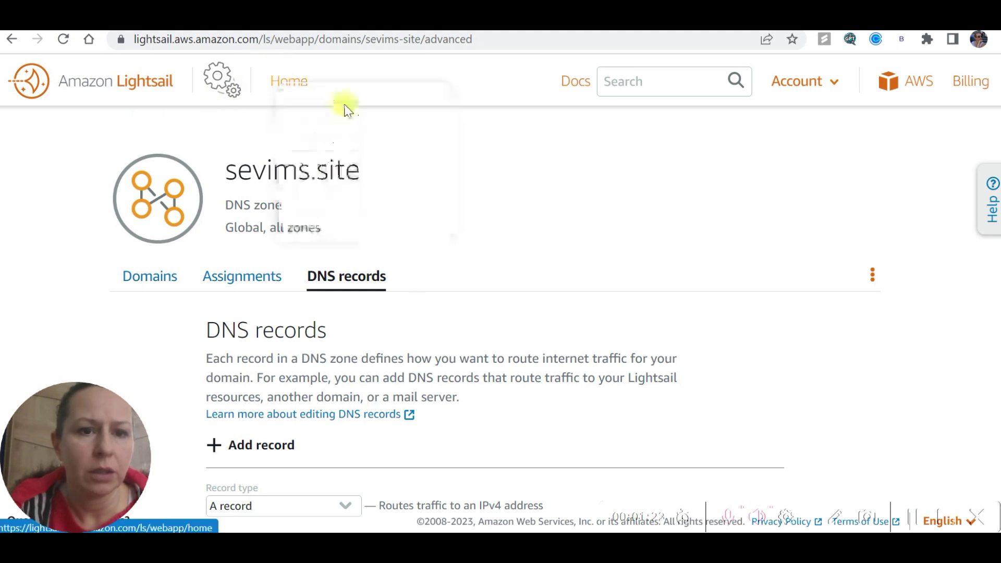
key("ctrl+Tab")
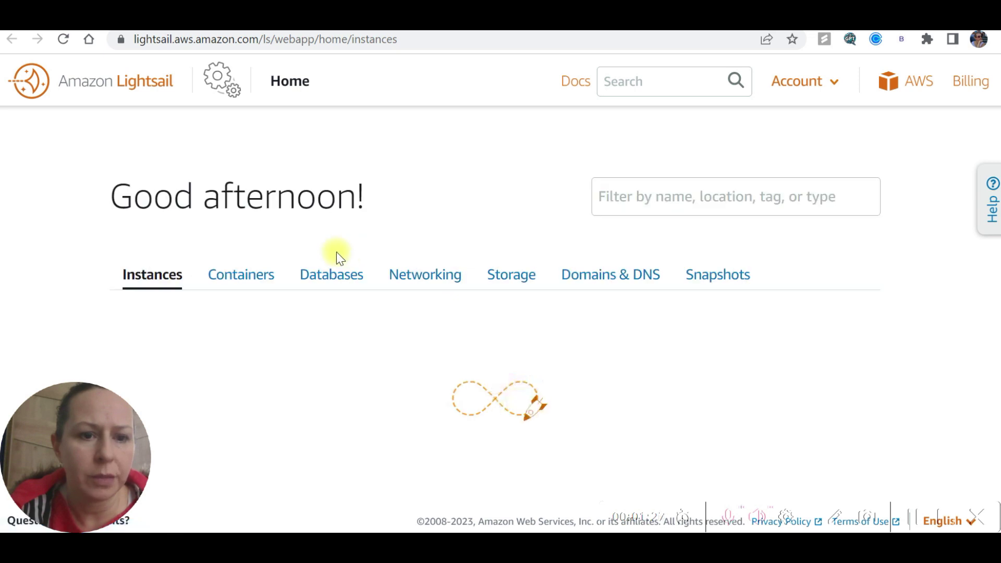
scroll(345, 274, "down", 1)
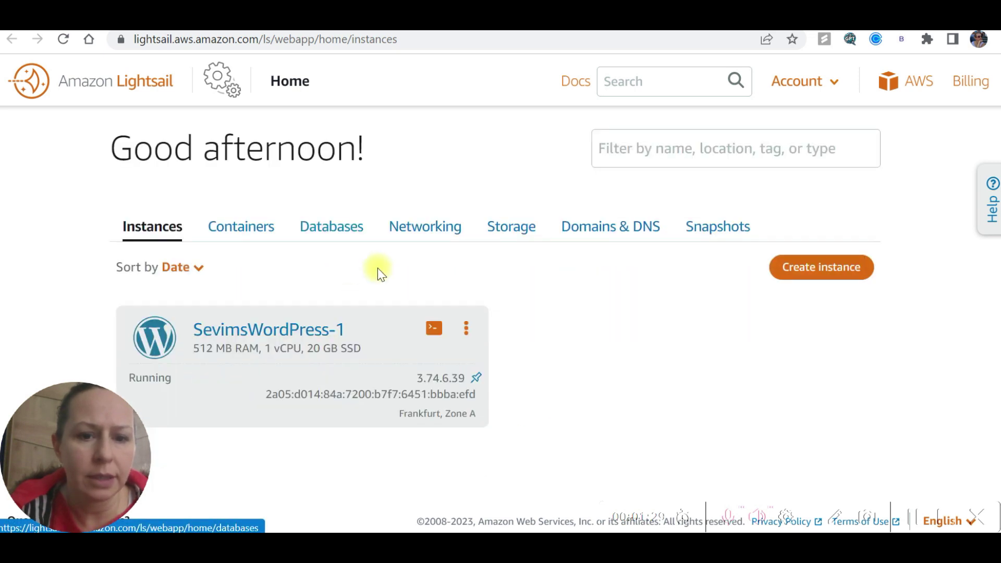
left_click(281, 334)
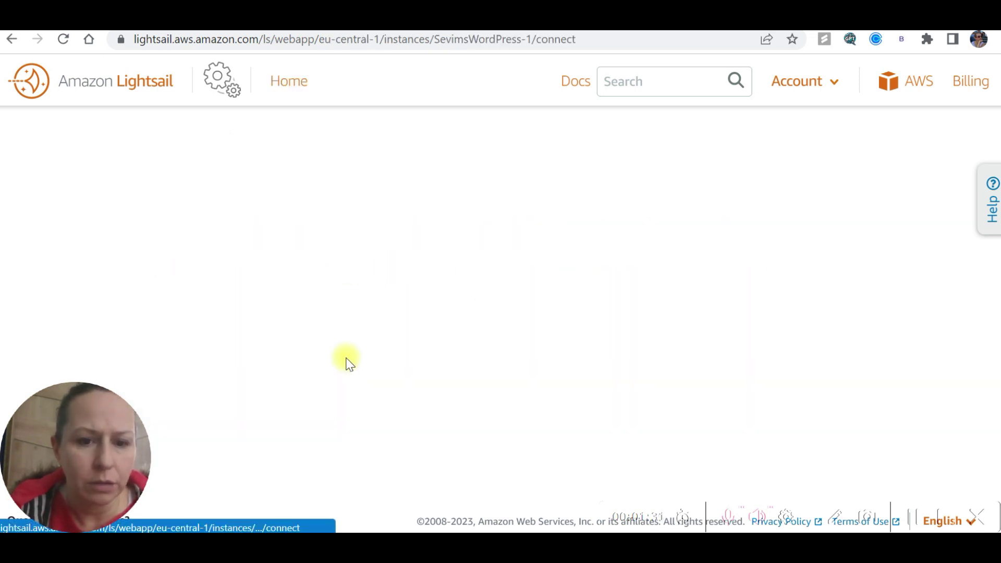
scroll(318, 311, "down", 4)
scroll(317, 311, "down", 3)
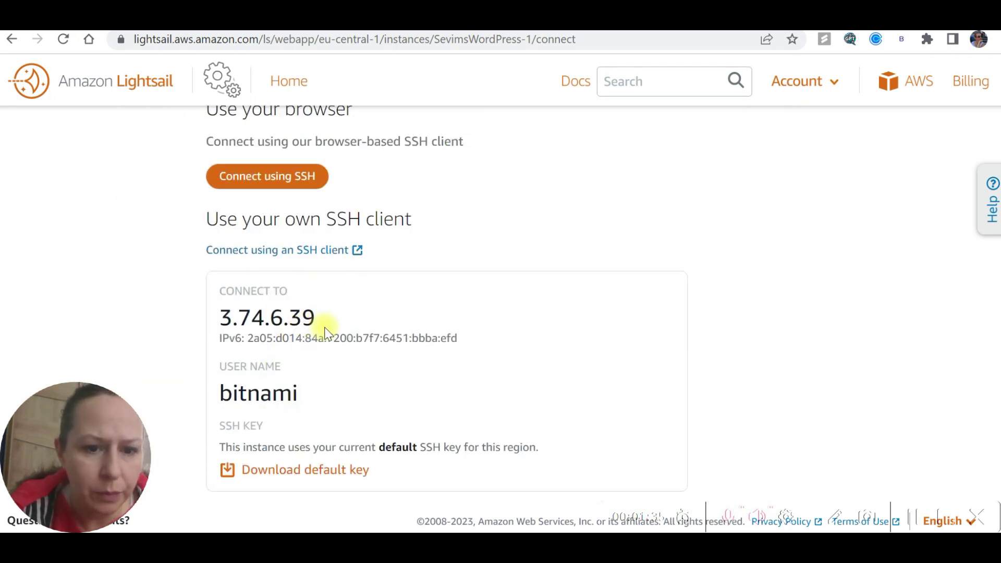
scroll(324, 332, "down", 2)
scroll(328, 335, "up", 2)
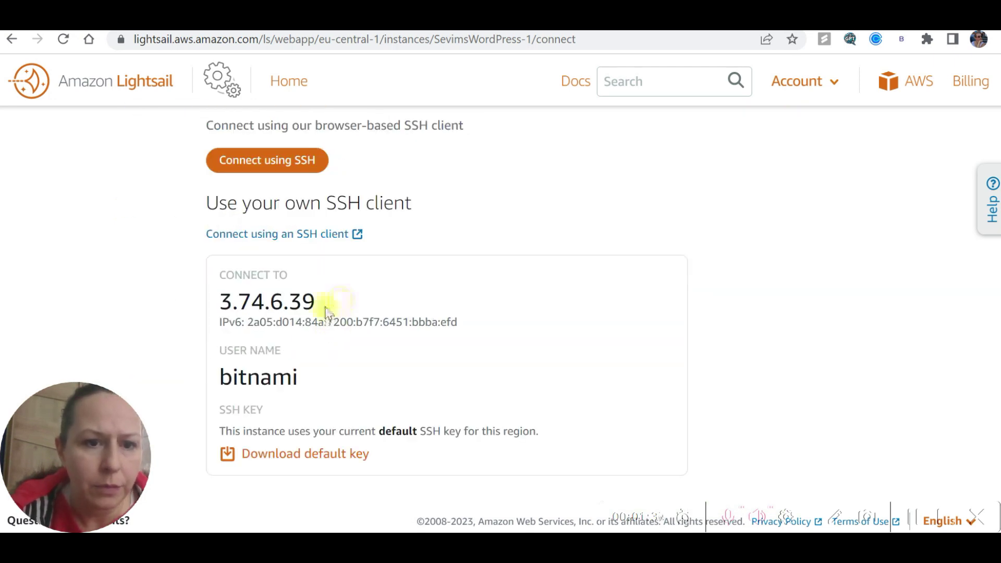
scroll(323, 301, "up", 1)
scroll(323, 302, "up", 2)
scroll(324, 301, "up", 4)
scroll(326, 300, "down", 1)
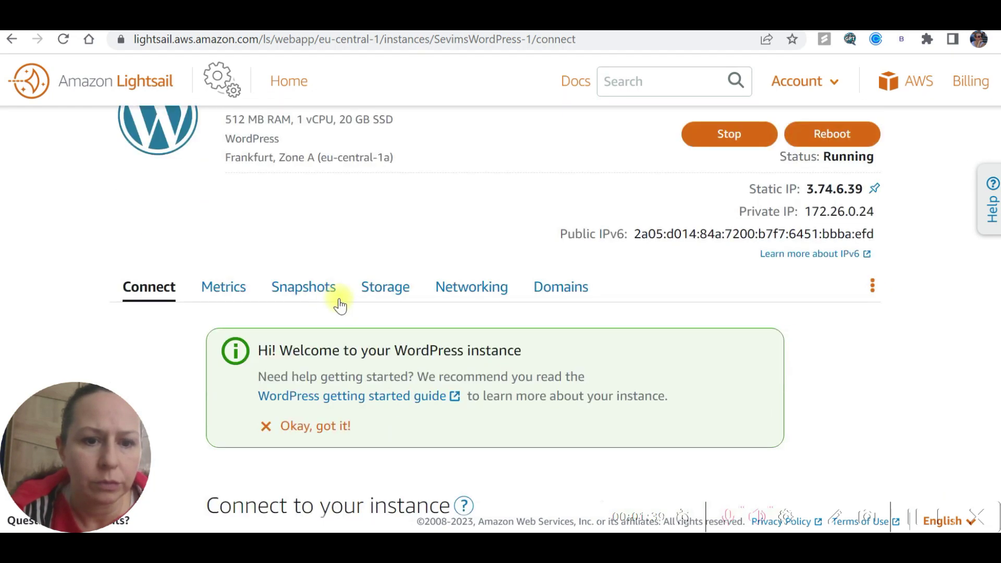
- From the instance's Networking view, open SevimWPStatikIP and copy 3.74.6.39
left_click(474, 288)
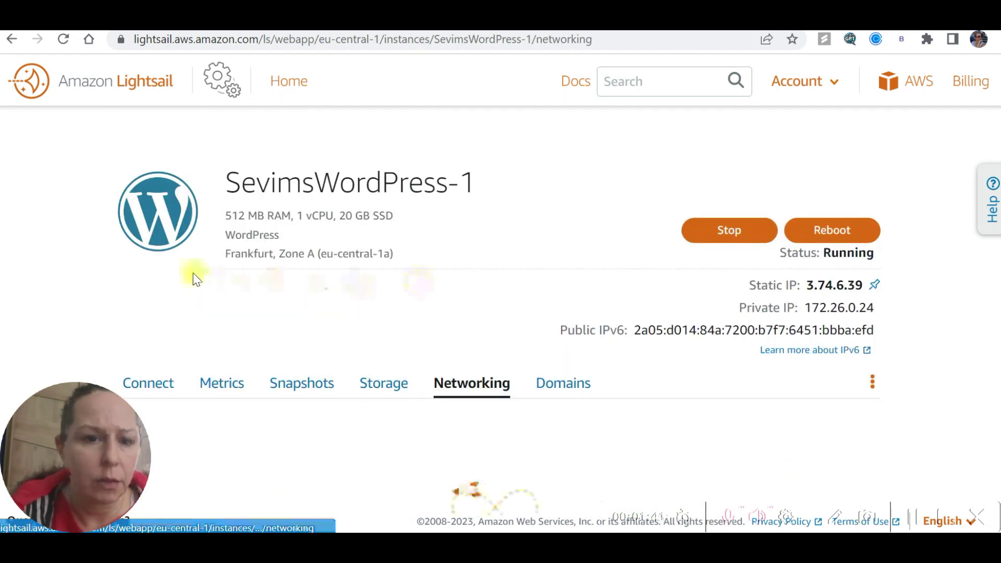
scroll(185, 251, "down", 2)
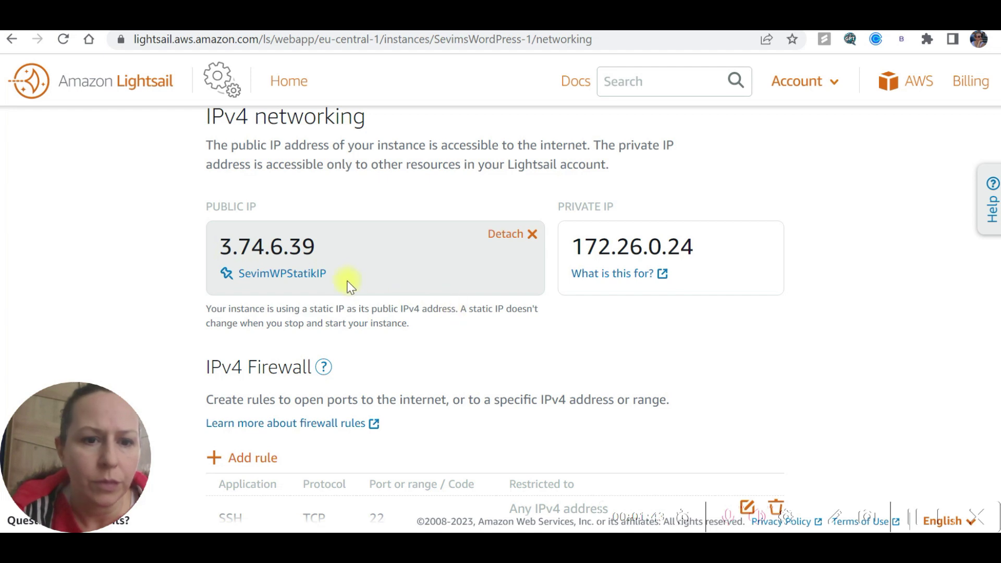
scroll(329, 293, "down", 1)
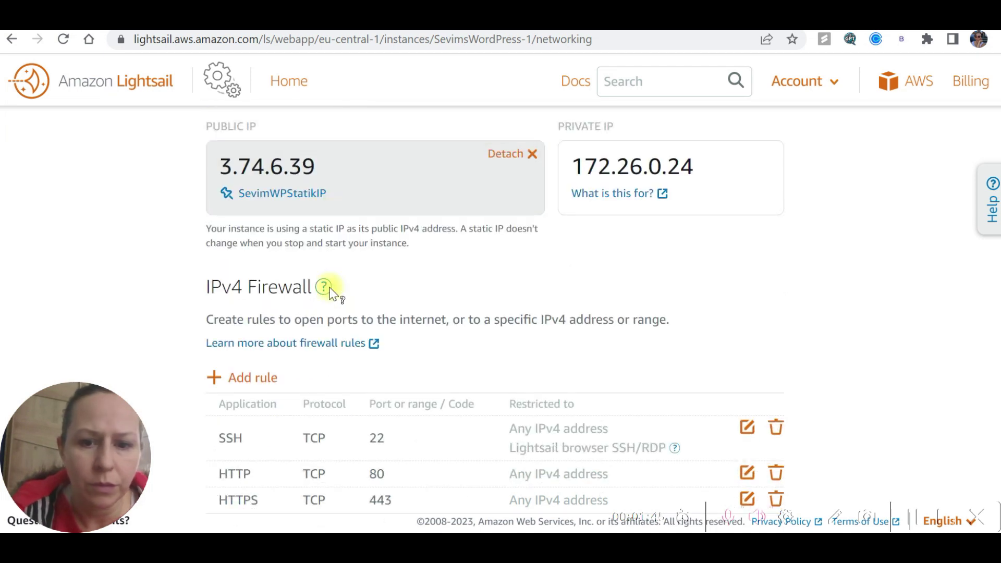
scroll(330, 291, "up", 1)
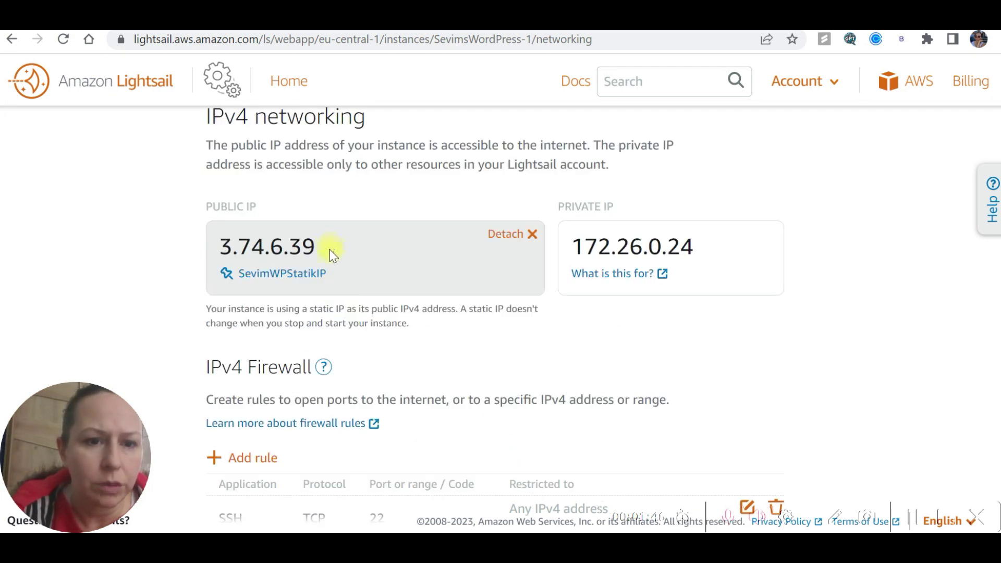
left_click(313, 273)
scroll(312, 310, "down", 1)
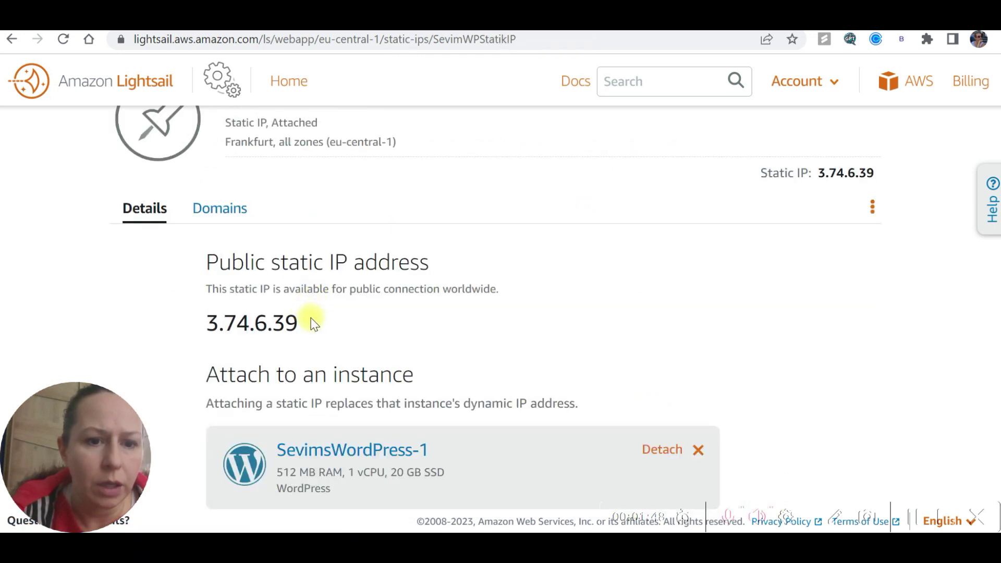
left_click_drag(311, 324, 213, 323)
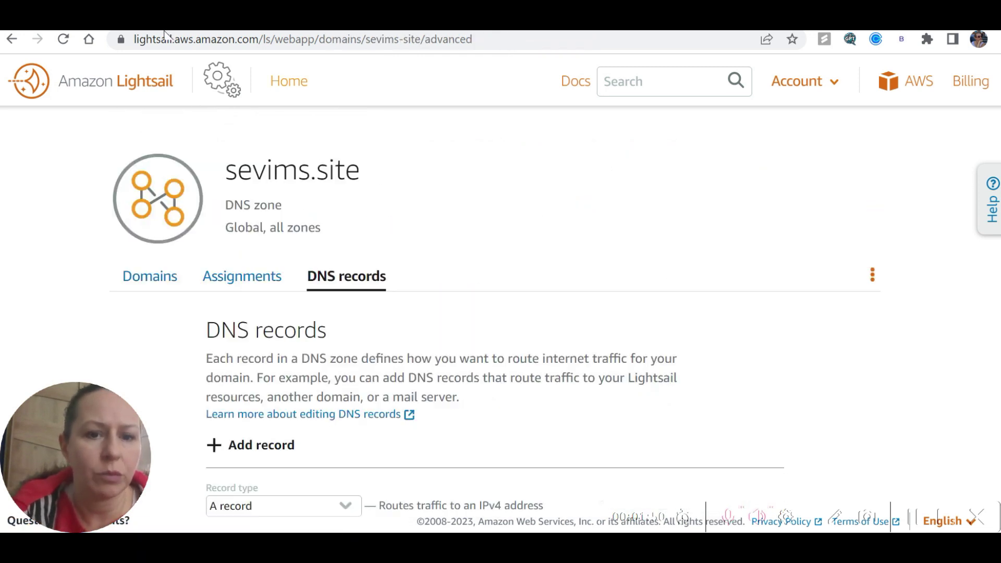
scroll(423, 348, "down", 3)
- Save an @ A record in the sevims.site zone resolving to 3.74.6.39
left_click(604, 327)
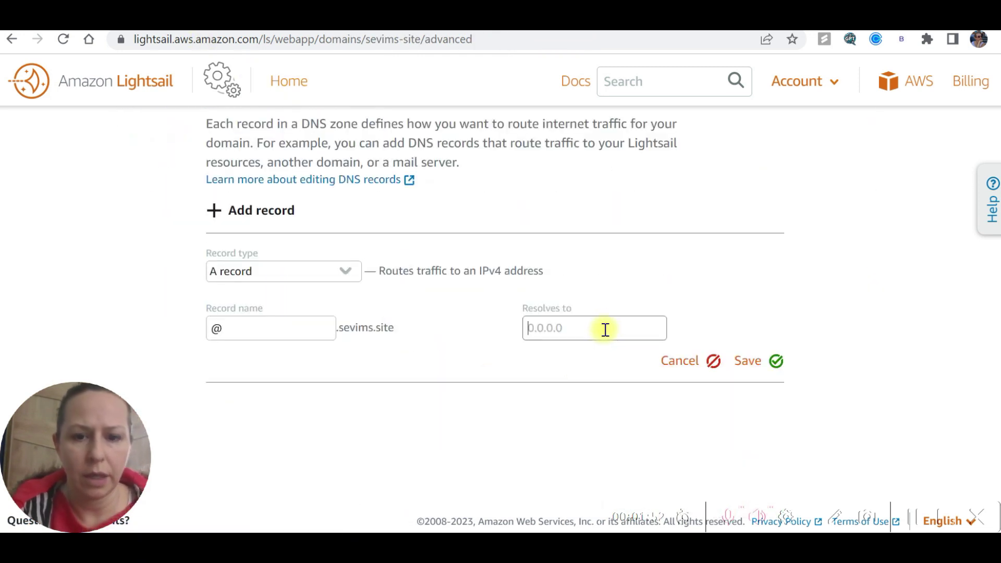
type("3.74.6.39")
left_click(774, 363)
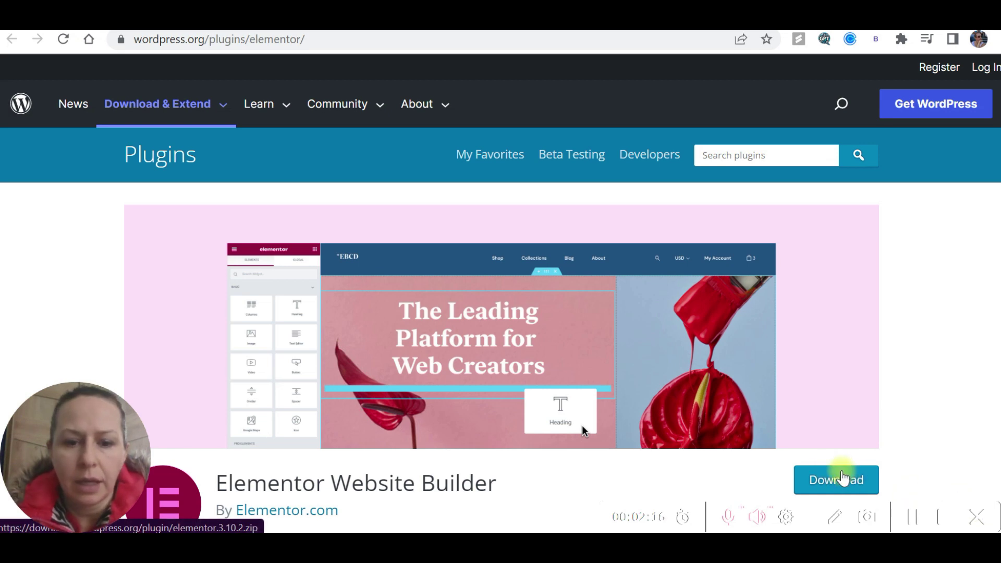
scroll(842, 474, "down", 1)
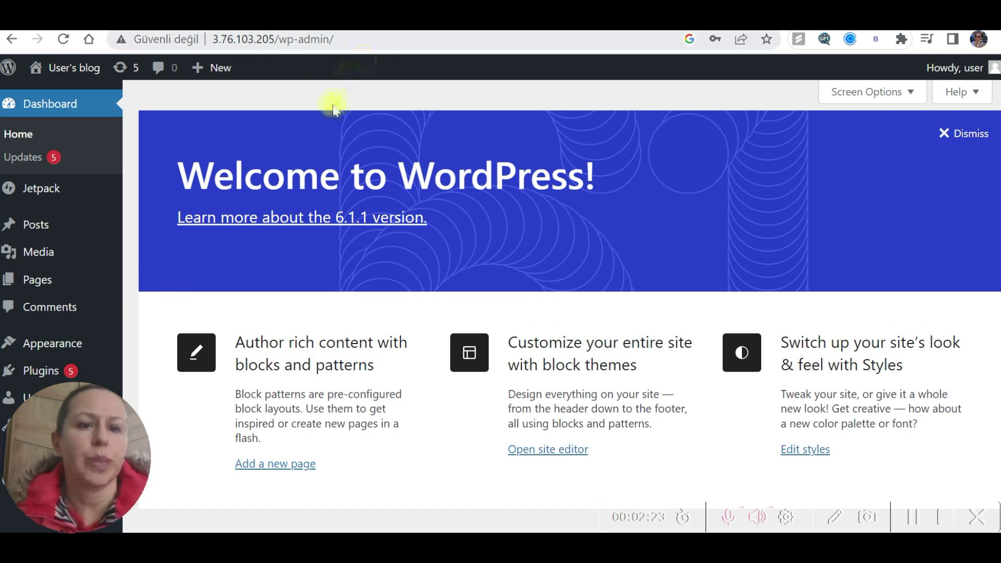
mouse_move(41, 371)
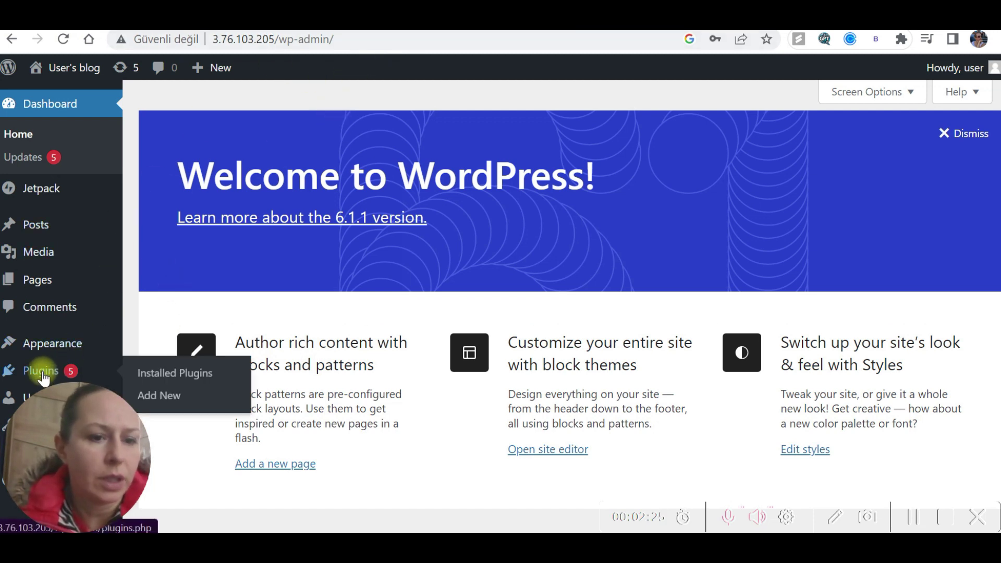
- Log in to wp-admin at 3.74.6.39 with Remember Me and go to the Add Plugins page
left_click(172, 396)
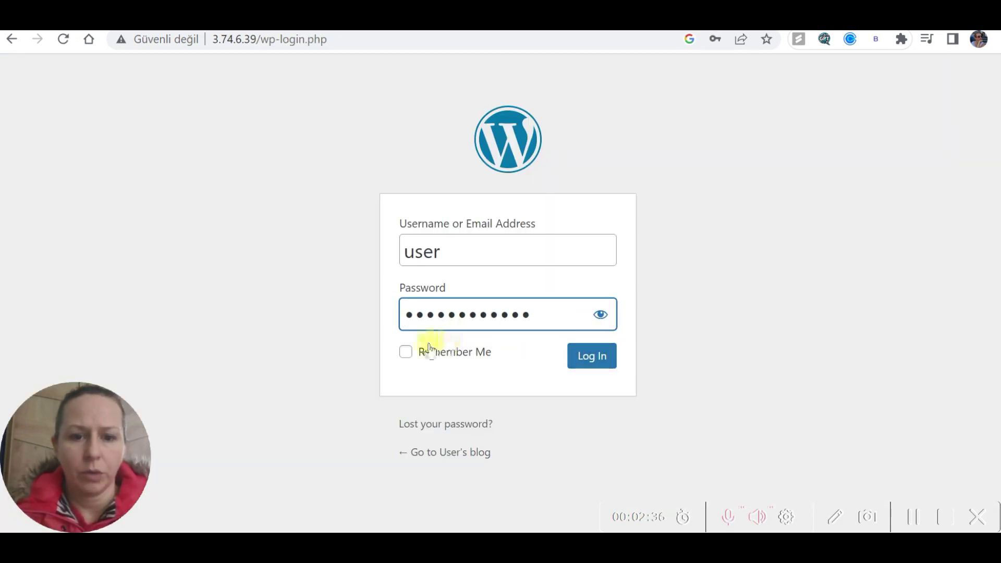
left_click(429, 350)
left_click(593, 360)
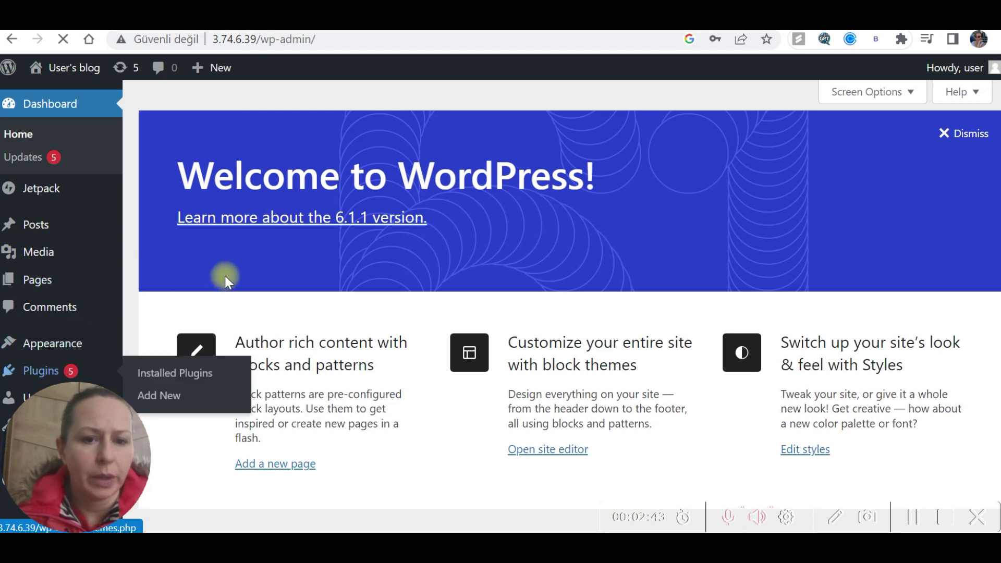
scroll(381, 281, "down", 2)
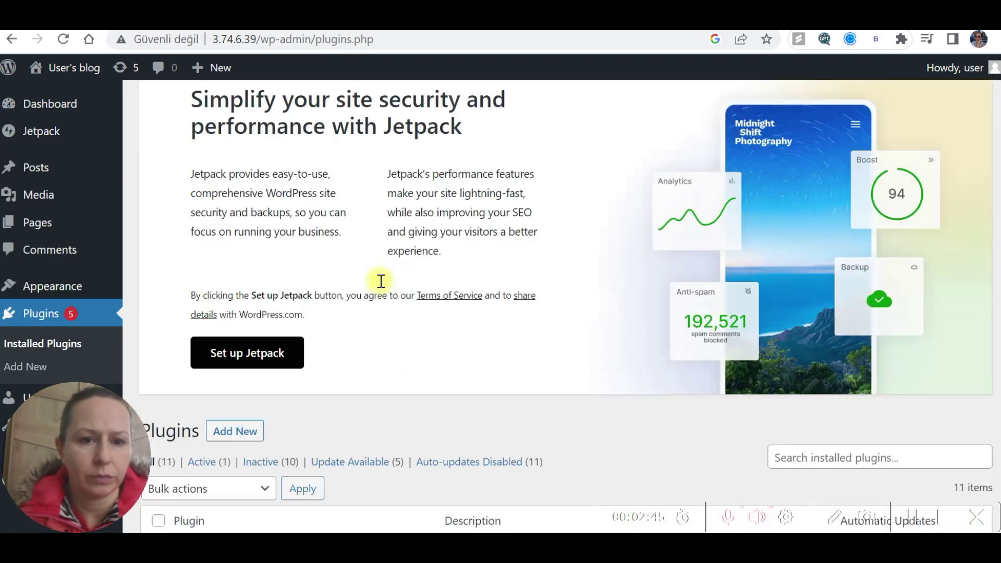
scroll(381, 280, "up", 2)
scroll(449, 263, "down", 2)
scroll(315, 326, "down", 1)
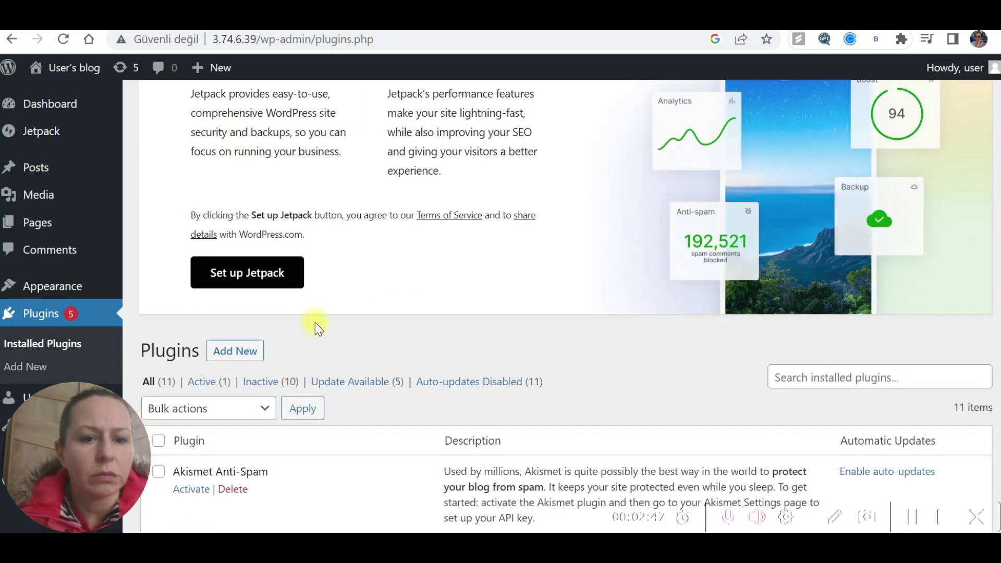
scroll(315, 326, "down", 4)
scroll(327, 308, "up", 2)
scroll(327, 307, "down", 2)
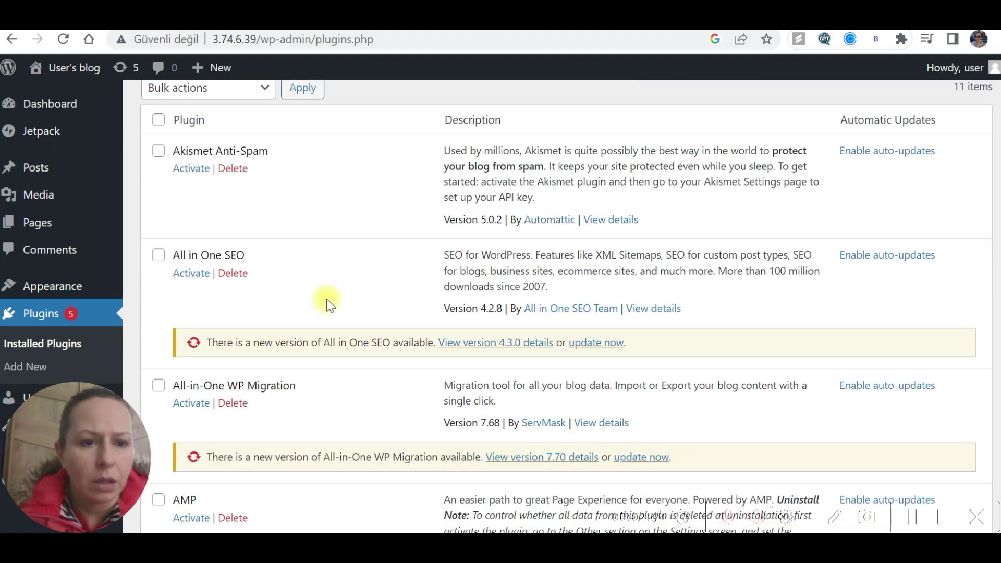
scroll(327, 305, "down", 5)
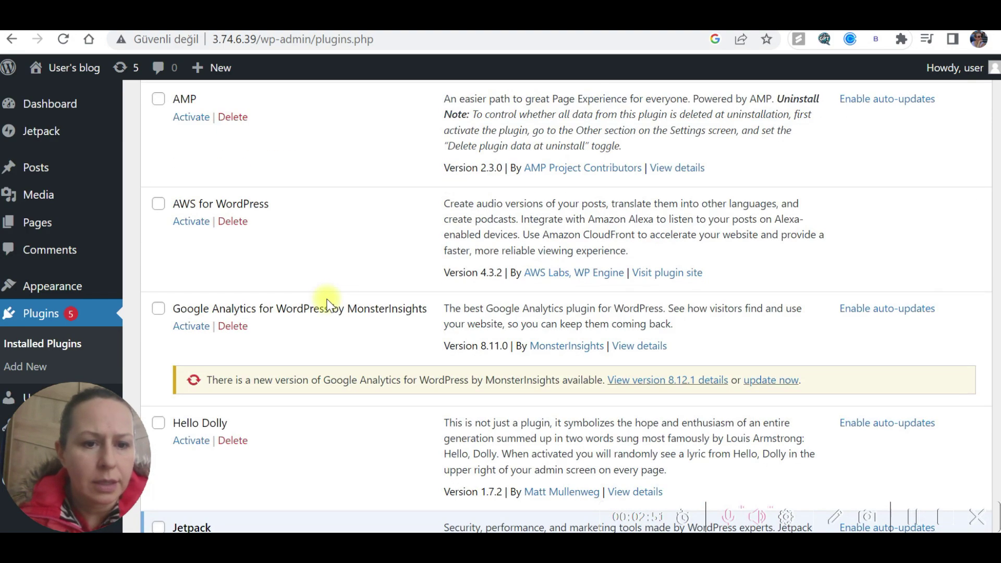
scroll(327, 305, "down", 3)
scroll(324, 293, "up", 8)
scroll(324, 285, "up", 7)
scroll(322, 276, "down", 3)
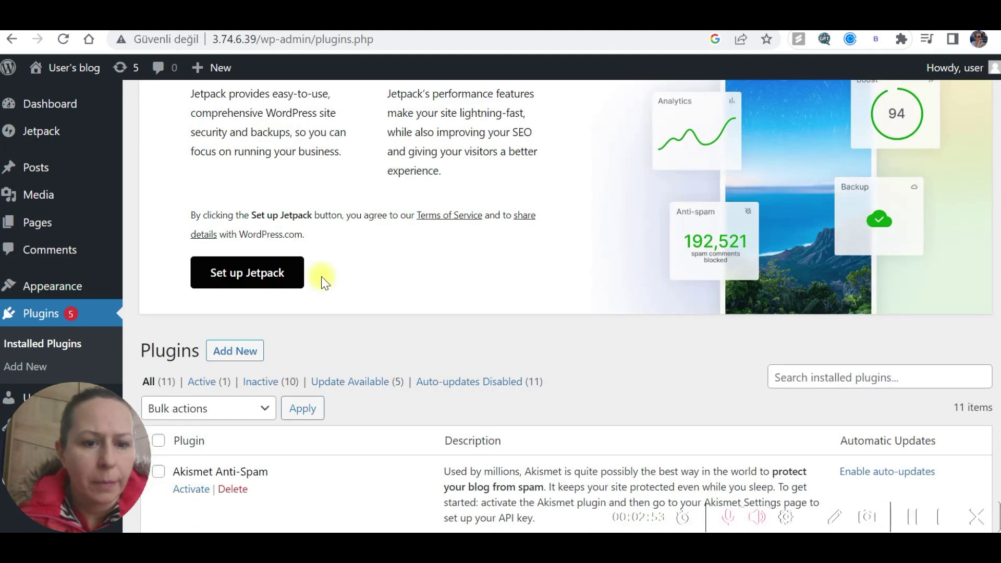
scroll(321, 275, "down", 2)
scroll(197, 252, "up", 2)
scroll(201, 248, "up", 3)
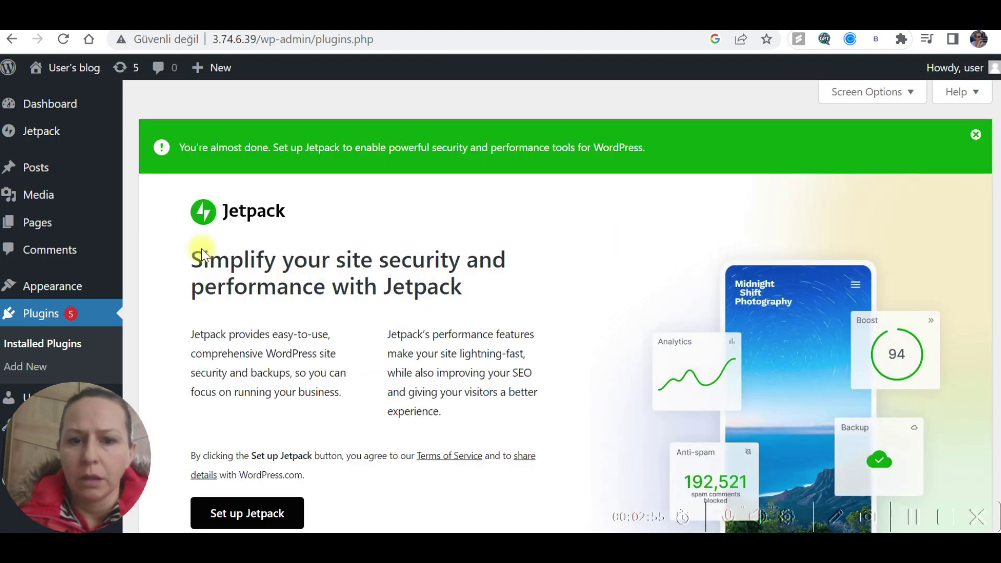
scroll(201, 249, "down", 2)
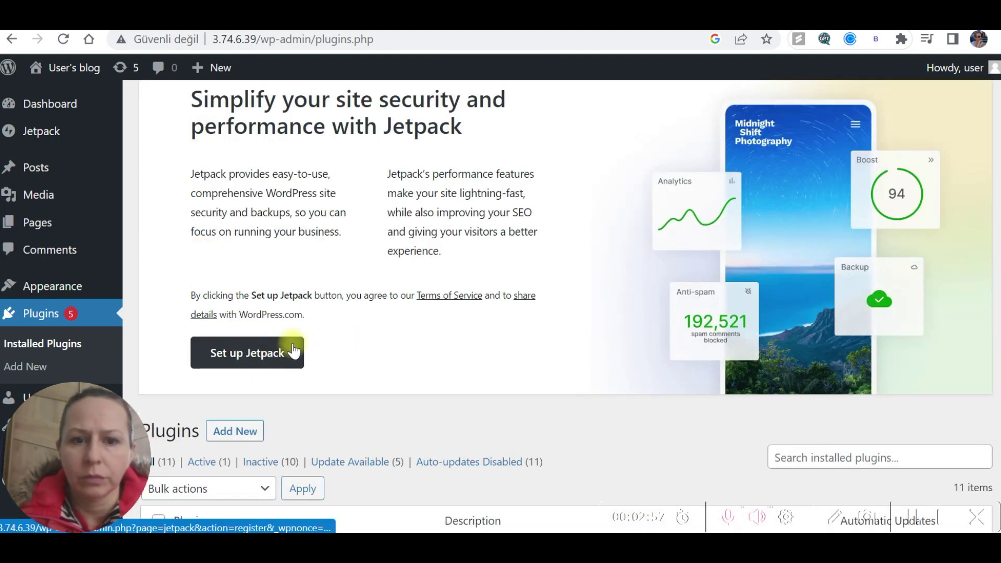
scroll(293, 352, "up", 2)
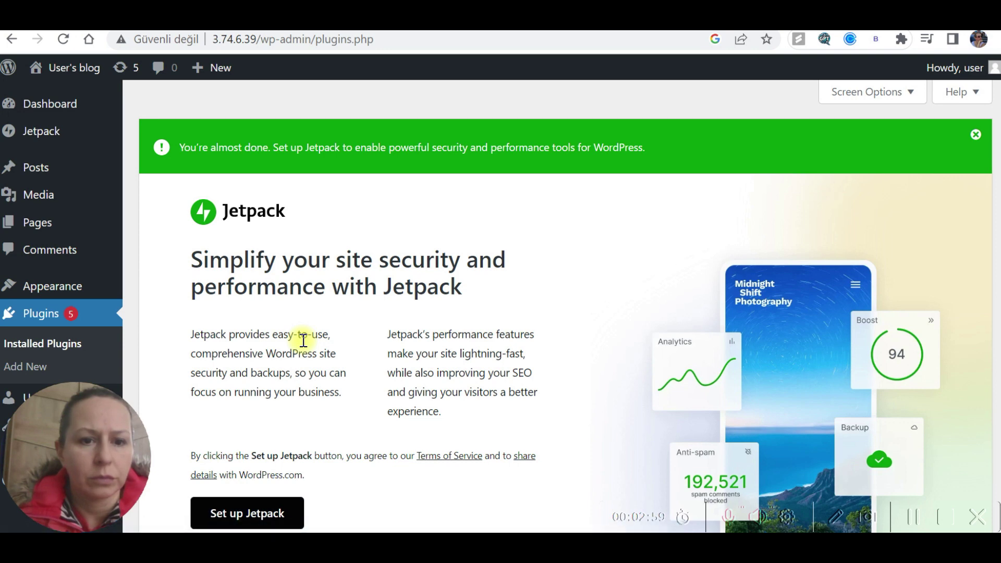
scroll(304, 341, "down", 4)
left_click(234, 267)
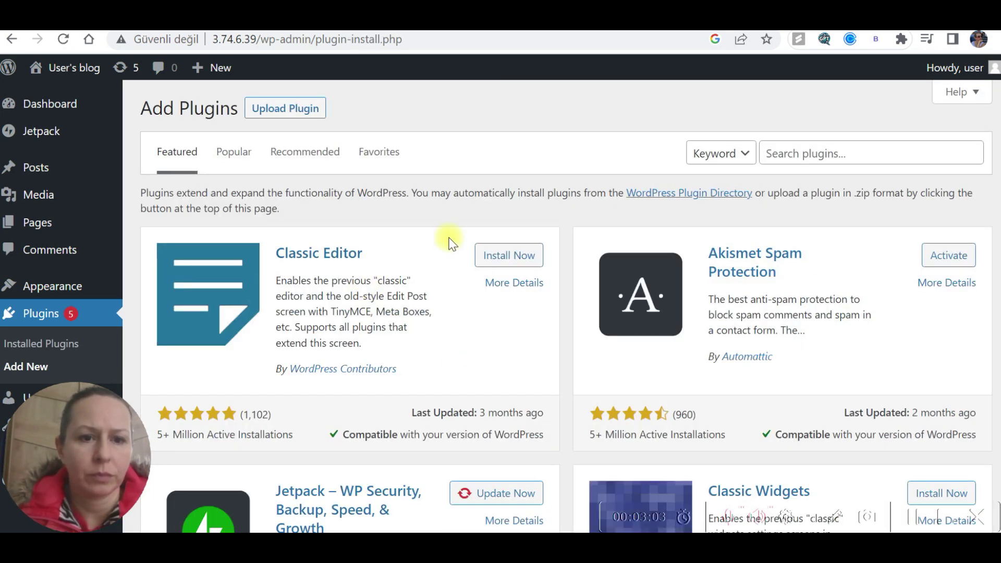
- Upload elementor.3.10.2.zip, install it and activate the Elementor plugin
left_click(288, 108)
left_click(458, 251)
left_click(603, 421)
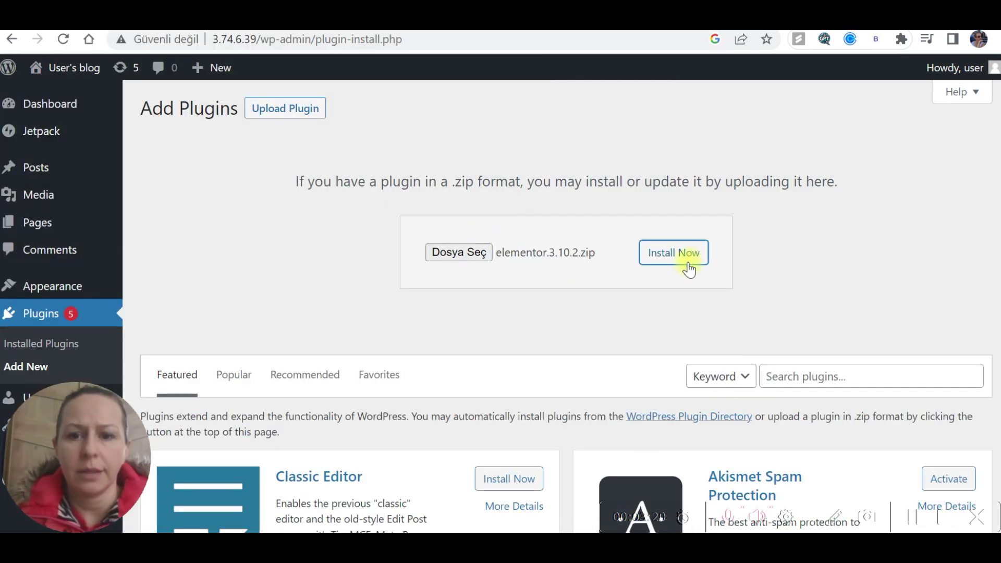
left_click(688, 268)
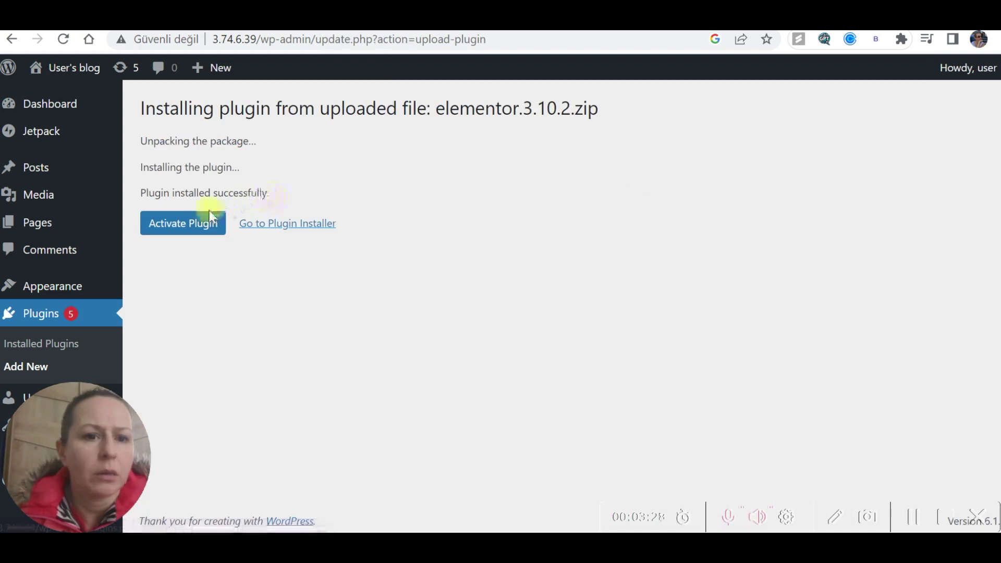
left_click(210, 219)
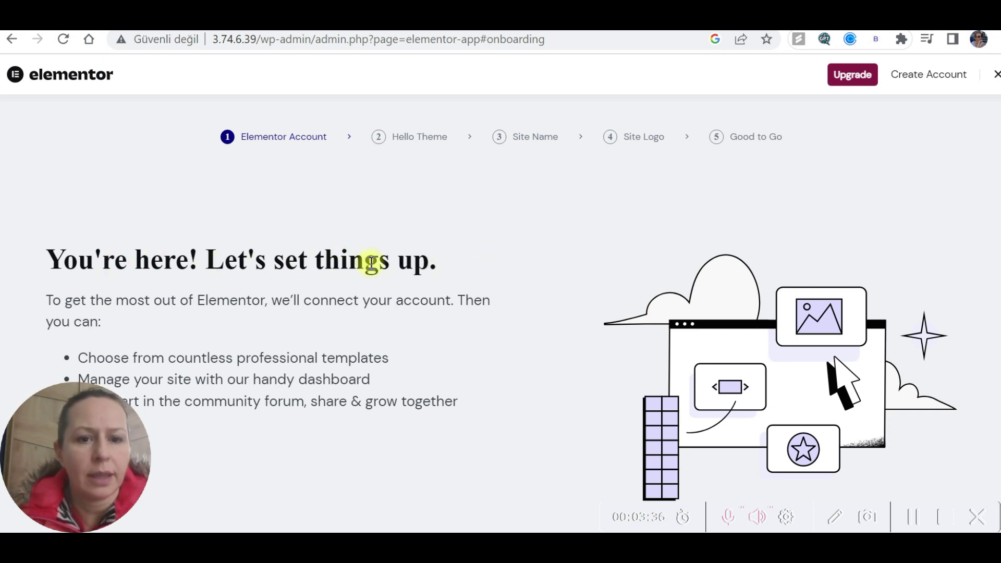
scroll(373, 261, "down", 1)
scroll(444, 264, "down", 1)
scroll(383, 264, "up", 2)
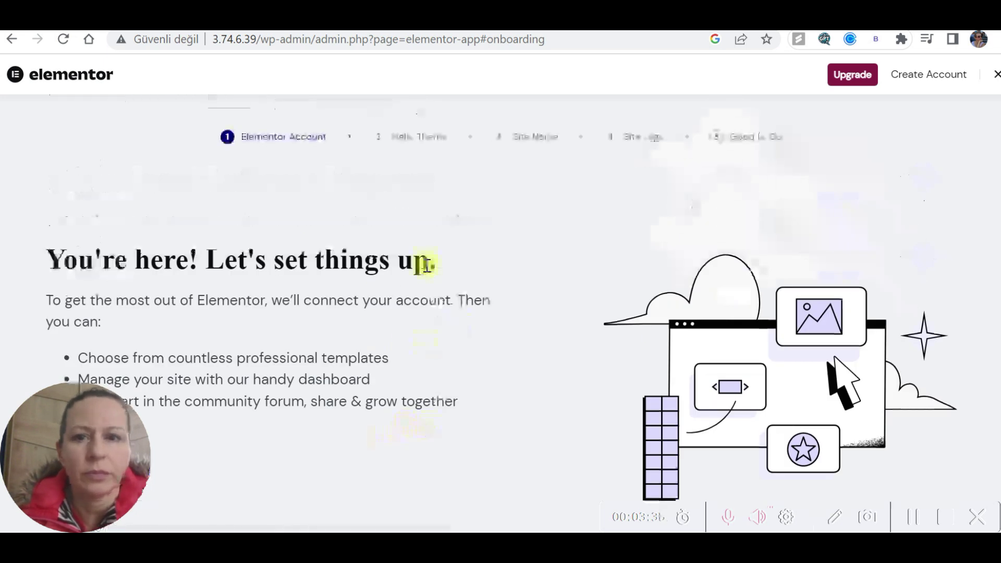
scroll(469, 227, "down", 2)
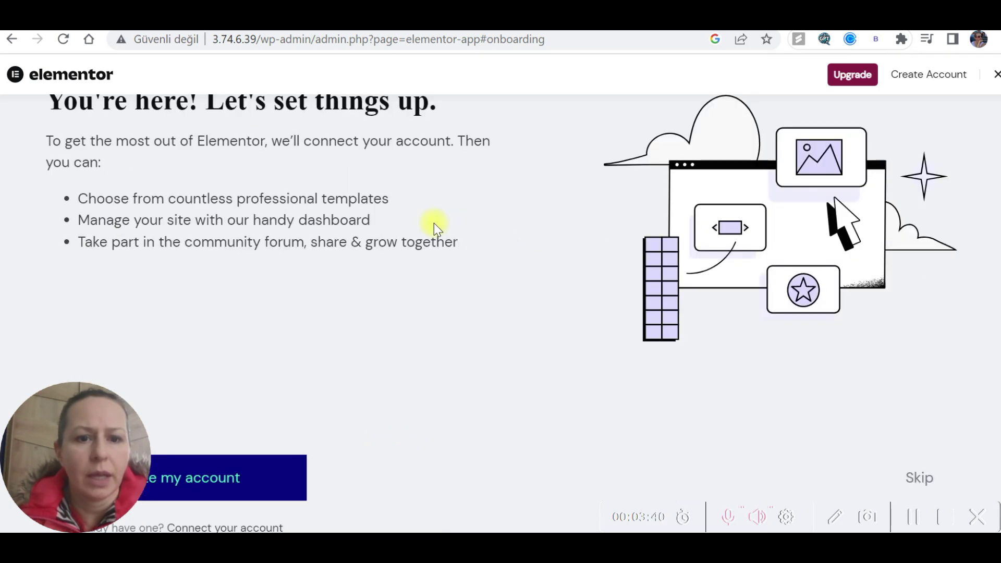
scroll(435, 223, "up", 2)
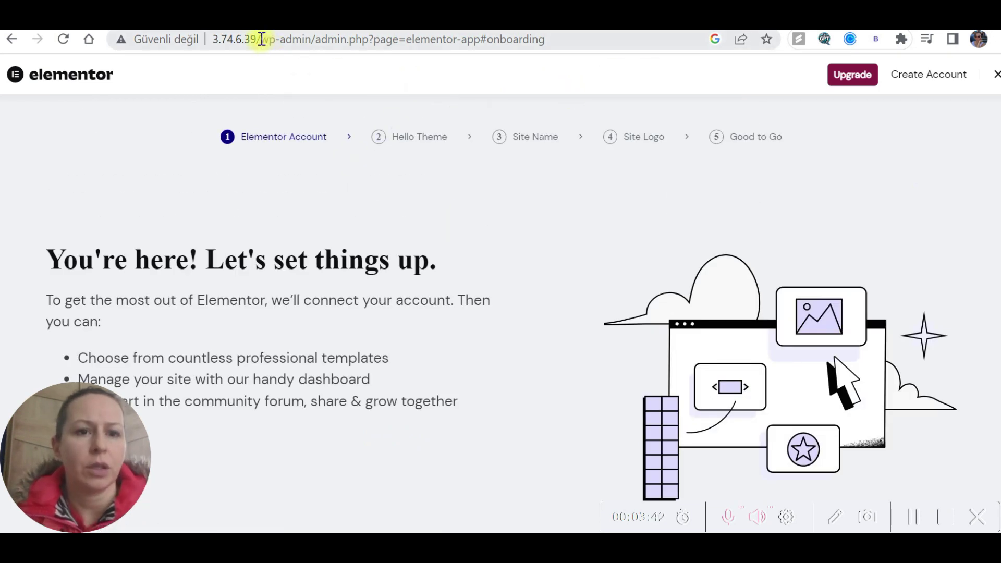
- Check the site's public front page at 3.74.6.39 in a new tab and return to Elementor setup
left_click_drag(257, 40, 223, 43)
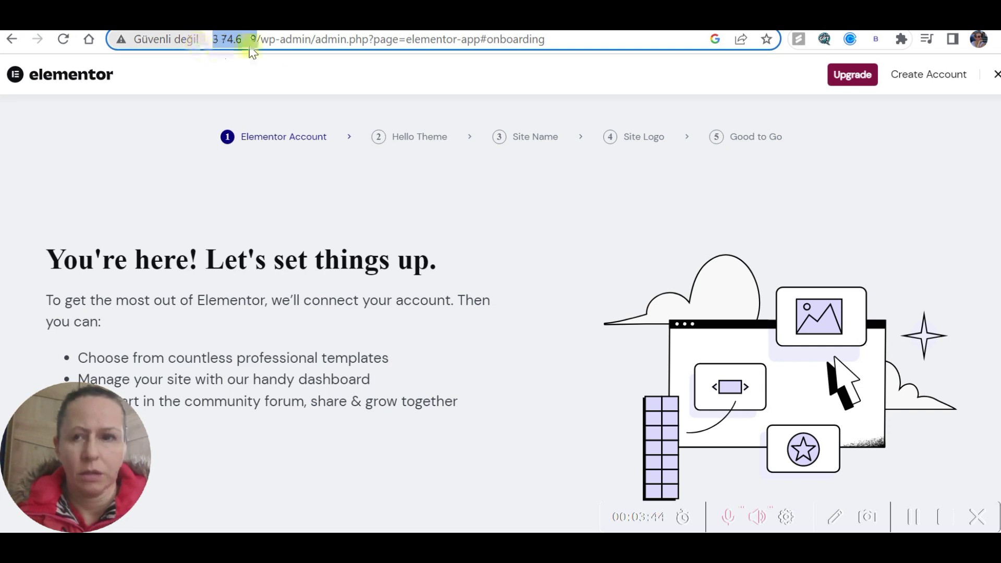
key("ctrl+c")
key("ctrl+t")
key("ctrl+v")
key("Return")
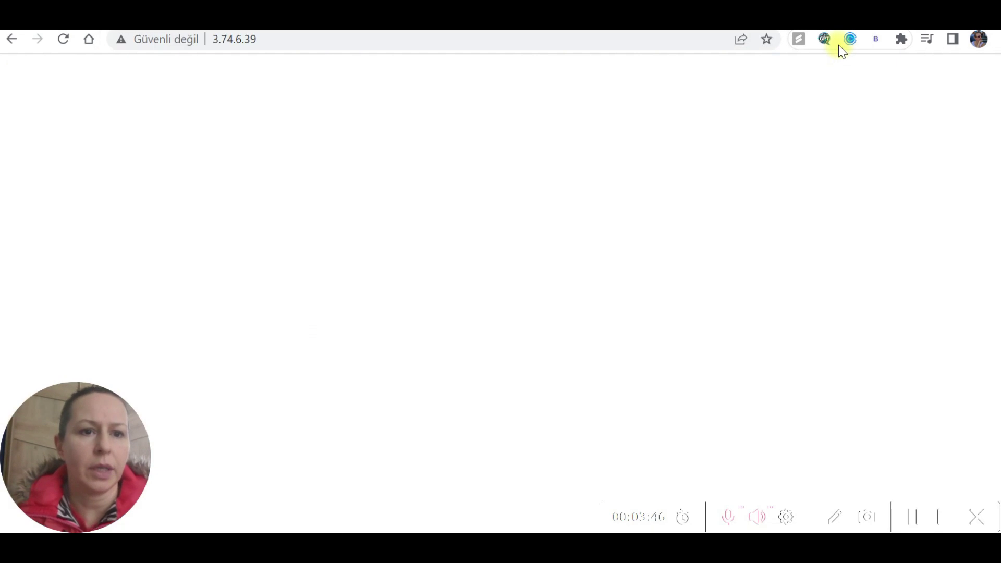
scroll(201, 207, "down", 4)
scroll(207, 235, "down", 2)
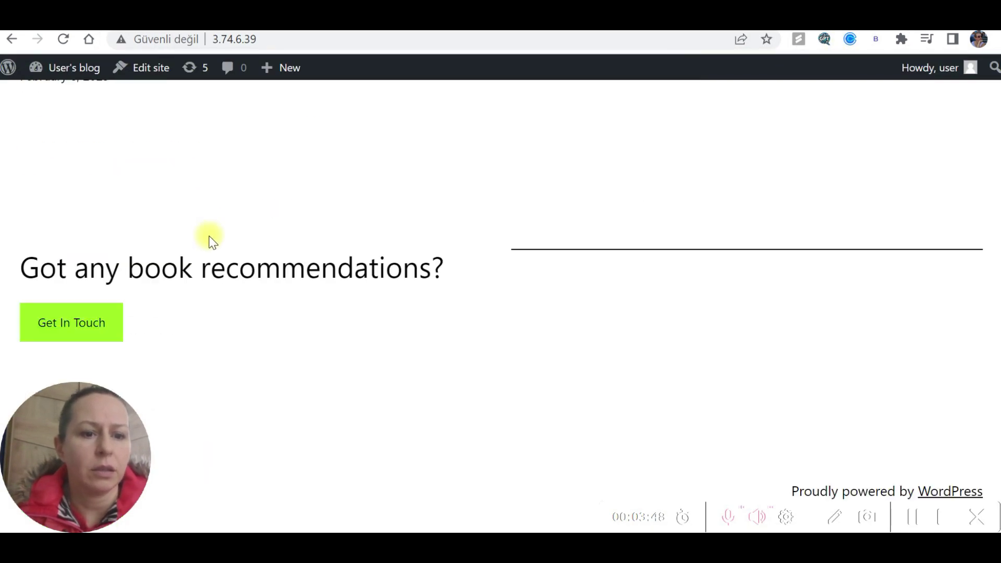
scroll(208, 239, "up", 6)
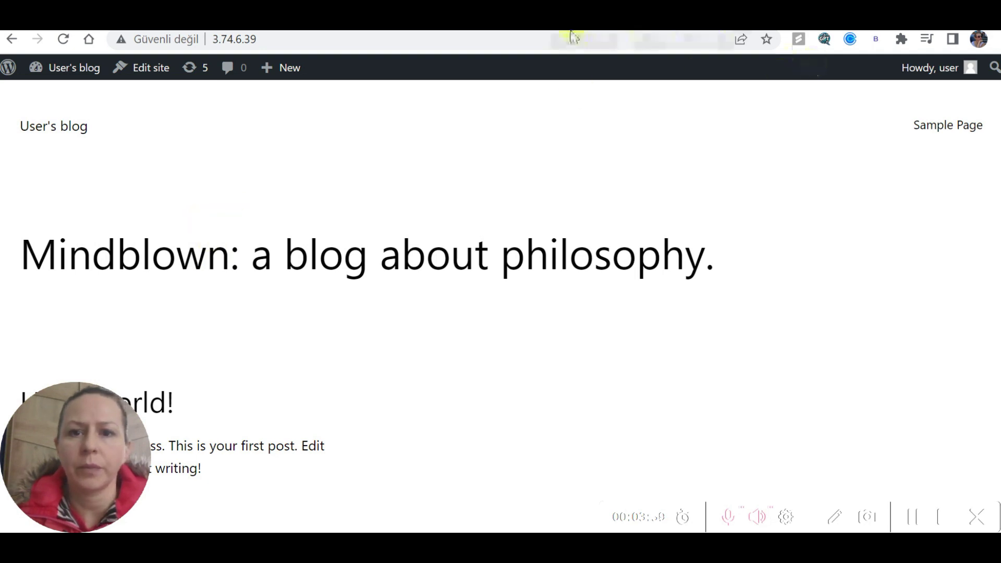
key("ctrl+w")
scroll(255, 238, "down", 2)
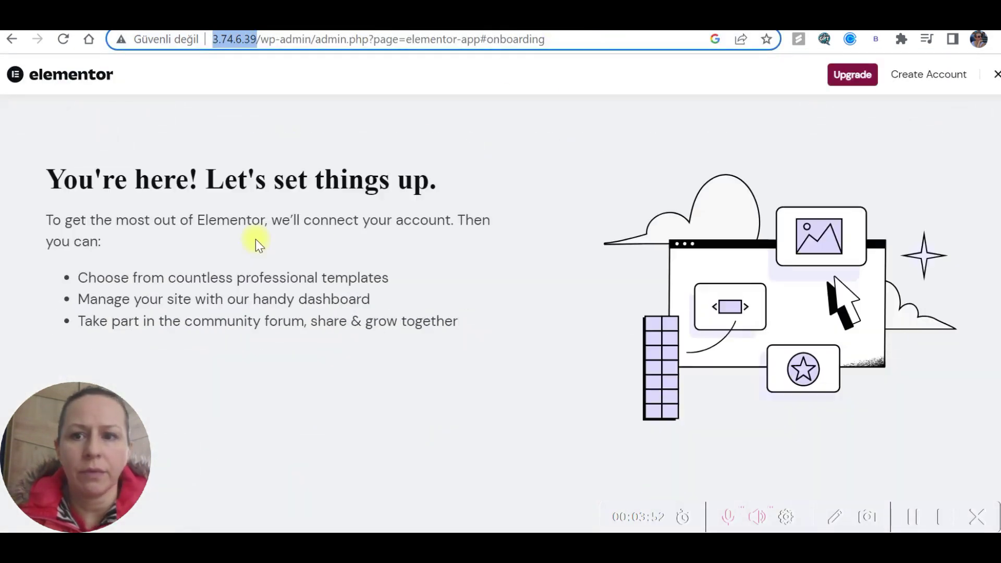
scroll(620, 292, "down", 2)
scroll(620, 293, "up", 4)
left_click(514, 341)
scroll(514, 342, "down", 2)
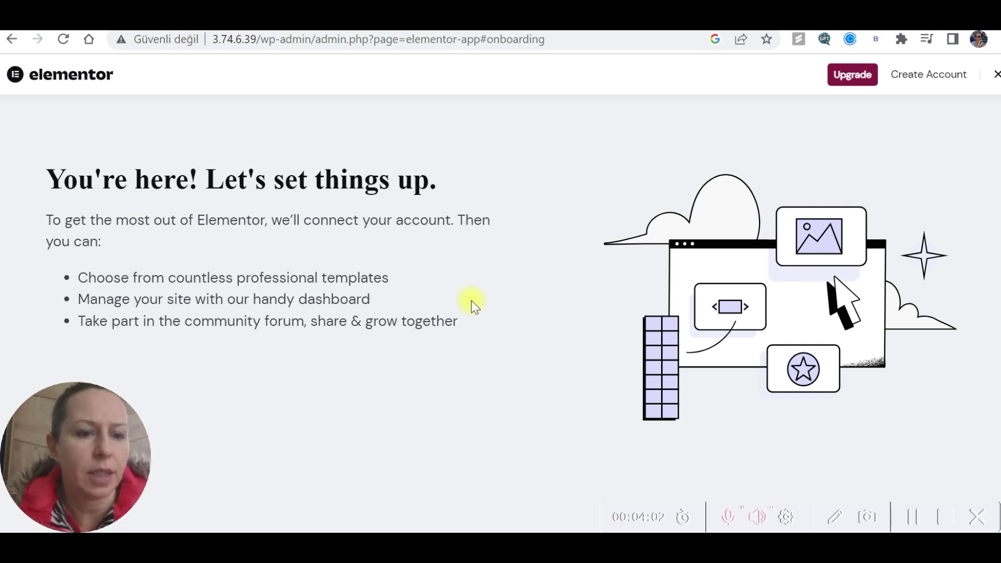
scroll(228, 313, "down", 1)
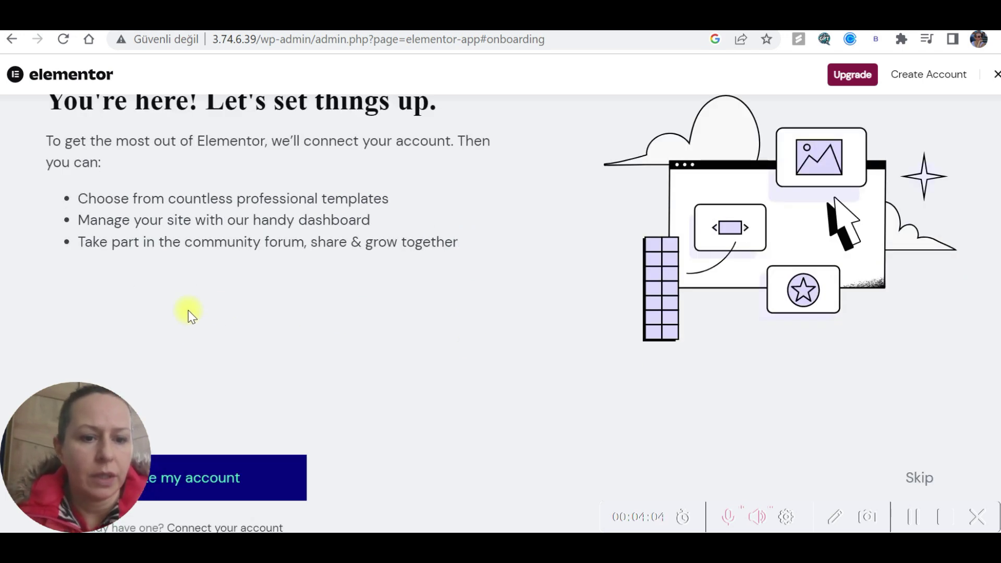
- Create an Elementor account and complete the account connection step
left_click(225, 474)
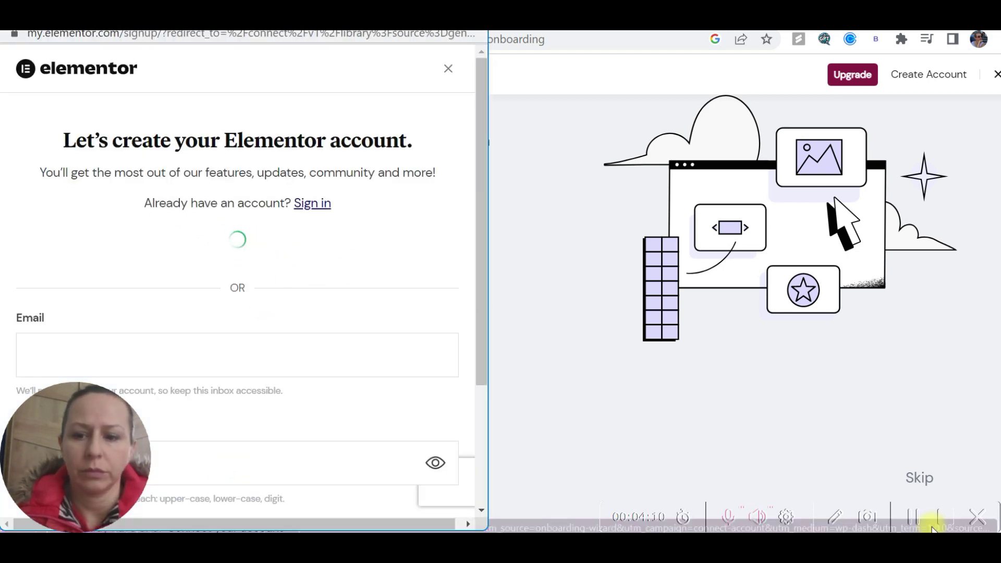
left_click(294, 442)
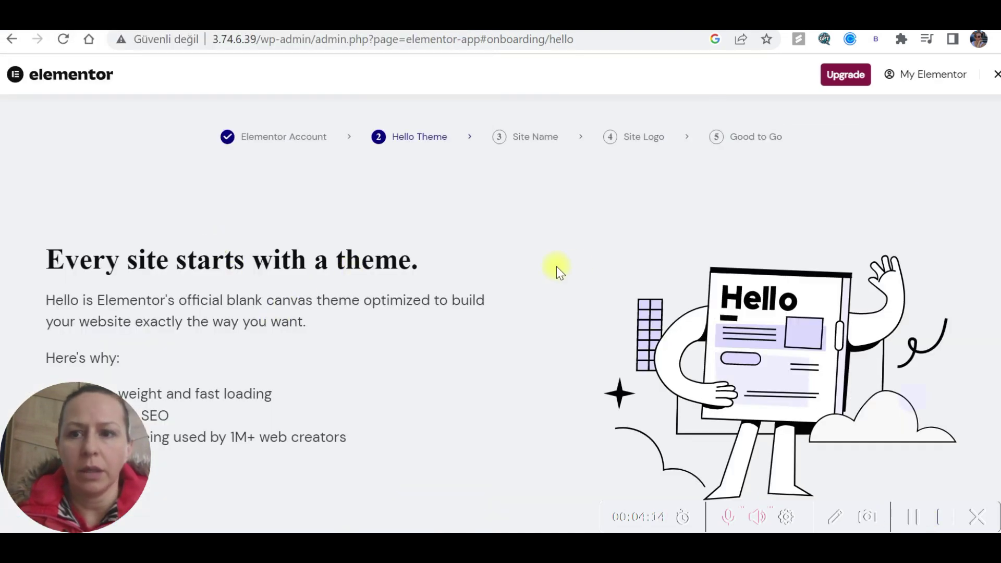
scroll(347, 266, "down", 3)
scroll(374, 249, "up", 1)
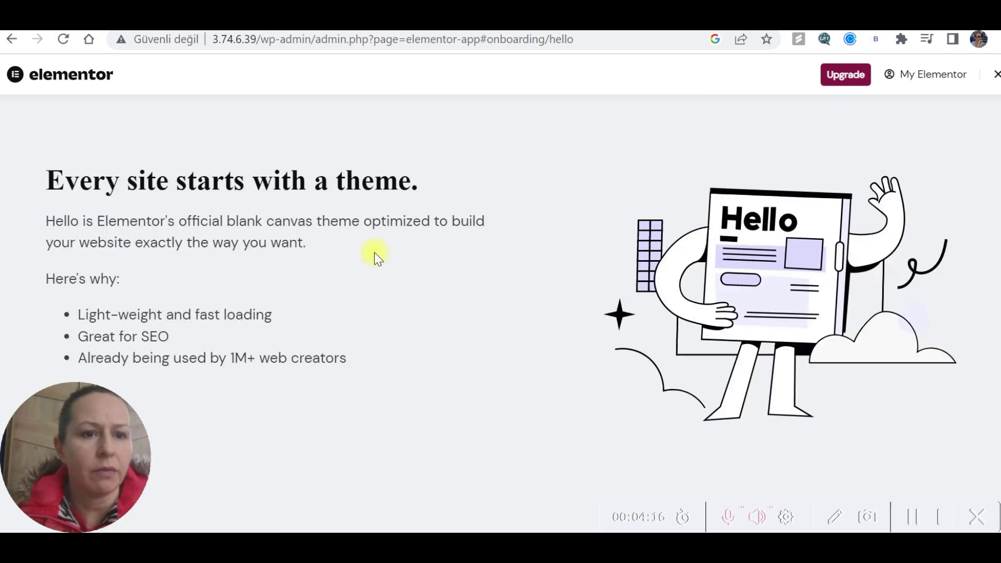
scroll(348, 250, "down", 1)
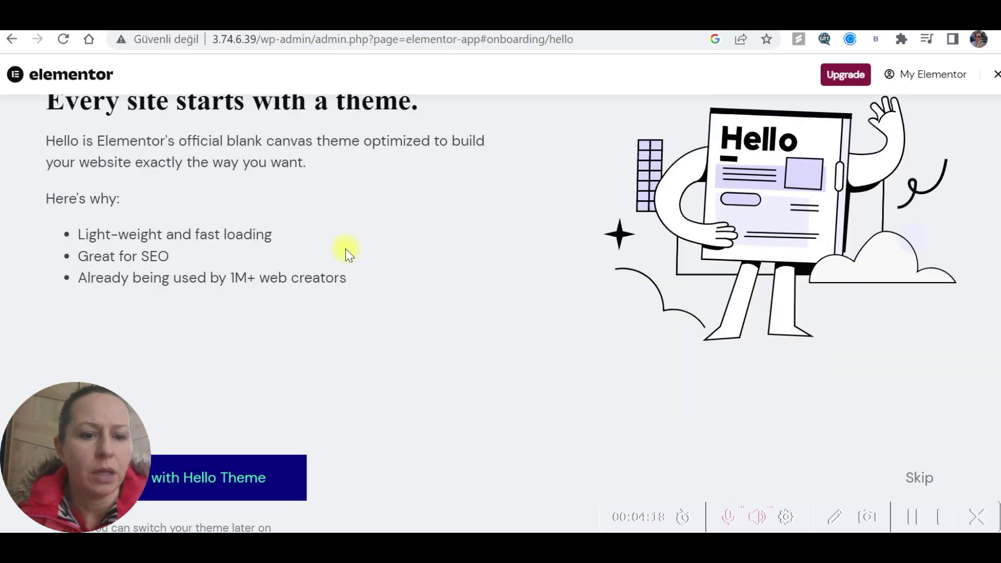
- Continue Elementor setup with the Hello theme
left_click(225, 475)
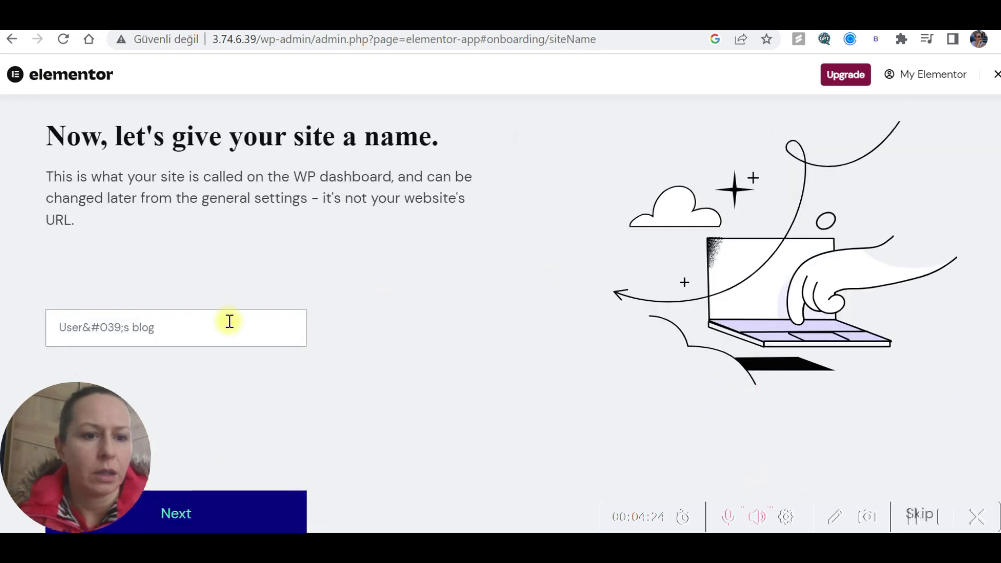
- Name the site sevims.site and continue to the logo step
left_click(229, 321)
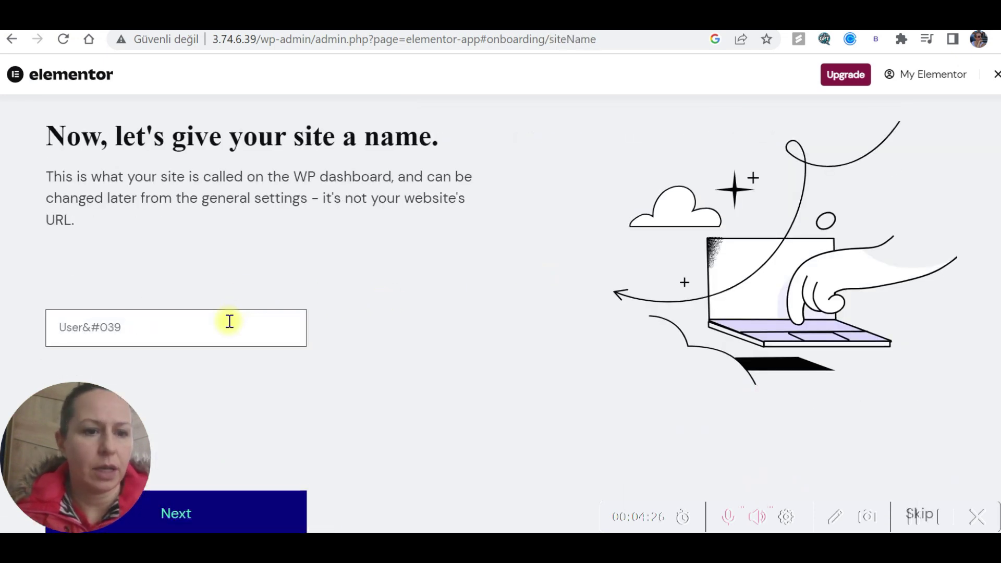
key("BackSpace")
key("BackSpace")
key("BackSpace")
type("sevims.sti")
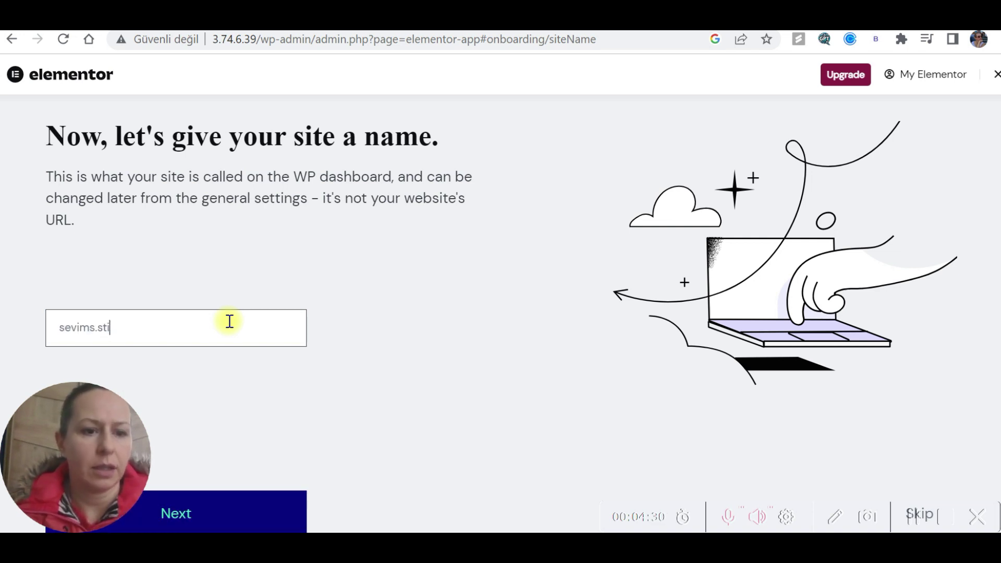
type("e")
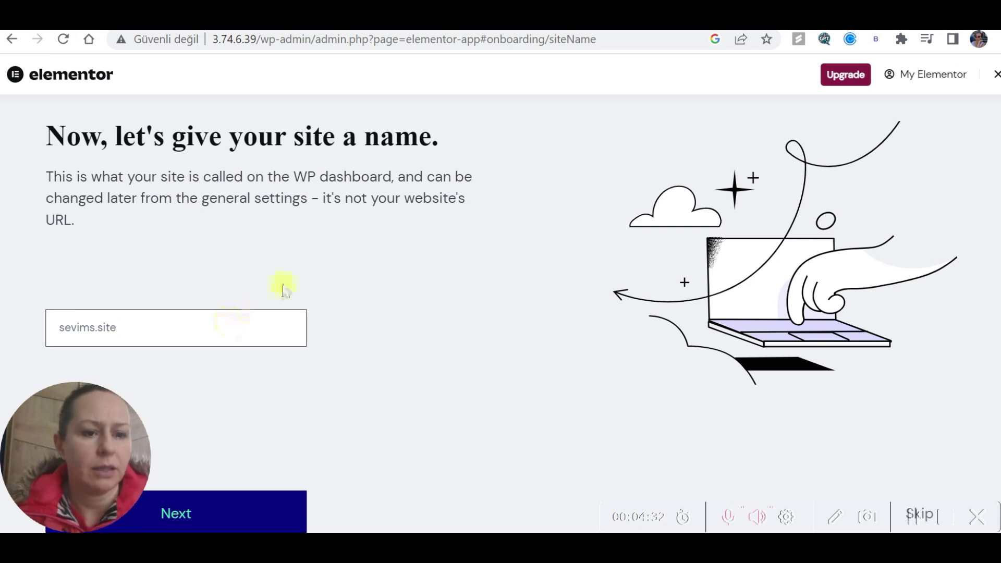
left_click(262, 506)
scroll(435, 289, "down", 2)
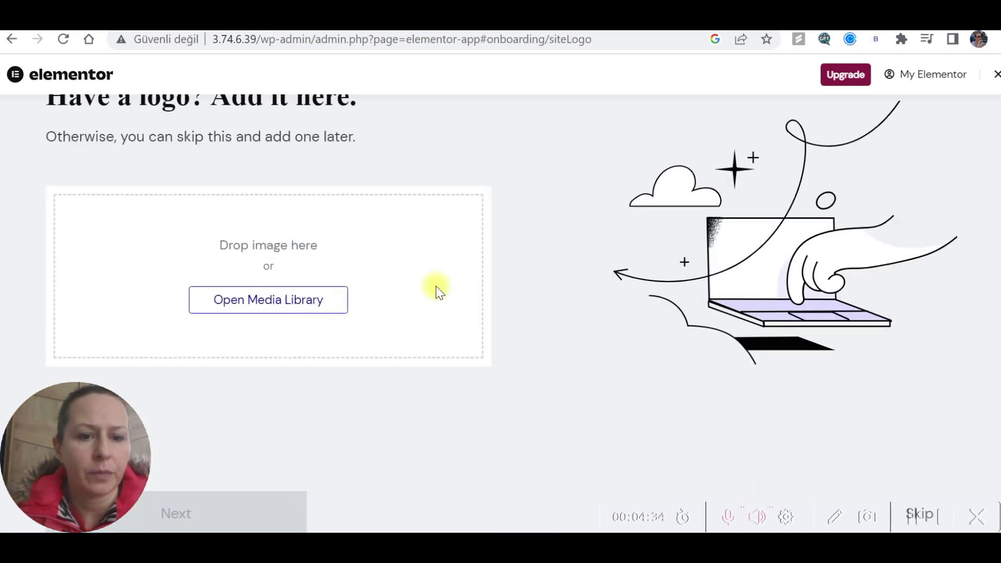
scroll(310, 241, "up", 2)
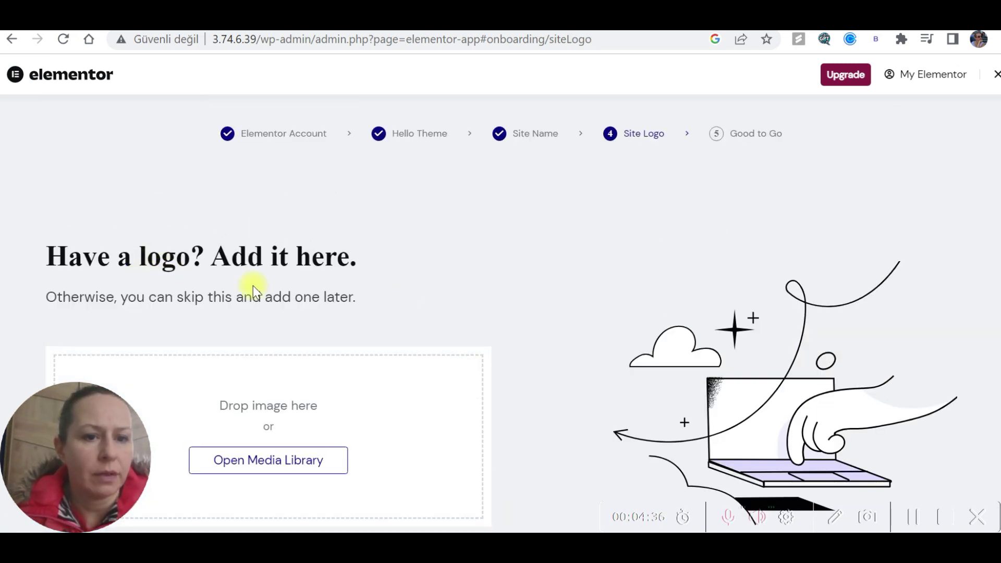
scroll(253, 285, "down", 2)
scroll(253, 286, "up", 1)
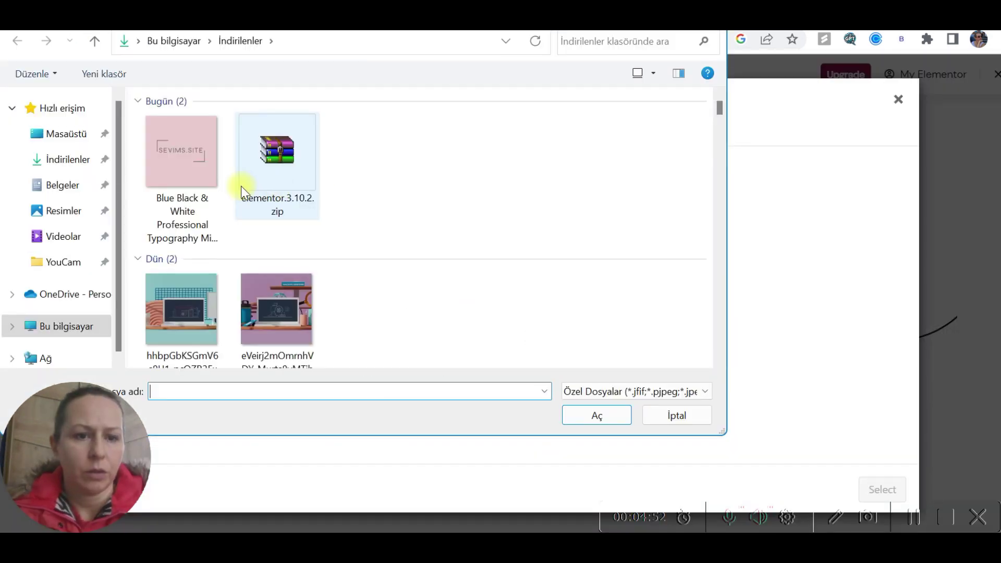
- Upload the pink SEVIMS.SITE image and set it as the site logo
left_click(188, 187)
left_click(607, 414)
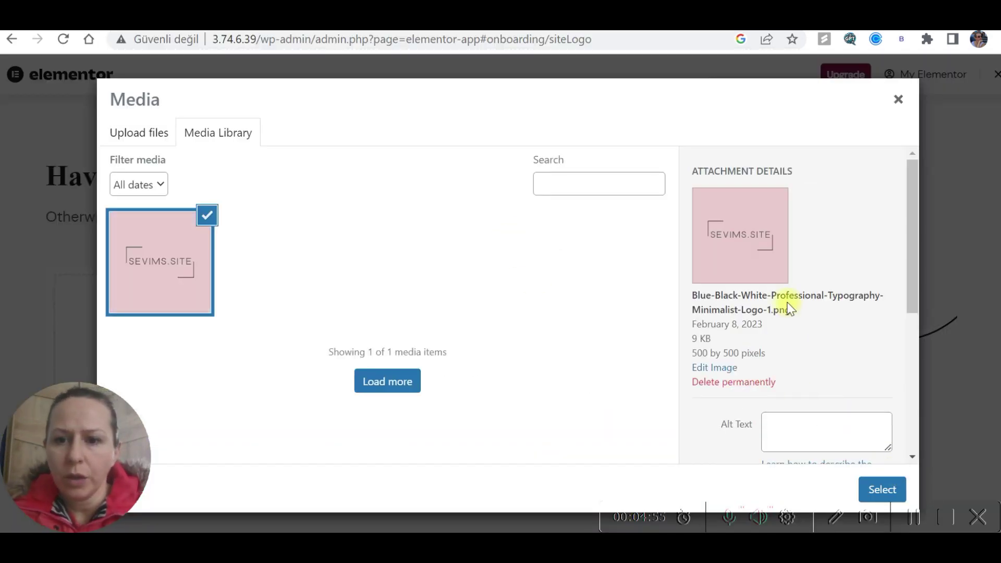
scroll(789, 305, "down", 1)
scroll(788, 305, "down", 2)
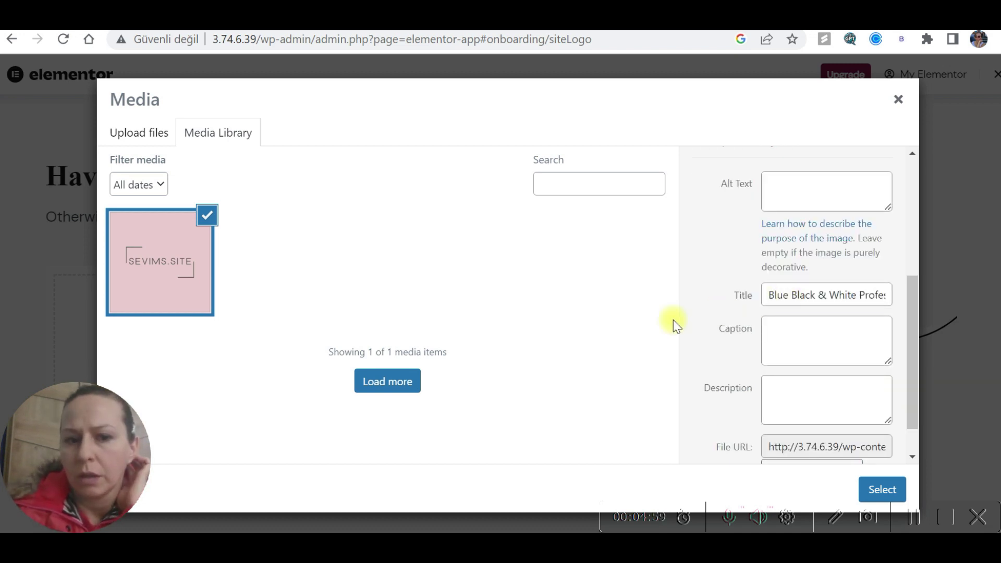
left_click(882, 490)
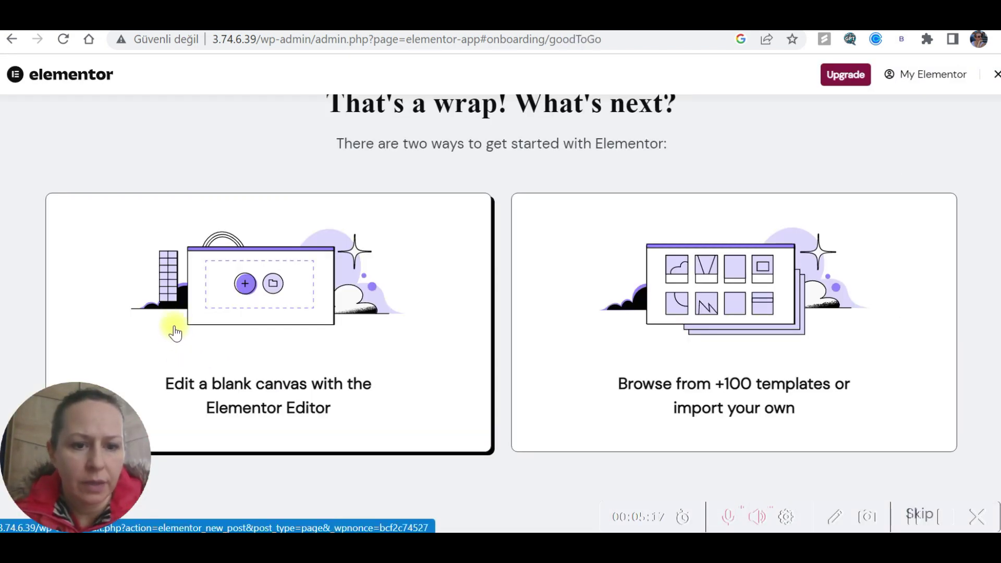
- Preview the Personal Trainer kit from the Kit Library and apply it to the site
left_click(722, 317)
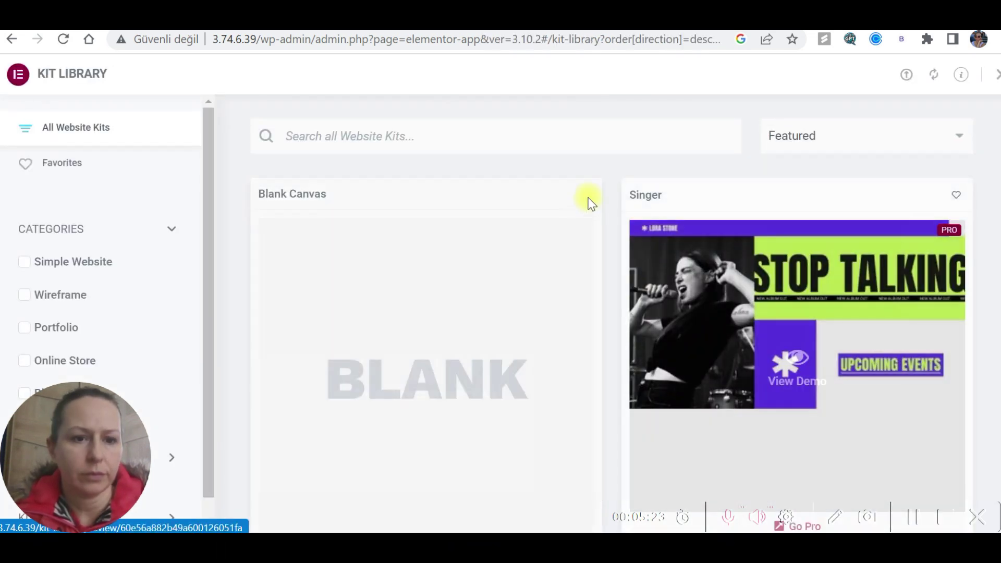
scroll(534, 226, "down", 3)
scroll(482, 258, "down", 3)
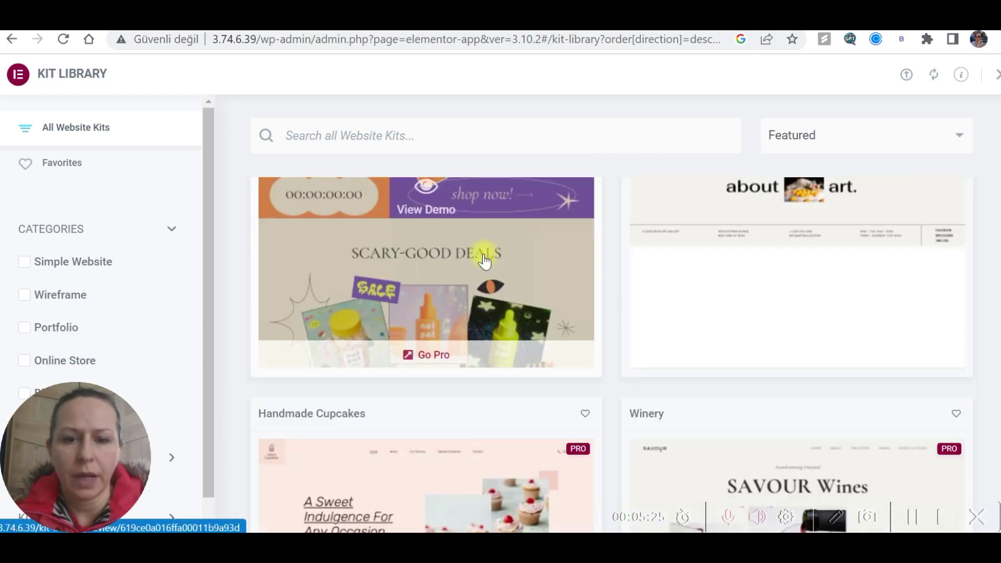
scroll(483, 257, "down", 2)
scroll(517, 261, "down", 2)
scroll(515, 259, "down", 3)
scroll(811, 371, "down", 3)
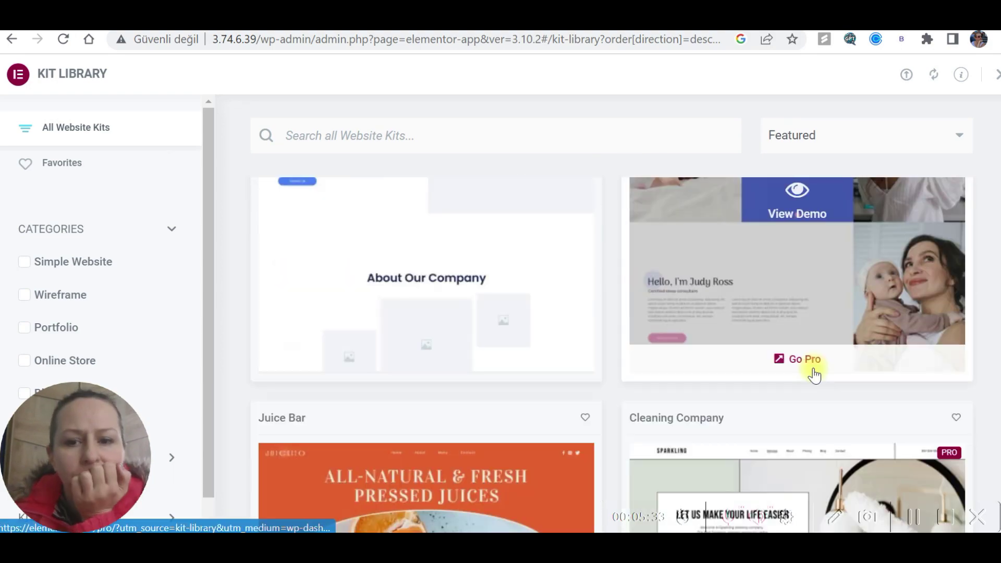
scroll(811, 369, "down", 3)
scroll(813, 374, "down", 3)
scroll(813, 375, "down", 3)
scroll(811, 368, "down", 3)
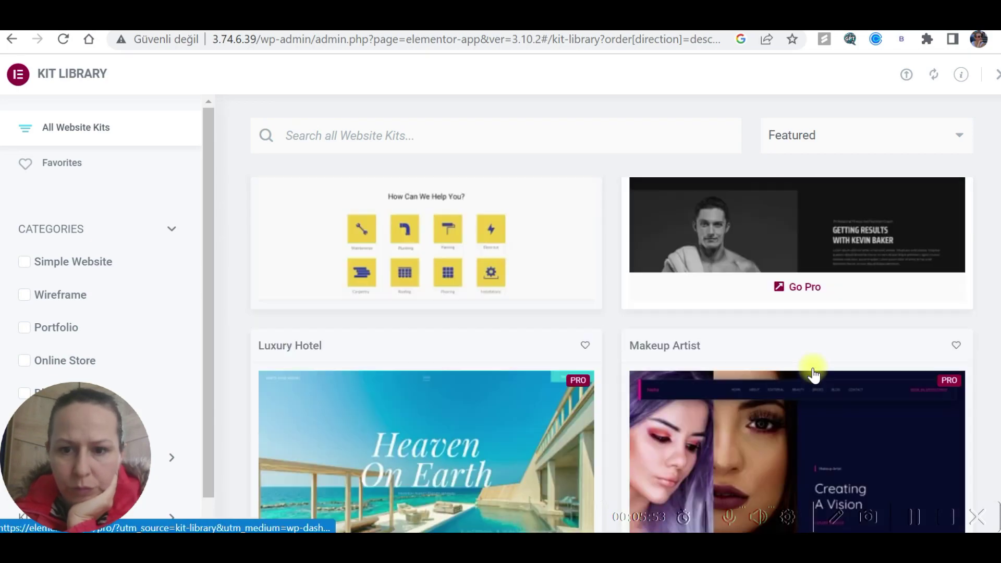
scroll(811, 369, "down", 3)
scroll(811, 369, "down", 3)
scroll(813, 367, "down", 3)
scroll(812, 368, "down", 3)
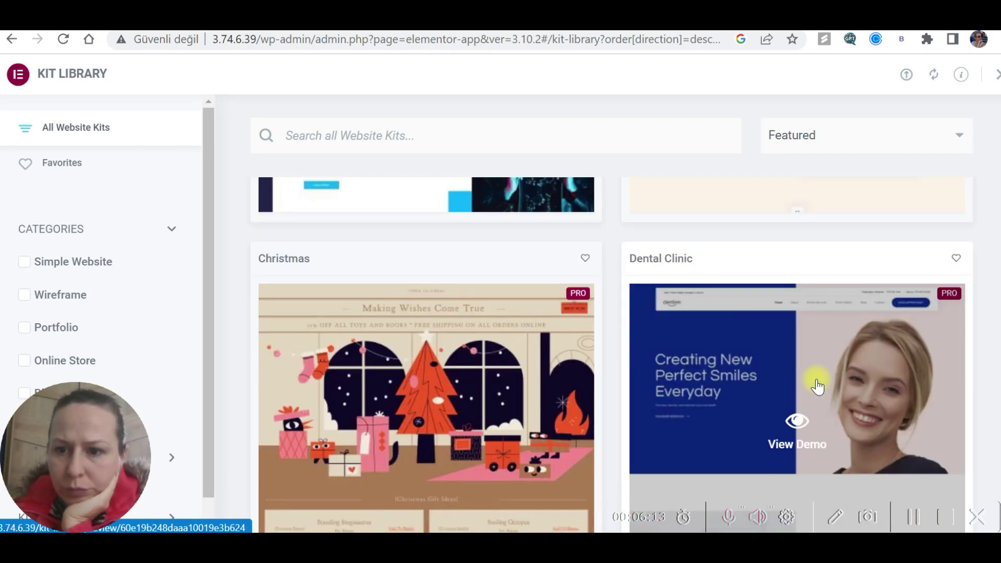
scroll(811, 368, "down", 3)
scroll(822, 378, "down", 3)
scroll(485, 360, "down", 3)
scroll(488, 360, "down", 3)
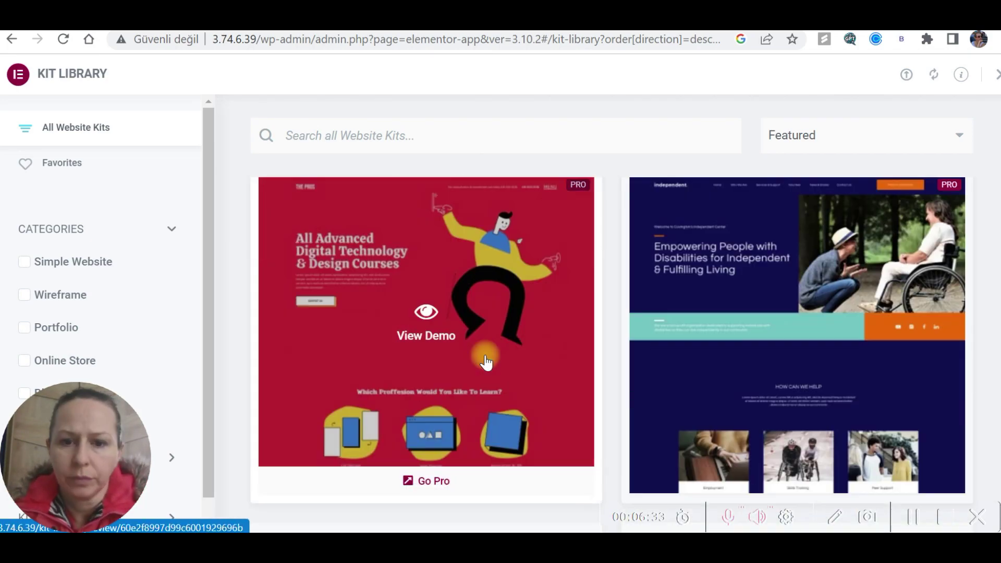
scroll(486, 357, "down", 3)
scroll(487, 357, "down", 3)
scroll(475, 355, "down", 3)
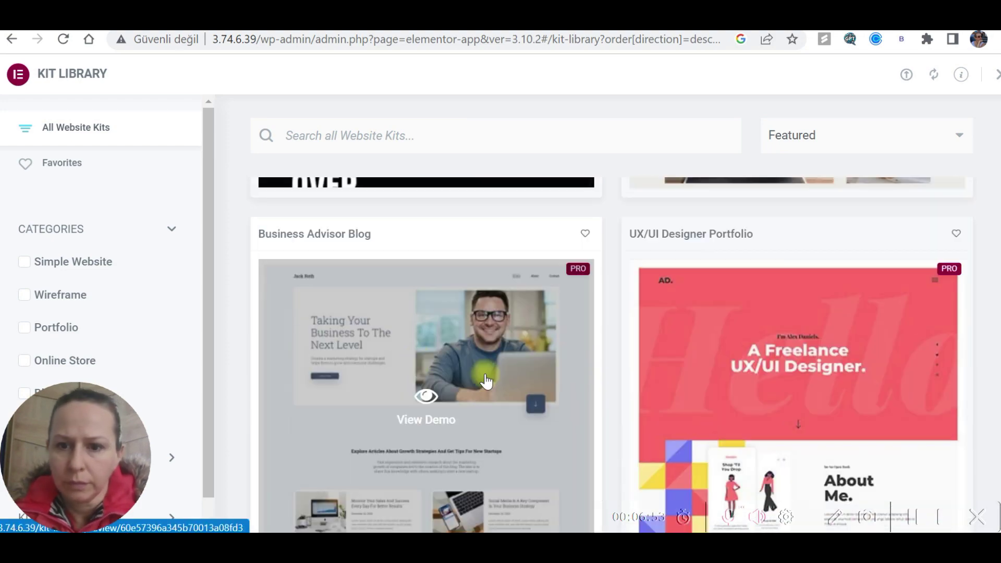
scroll(797, 274, "down", 3)
scroll(802, 298, "down", 3)
scroll(802, 298, "down", 3)
scroll(798, 340, "down", 3)
scroll(798, 339, "down", 3)
left_click(826, 402)
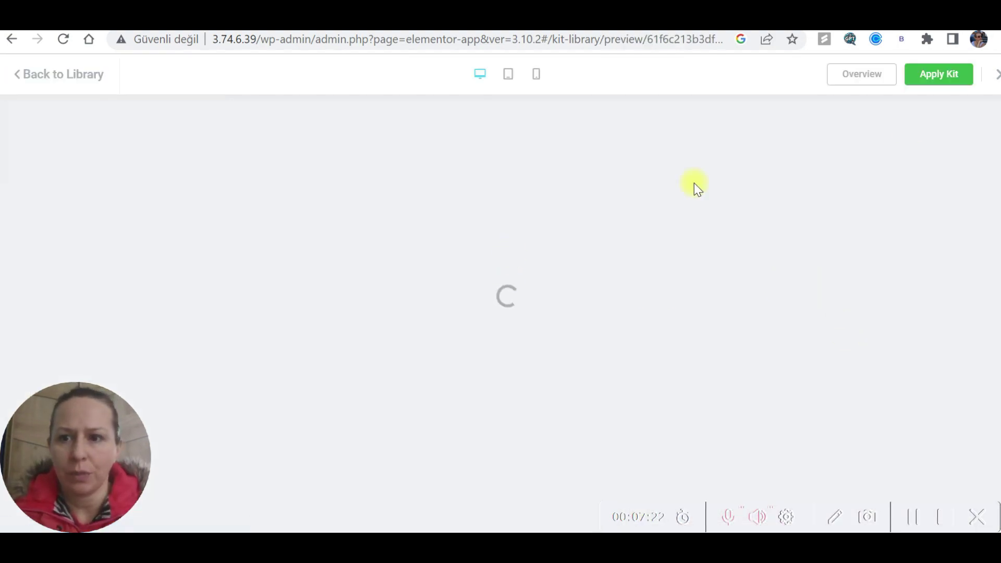
left_click(938, 74)
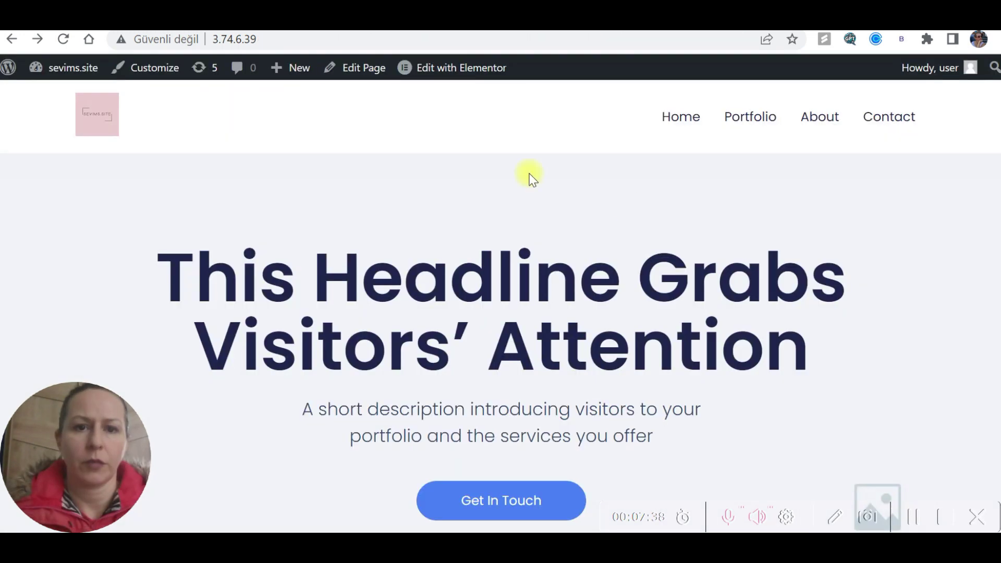
- Reload the live homepage and go to the WordPress dashboard
left_click(408, 41)
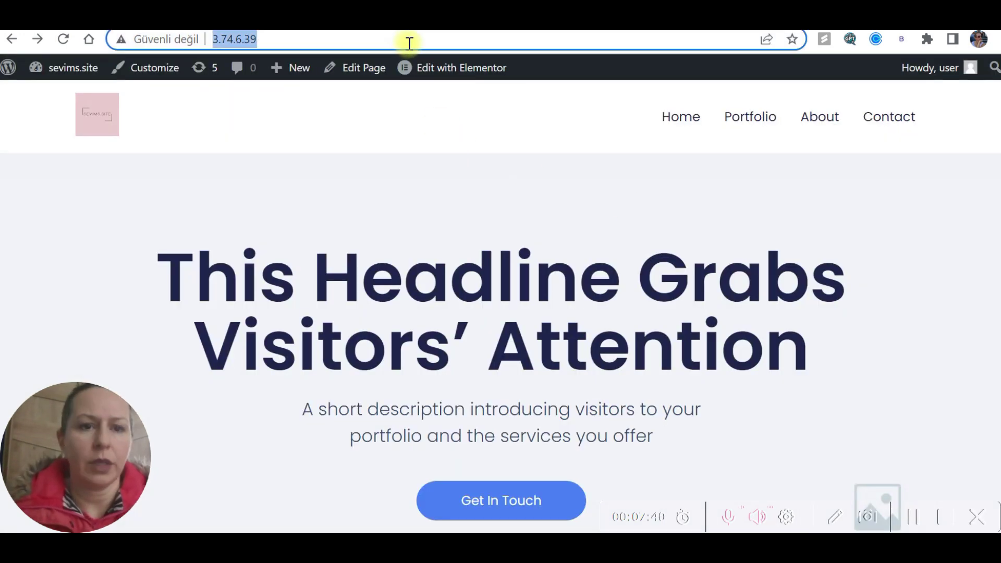
key("Return")
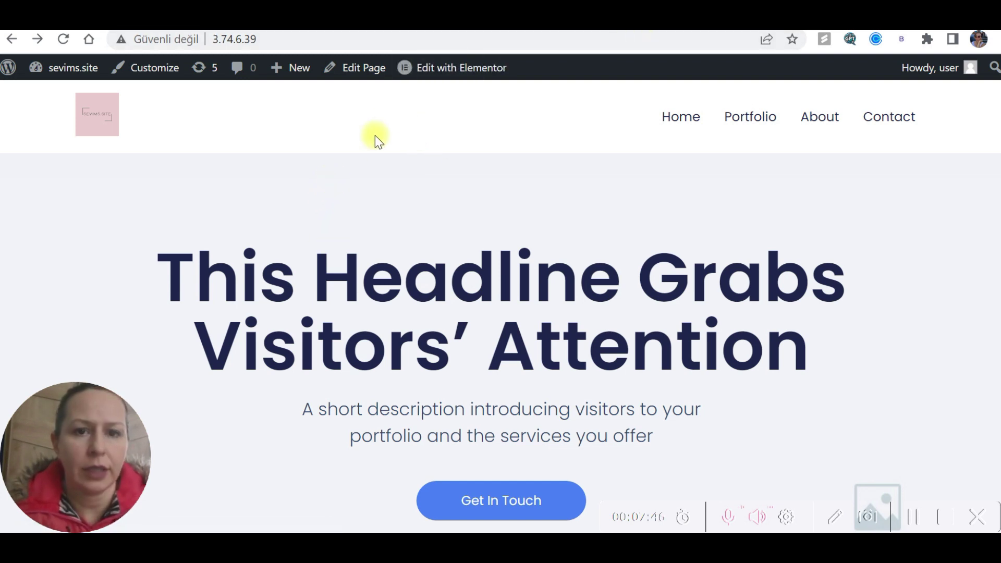
scroll(366, 191, "down", 2)
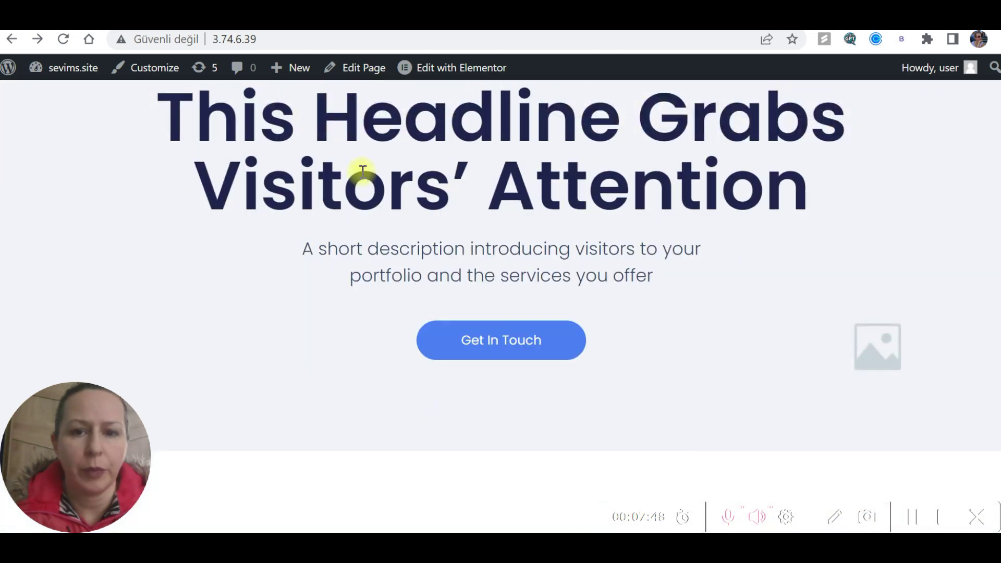
scroll(358, 174, "up", 2)
left_click(72, 68)
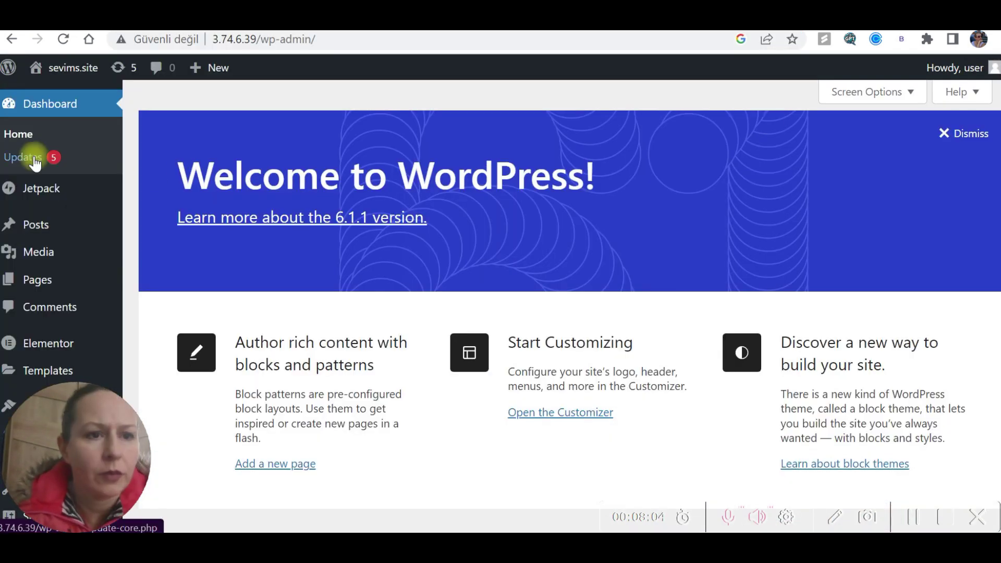
- From Updates and the Pages list, start editing a page with Elementor
left_click(34, 157)
left_click(70, 278)
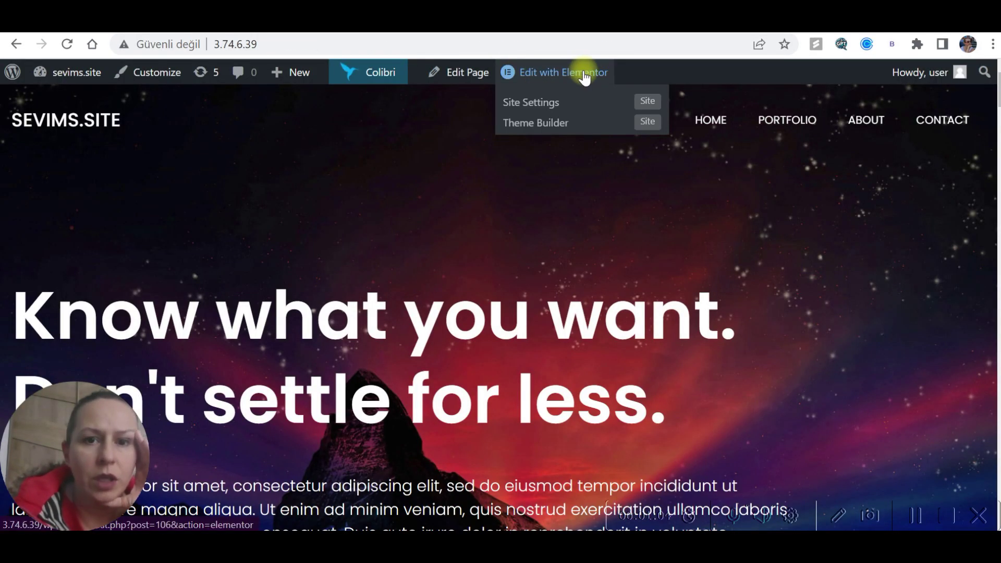
mouse_move(324, 81)
left_click(563, 72)
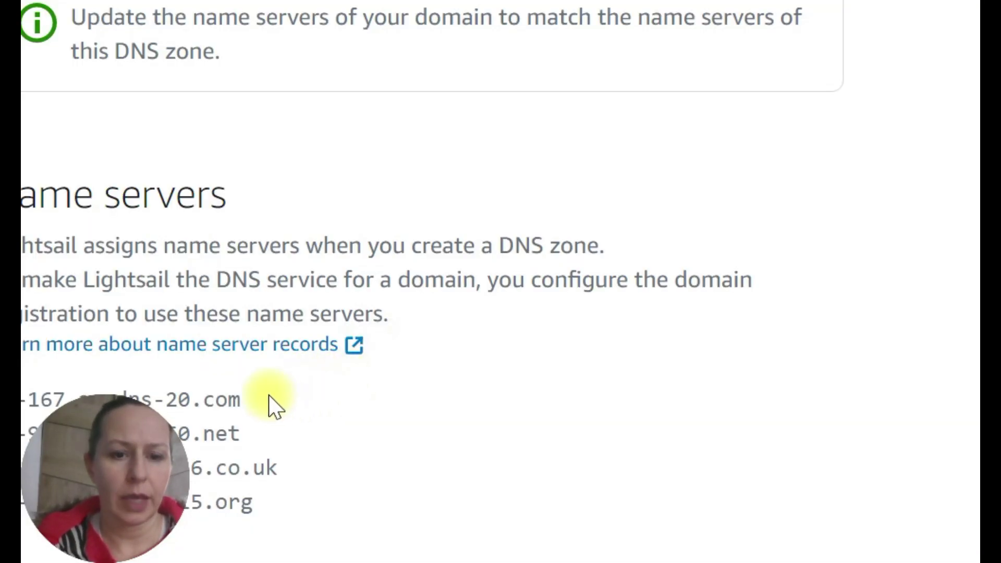
- Copy the first two Lightsail name servers into registrar DNS fields 1 and 2 for sevims.site
left_click_drag(225, 400, 24, 398)
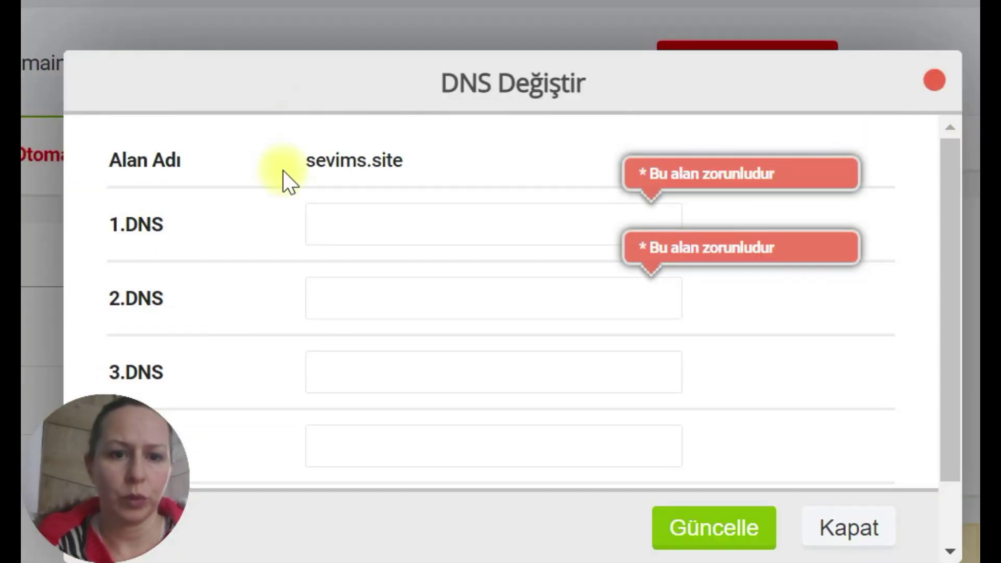
left_click(336, 222)
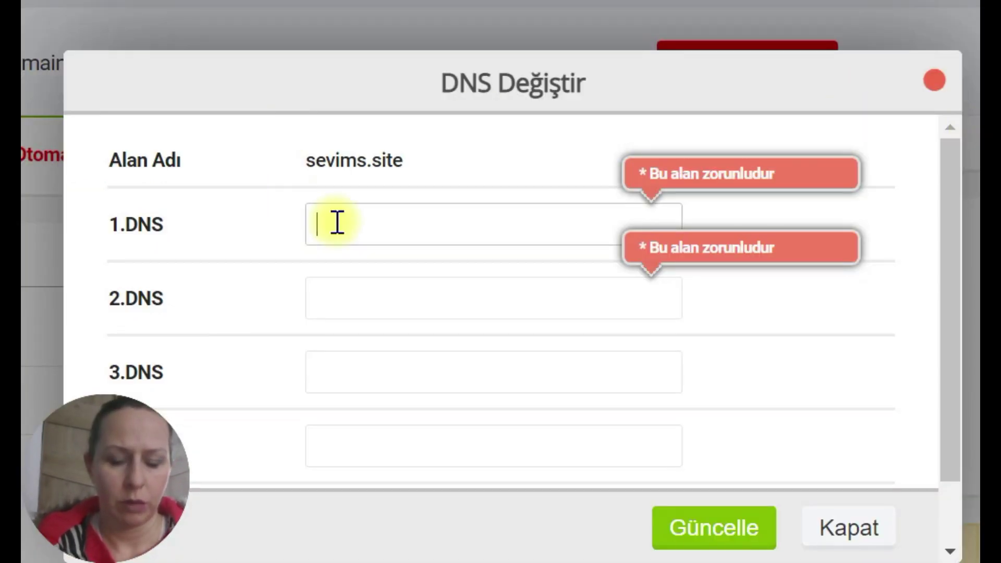
type("ns-167.awsdns-20.com")
left_click(501, 309)
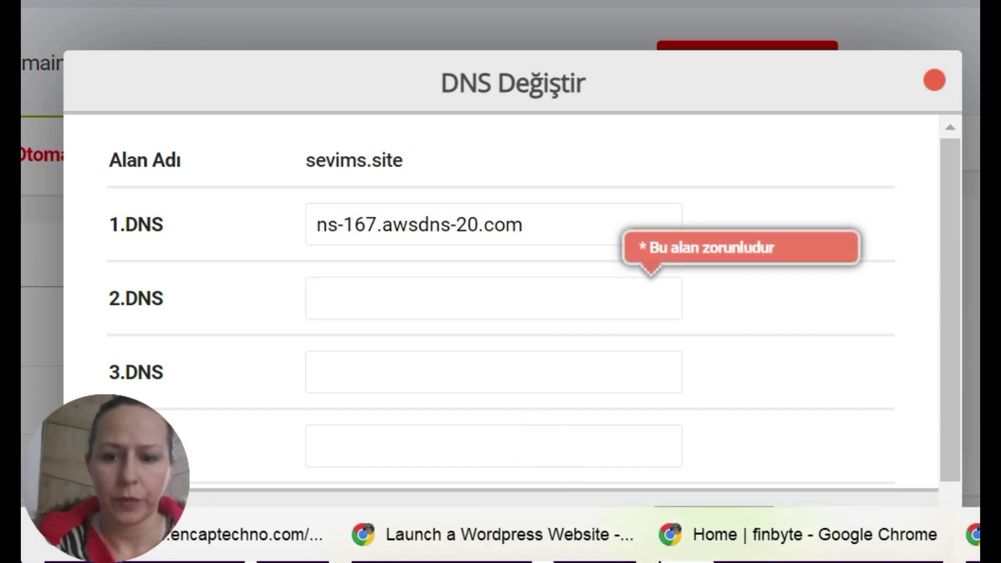
left_click(470, 534)
left_click_drag(244, 433, 31, 434)
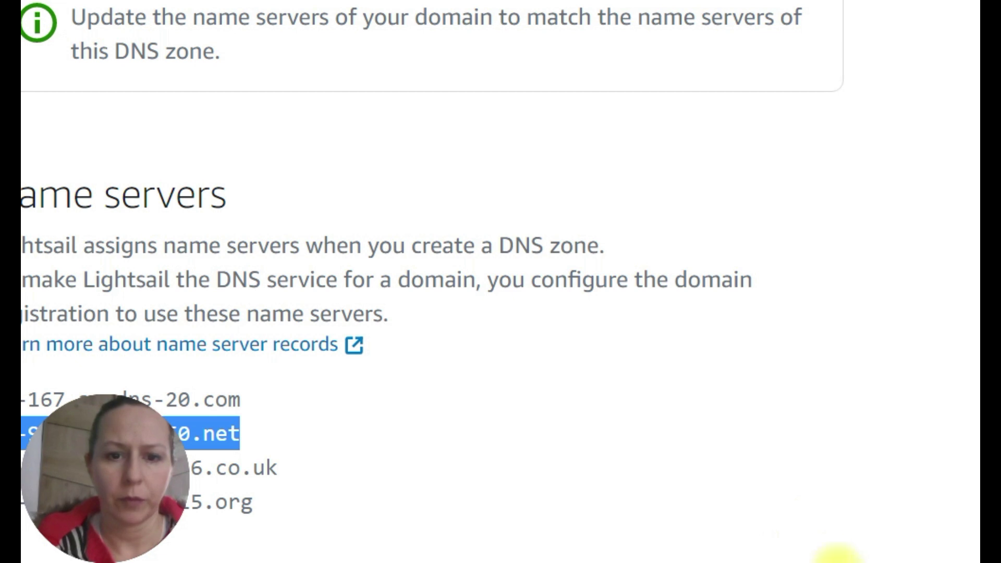
left_click(837, 556)
left_click(583, 283)
type("ns-913.awsdns-50.net")
- Copy the .co.uk and .org name servers into fields 3 and 4 and submit with Güncelle
key("alt+Tab")
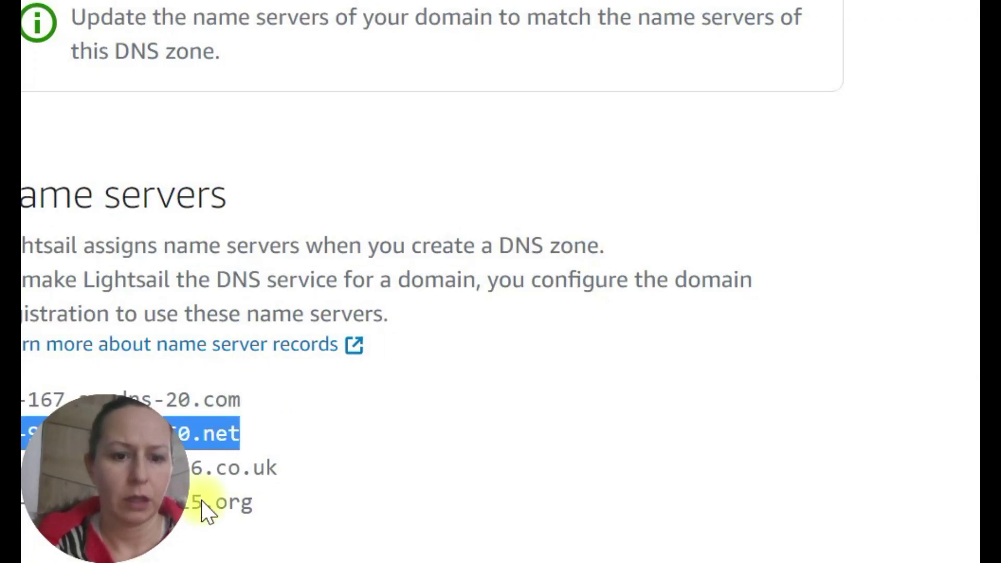
left_click_drag(289, 468, 31, 468)
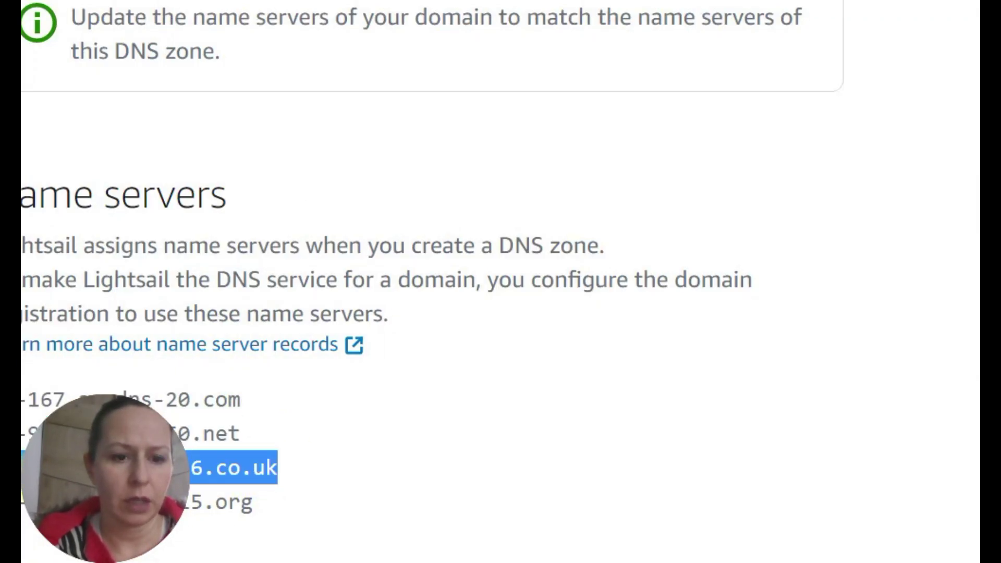
key("ctrl+c")
key("alt+Tab")
left_click(552, 357)
key("ctrl+v")
key("alt+Tab")
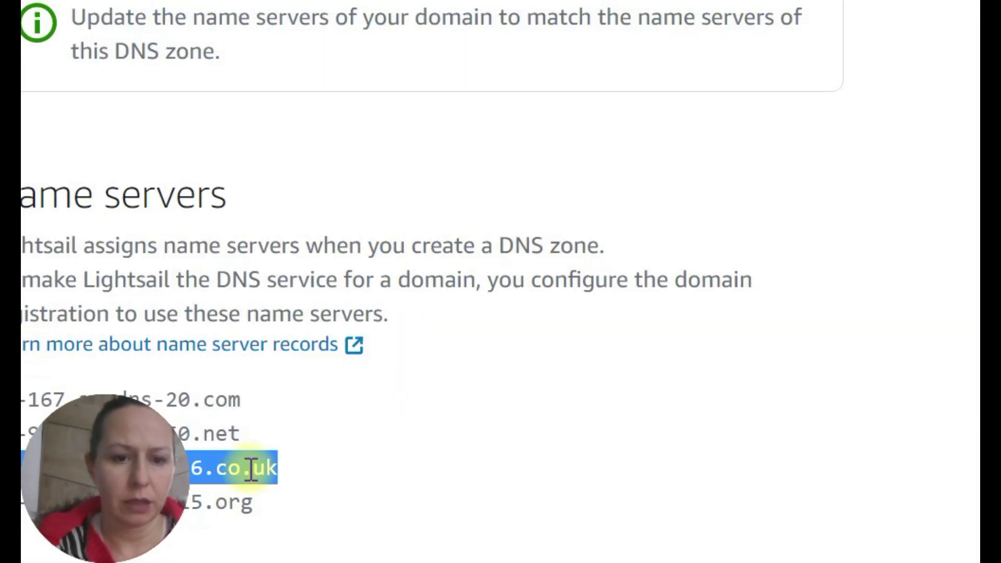
left_click_drag(263, 504, 32, 502)
key("ctrl+c")
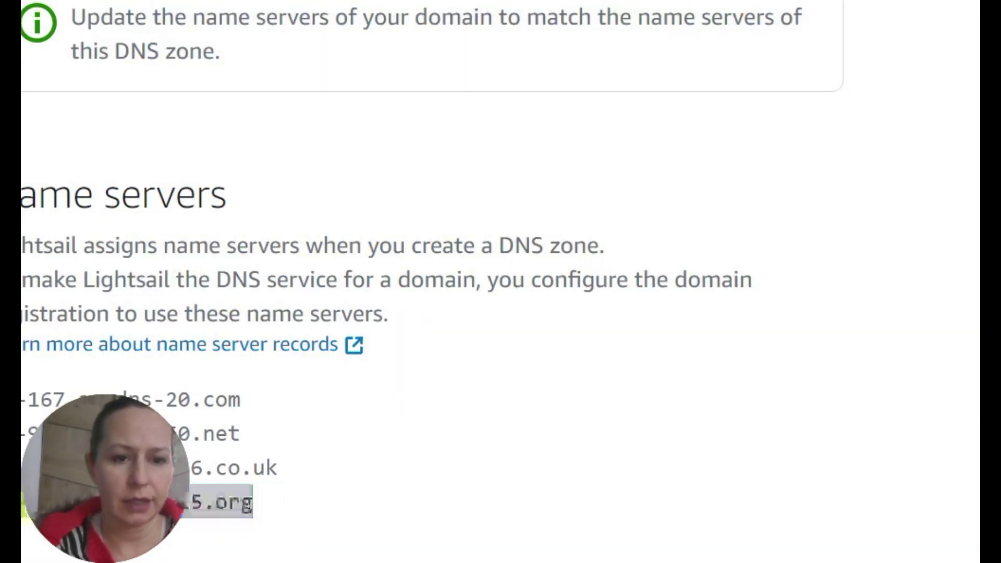
key("alt+Tab")
left_click(443, 437)
key("ctrl+v")
left_click(767, 526)
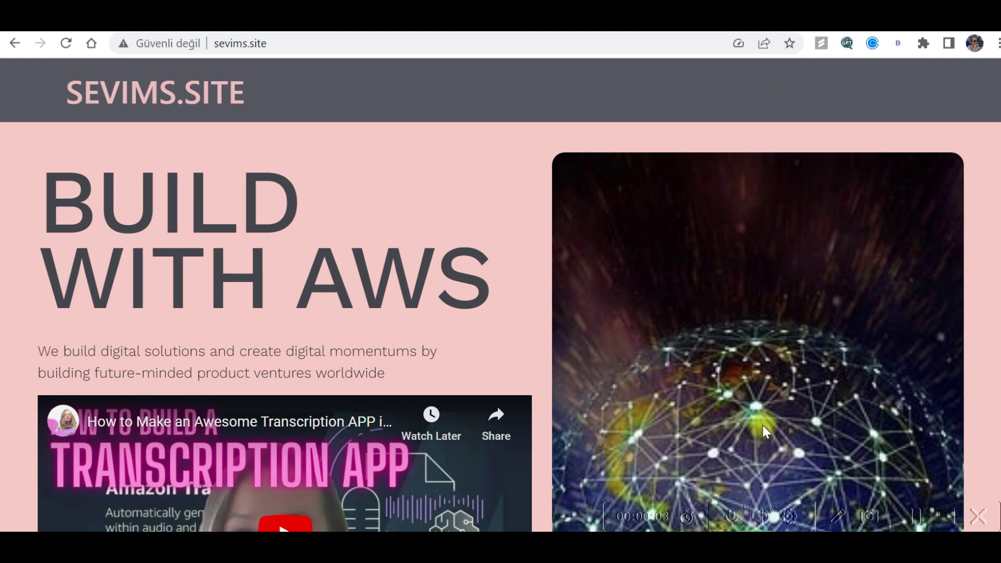
scroll(708, 422, "down", 1)
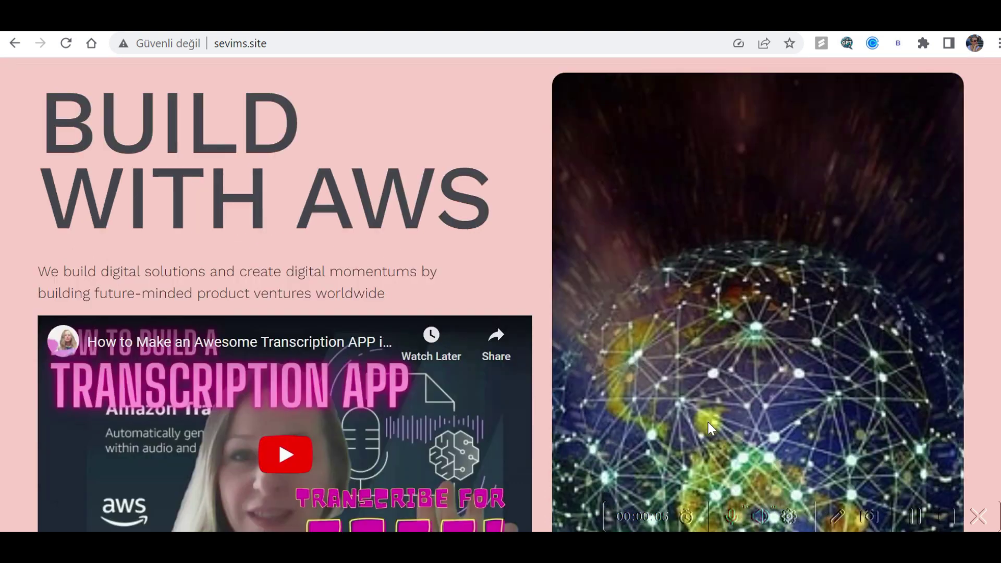
scroll(708, 422, "down", 2)
scroll(706, 409, "down", 1)
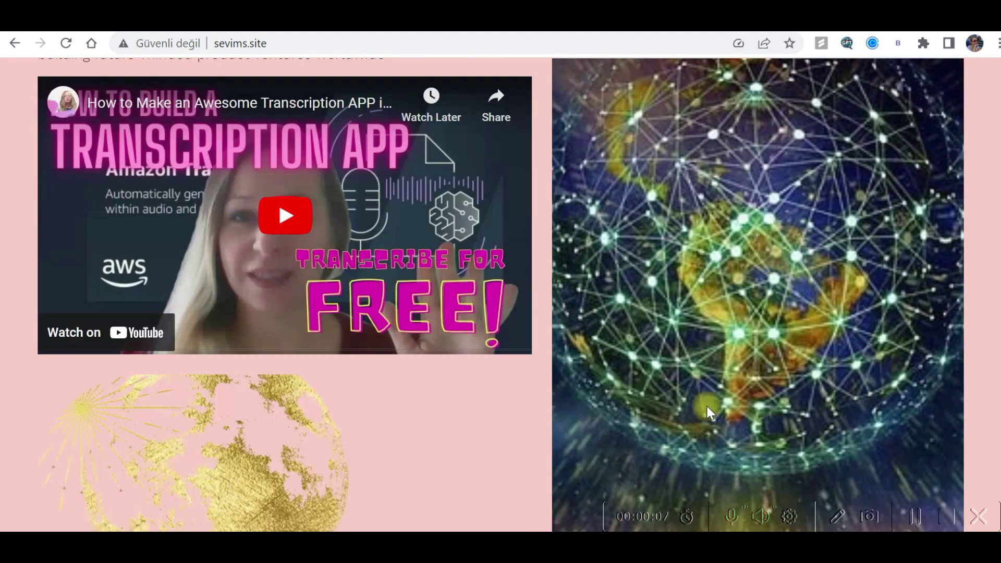
scroll(706, 405, "down", 1)
scroll(706, 405, "down", 3)
scroll(708, 405, "down", 2)
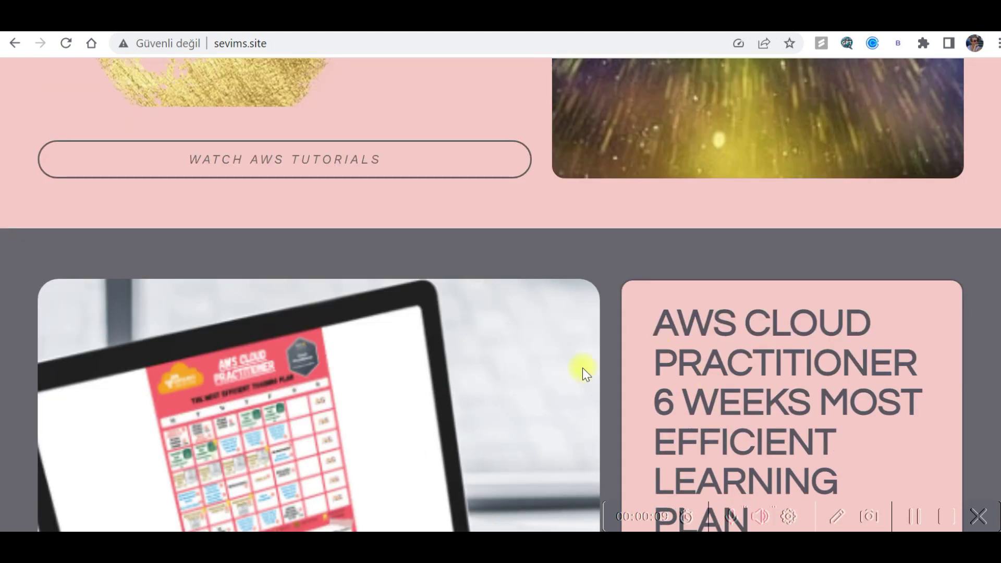
scroll(582, 368, "down", 3)
scroll(592, 356, "down", 2)
scroll(616, 354, "down", 3)
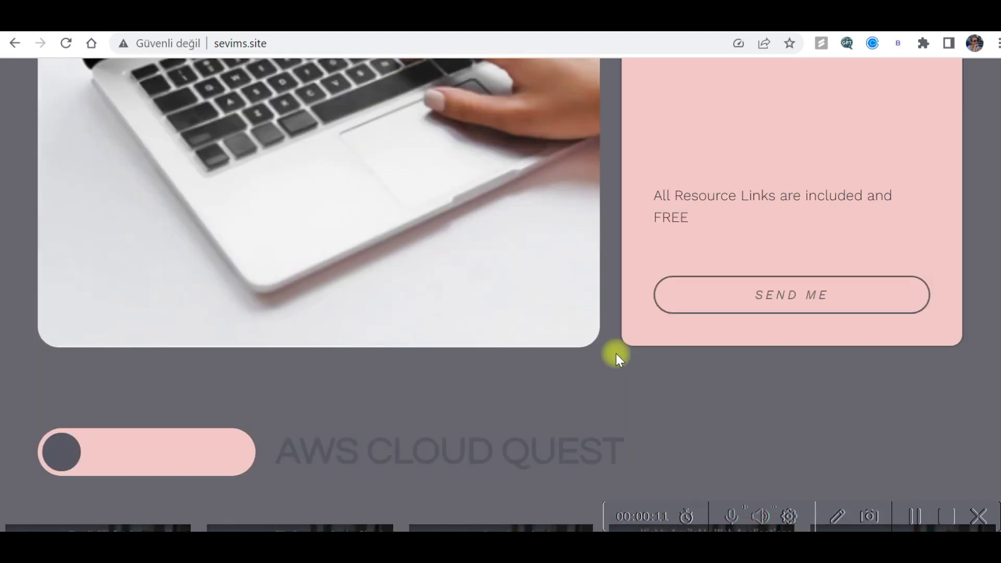
scroll(650, 354, "down", 3)
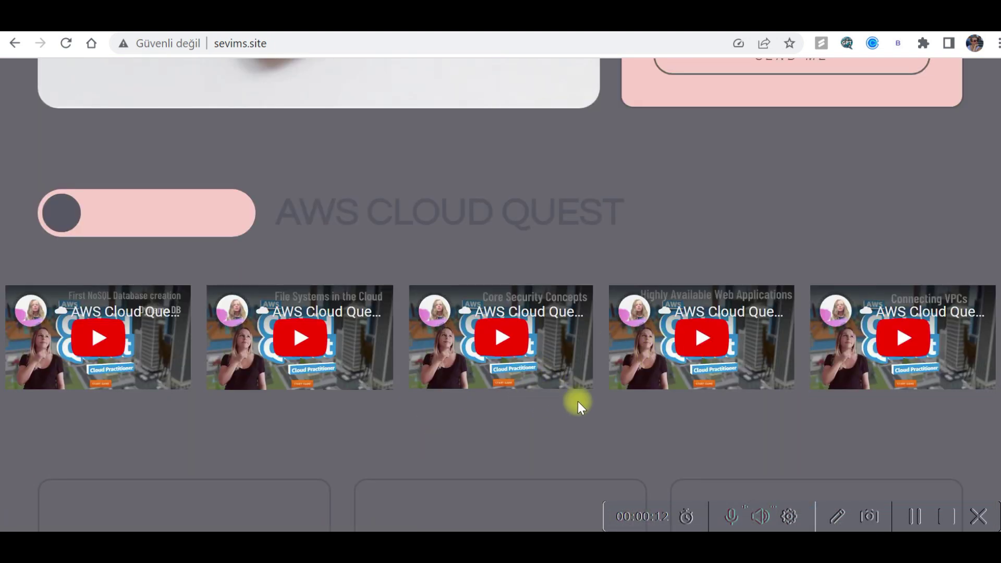
scroll(570, 401, "down", 3)
scroll(582, 373, "down", 3)
scroll(597, 395, "down", 2)
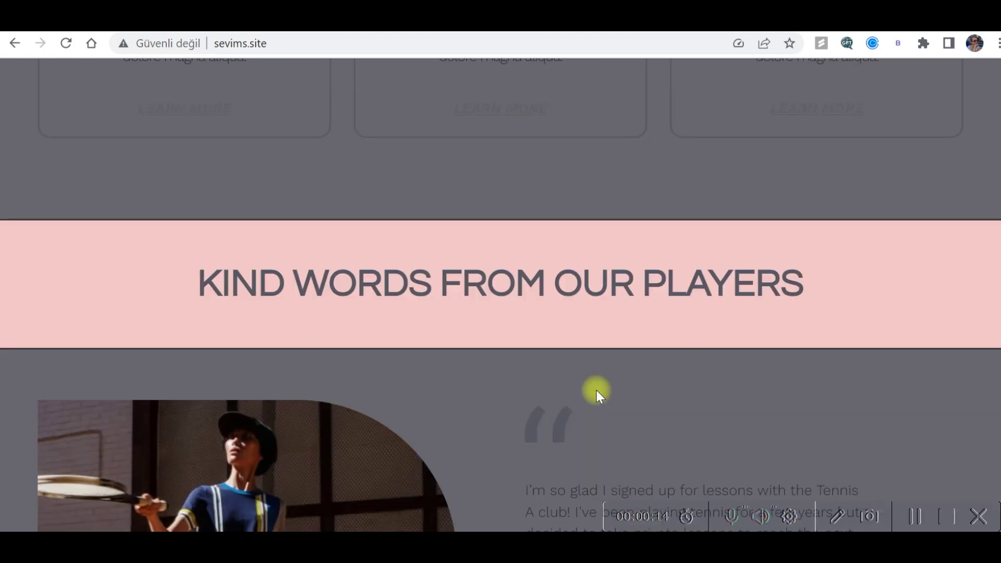
scroll(596, 389, "down", 1)
scroll(597, 388, "up", 6)
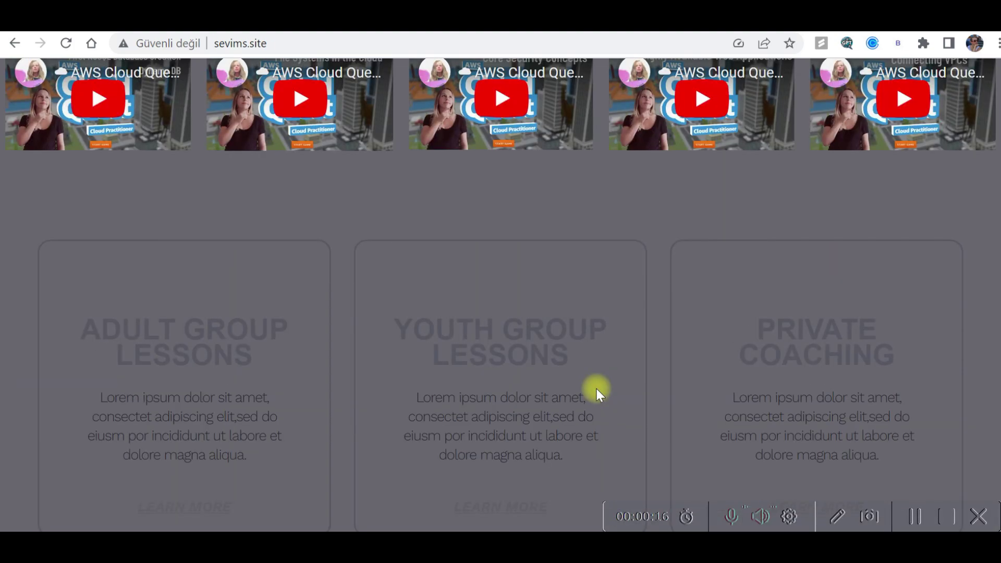
scroll(596, 389, "up", 5)
scroll(596, 389, "up", 4)
scroll(597, 388, "up", 5)
scroll(597, 388, "up", 4)
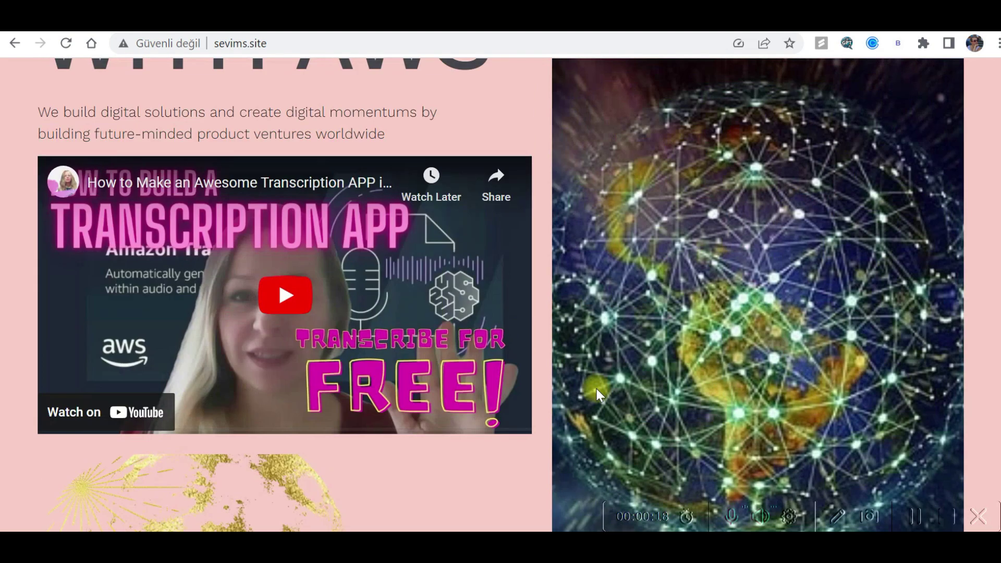
scroll(596, 389, "up", 3)
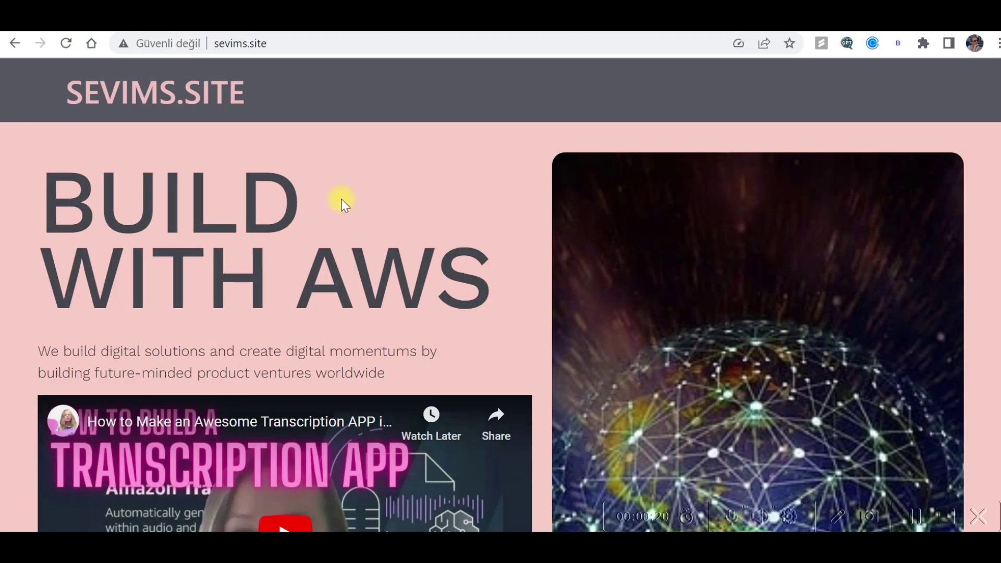
- Select the sevims.site address in Chrome's address bar after viewing the live homepage
left_click(309, 49)
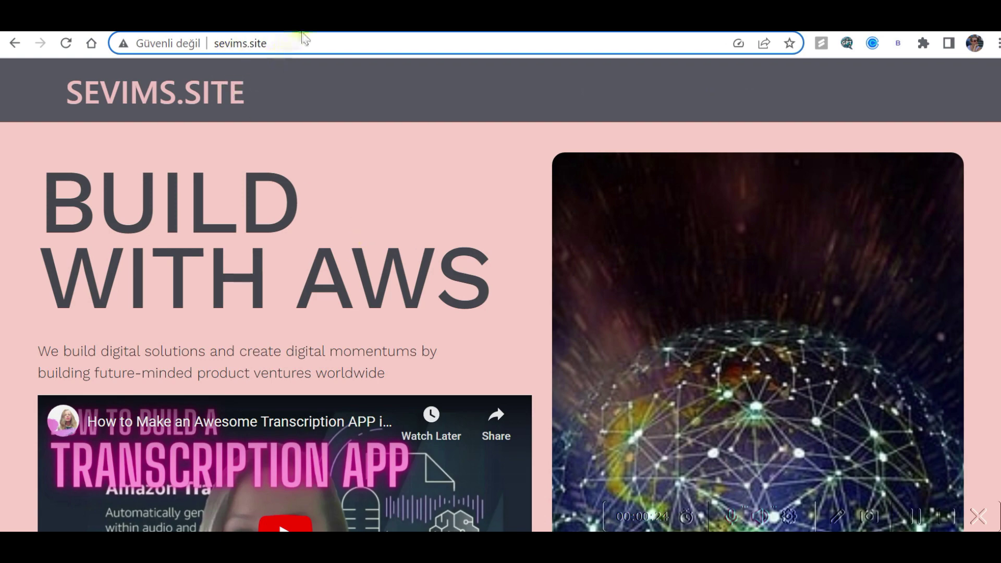
scroll(551, 334, "down", 2)
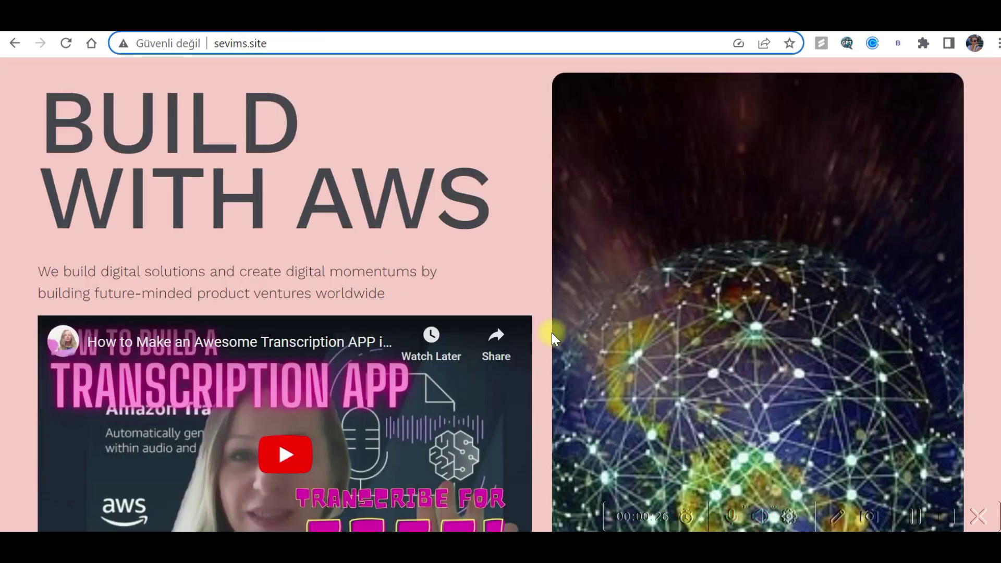
scroll(552, 332, "down", 4)
scroll(551, 332, "up", 6)
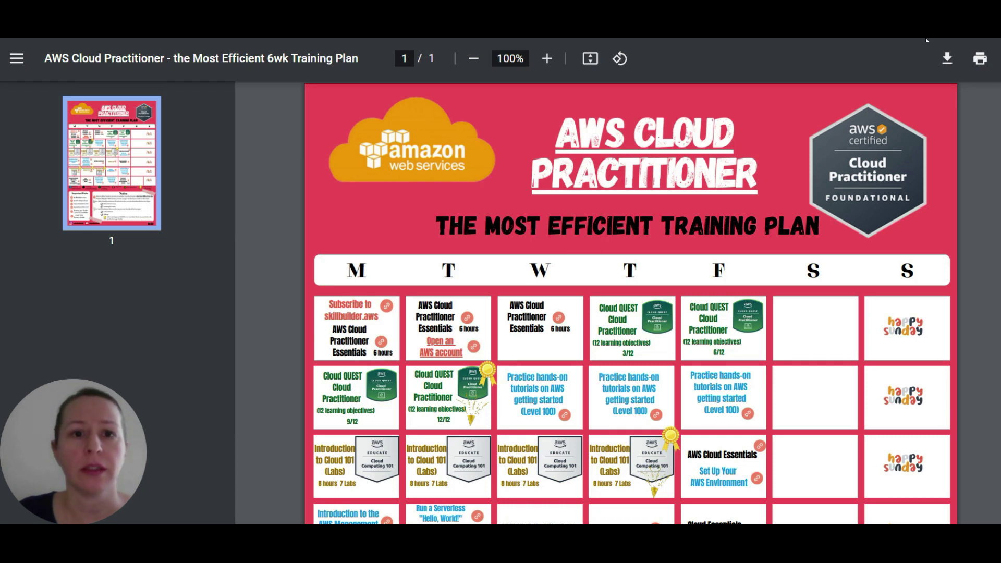
scroll(579, 368, "down", 6)
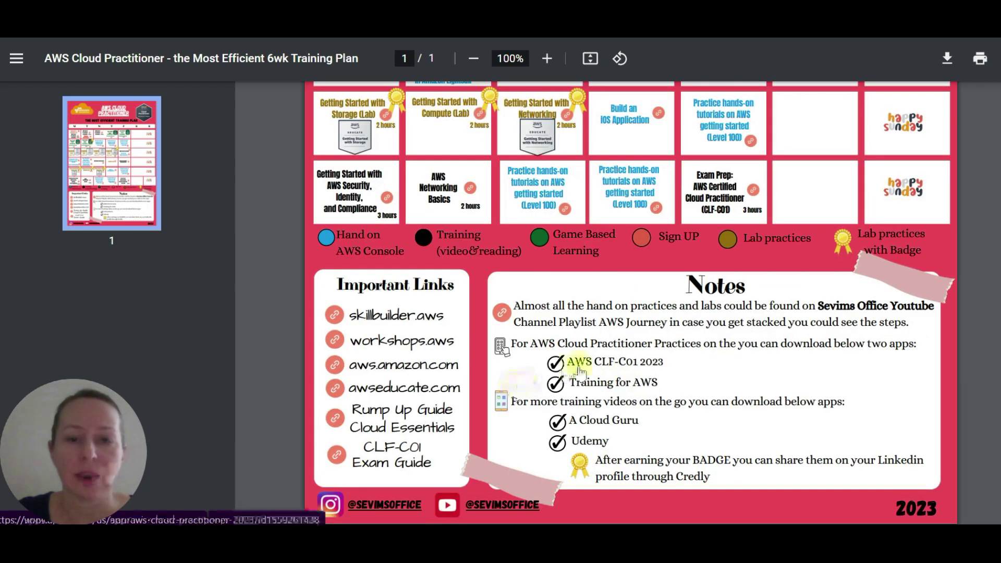
scroll(579, 368, "up", 4)
scroll(579, 367, "up", 2)
scroll(578, 373, "up", 1)
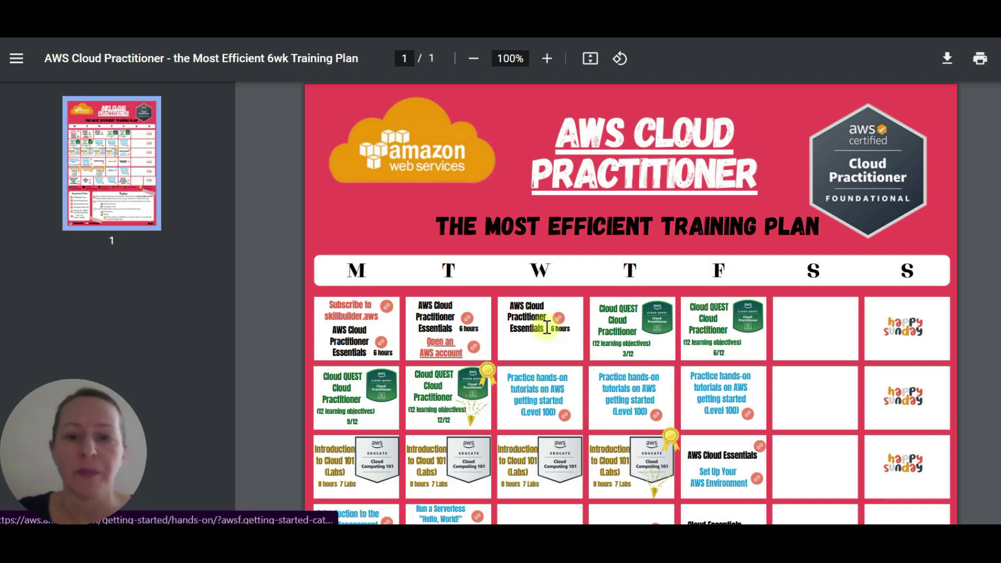